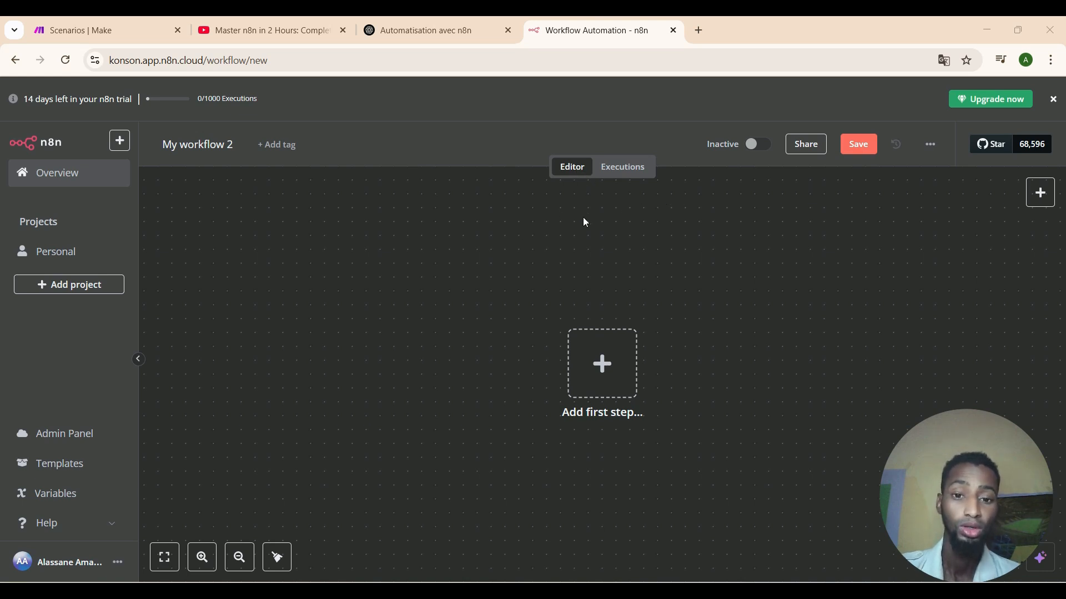
# Glance at the workflow's executions and extra options, then go to the Admin Panel dashboard.
pyautogui.click(629, 176)
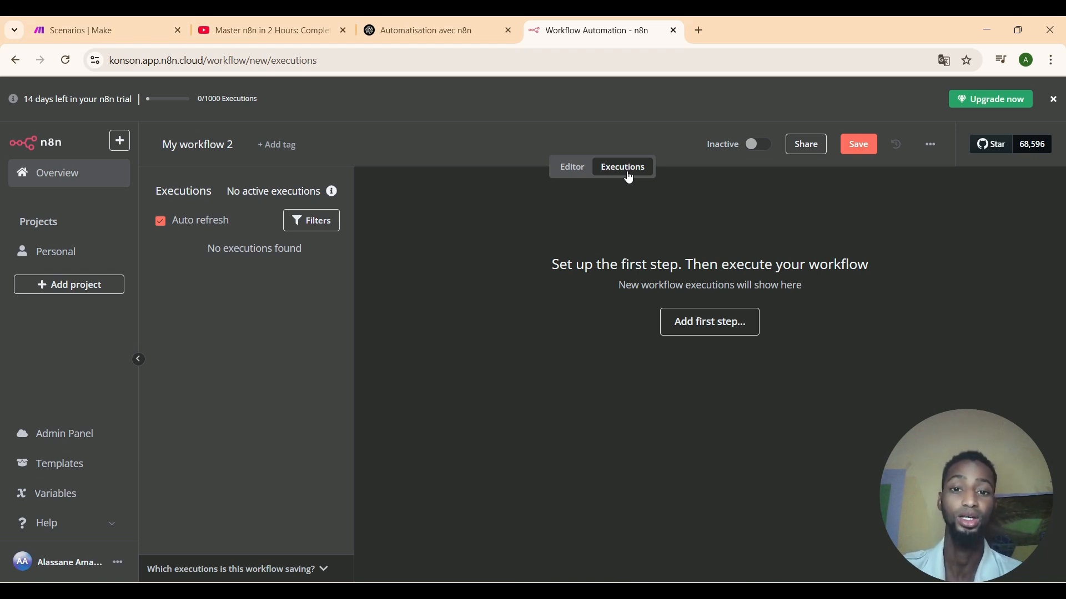
pyautogui.click(566, 170)
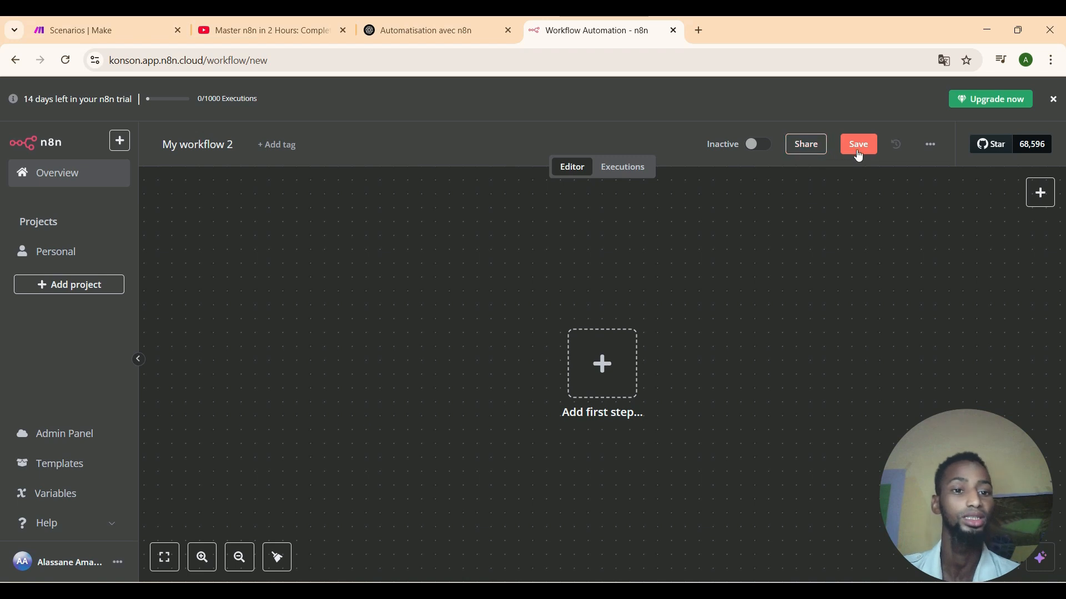
pyautogui.click(930, 145)
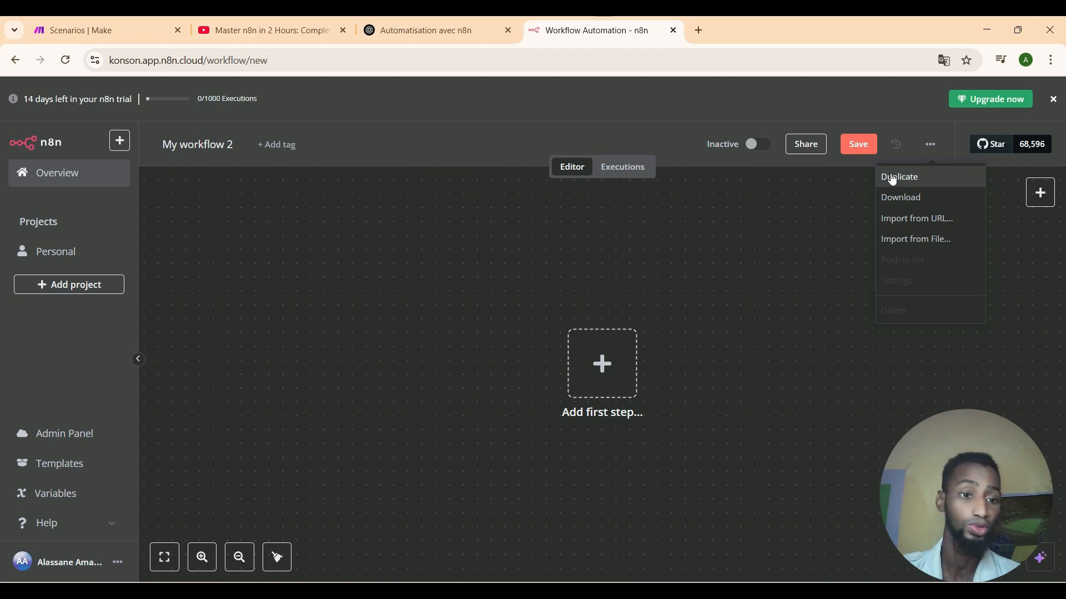
pyautogui.click(862, 218)
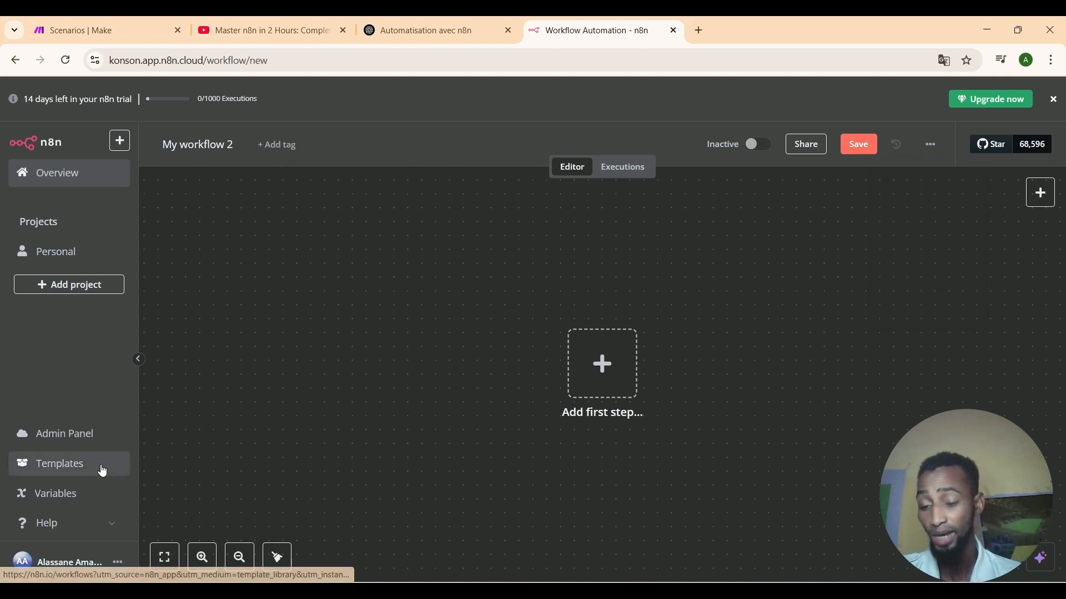
pyautogui.click(68, 442)
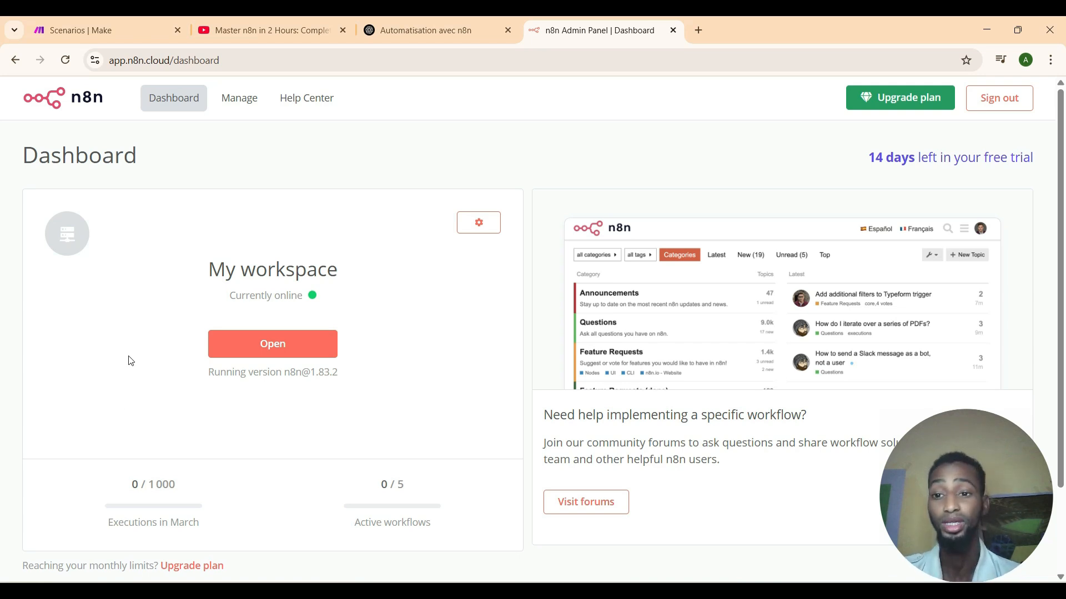
# Check the workspace Manage and Billing pages, then go back and open the workspace.
pyautogui.click(221, 109)
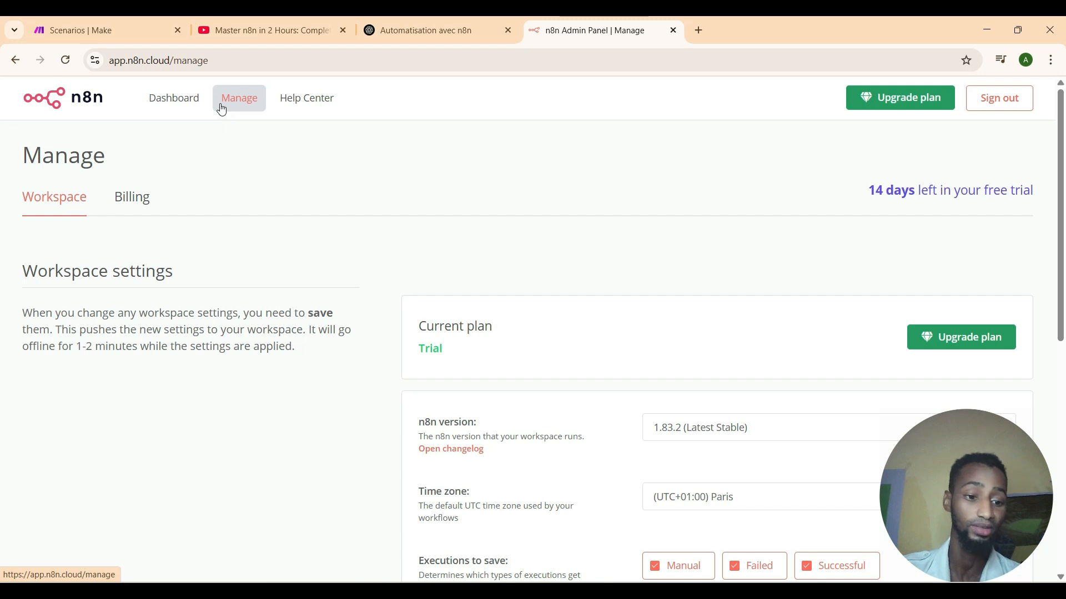
pyautogui.click(127, 207)
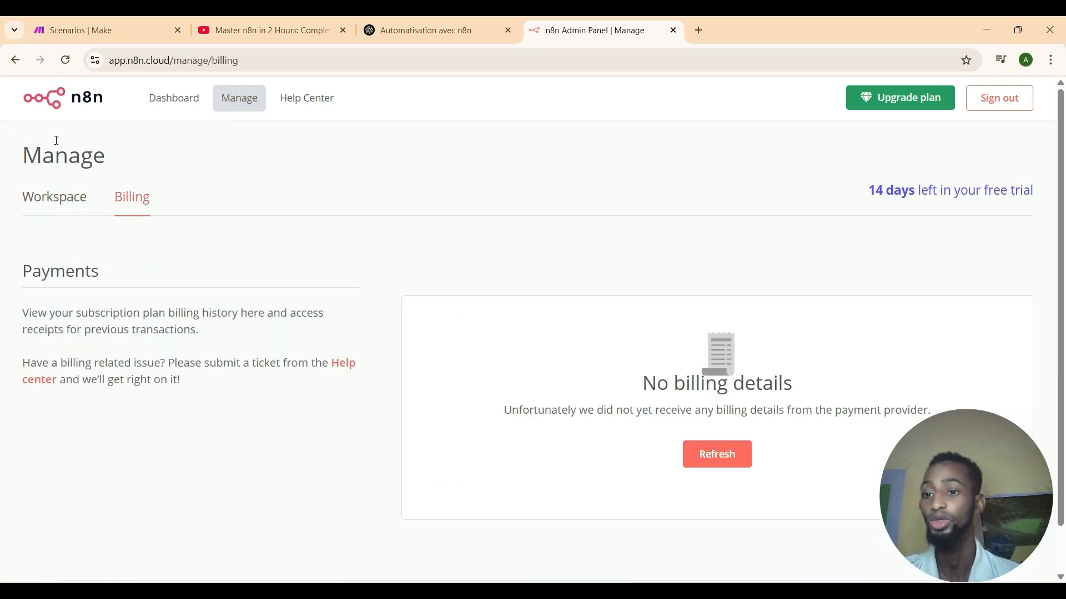
pyautogui.click(14, 60)
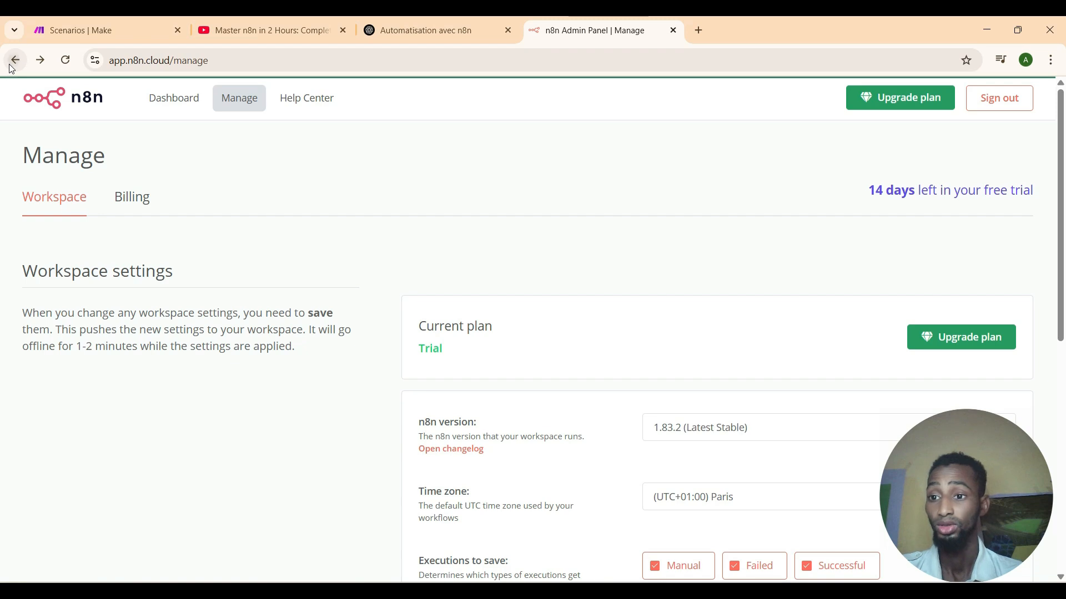
pyautogui.click(13, 60)
pyautogui.click(244, 341)
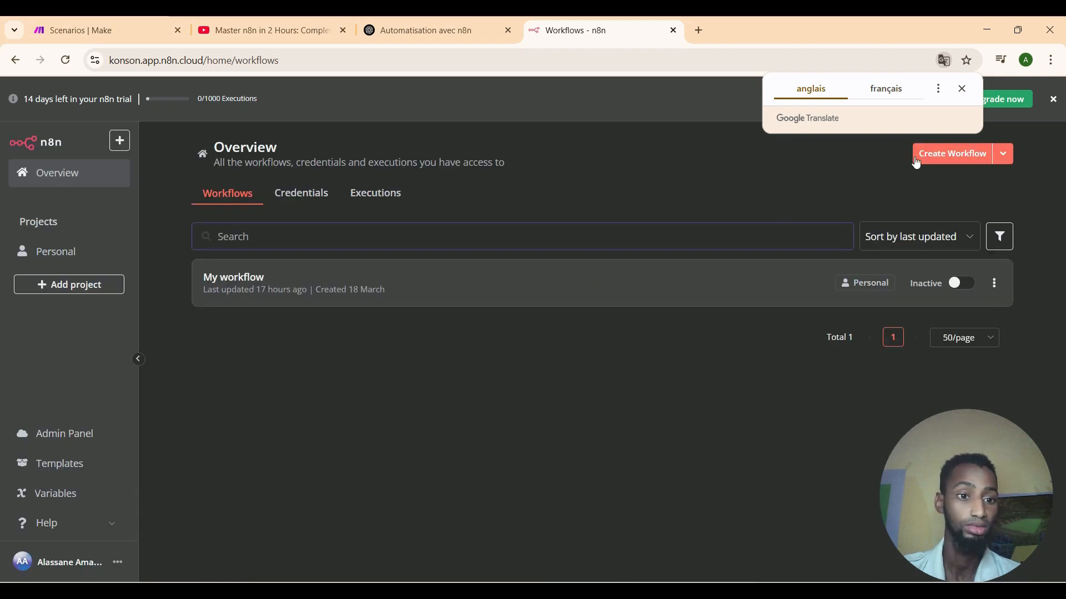
# Create the new 'My workflow 2', peek at Templates, and close the templates tab.
pyautogui.click(930, 157)
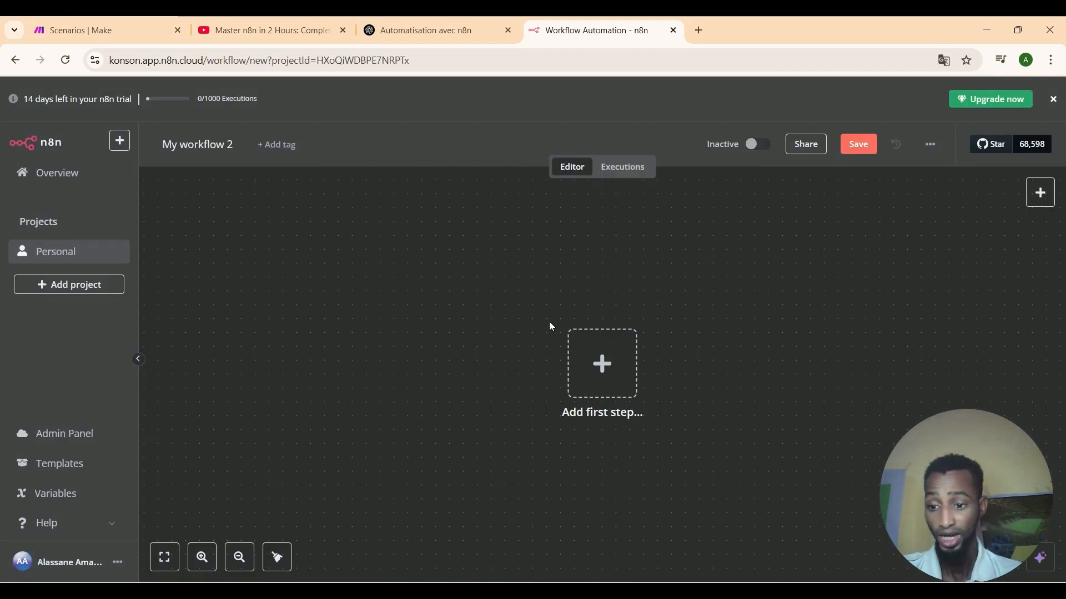
pyautogui.click(76, 472)
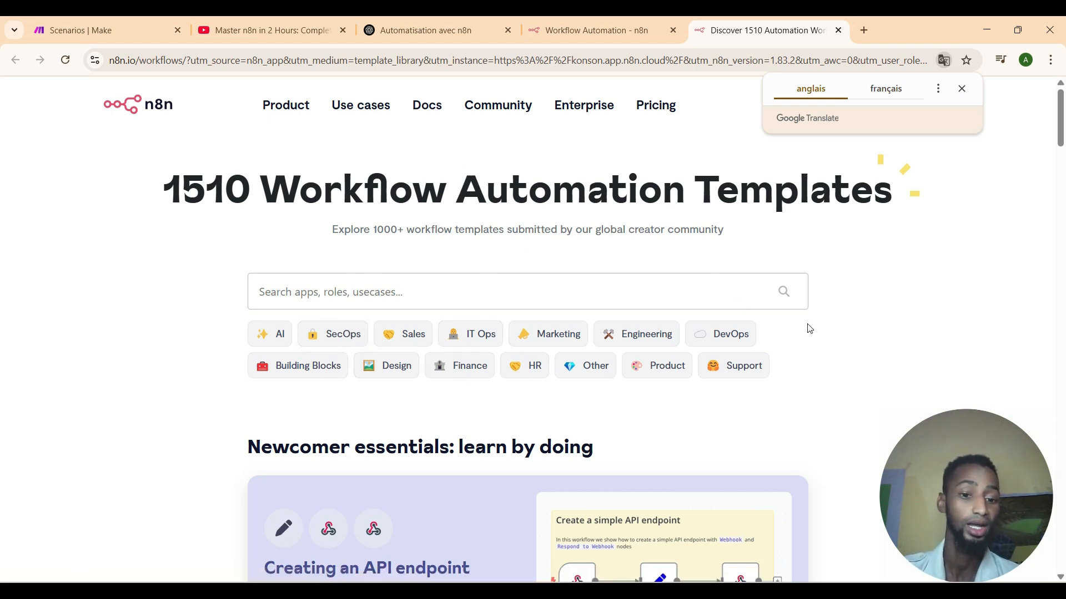
pyautogui.click(838, 30)
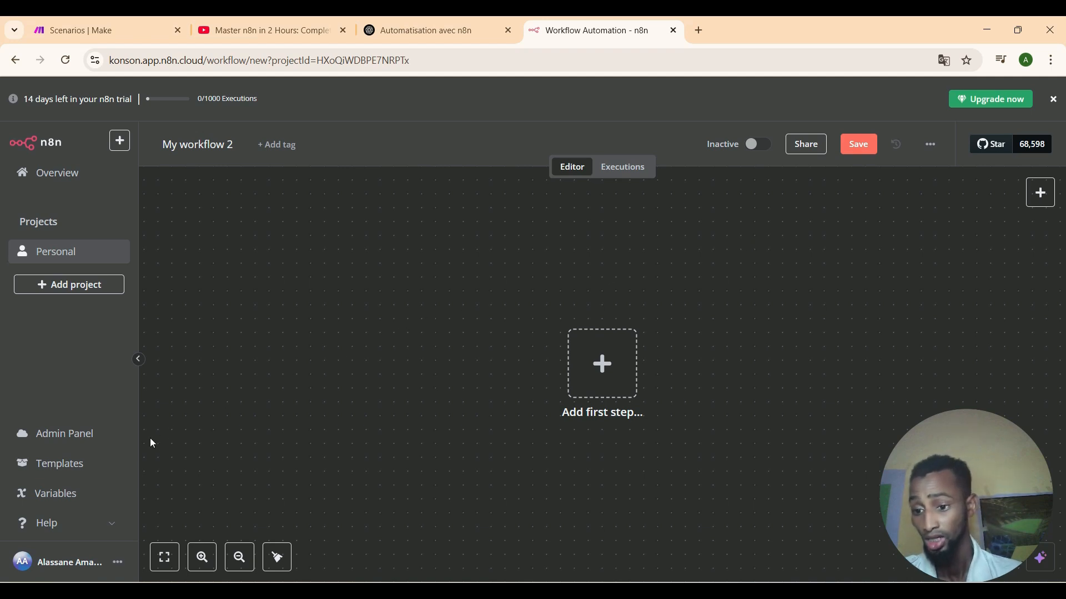
# Zoom the empty canvas in and out, then reset it to normal zoom.
pyautogui.click(214, 563)
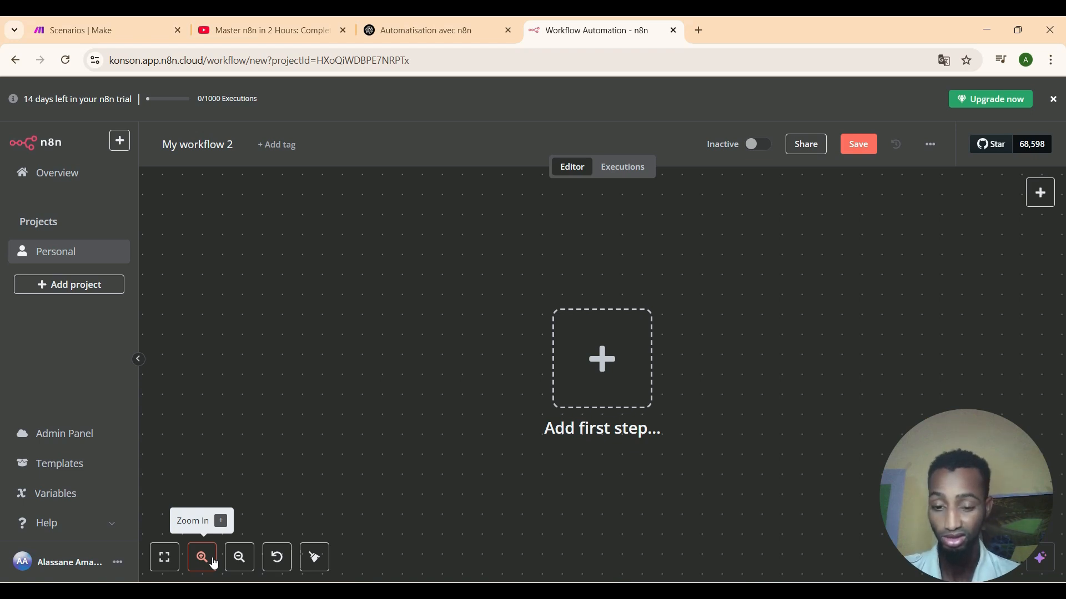
pyautogui.click(237, 564)
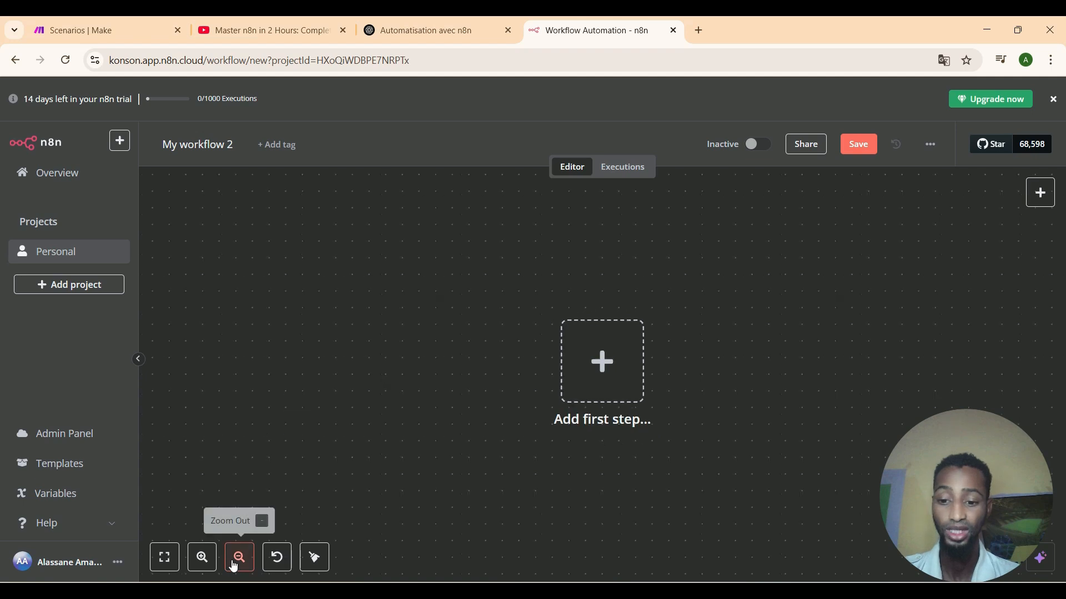
pyautogui.click(233, 566)
pyautogui.click(233, 566)
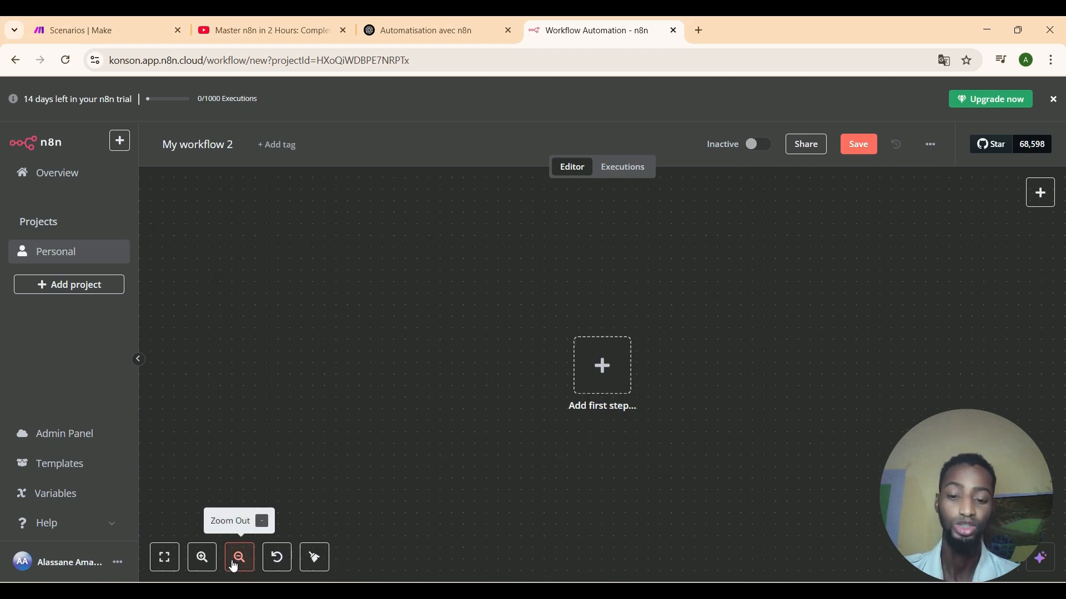
pyautogui.click(279, 566)
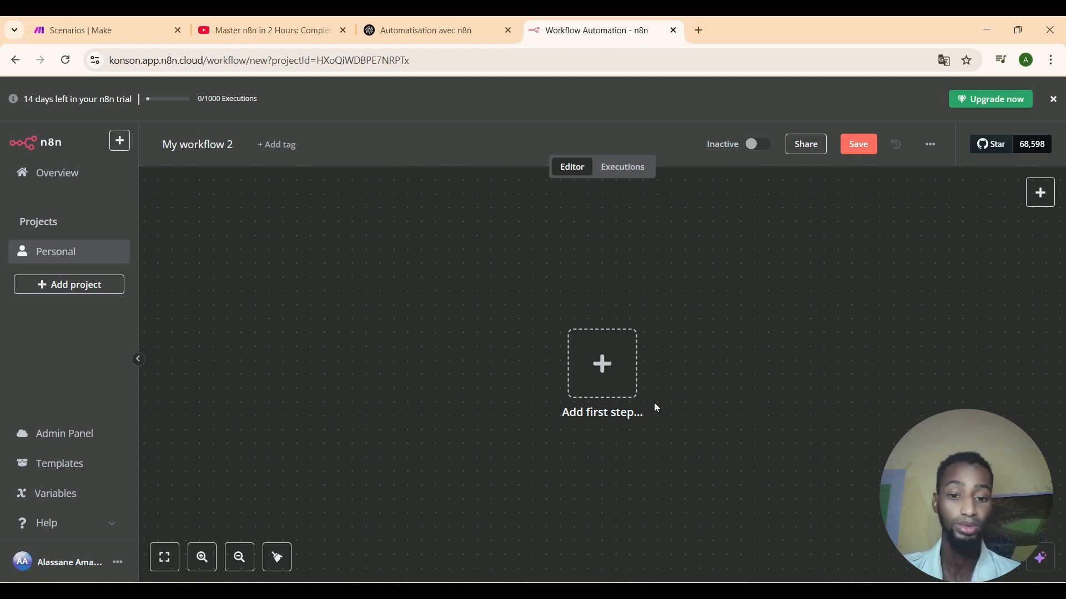
pyautogui.click(604, 392)
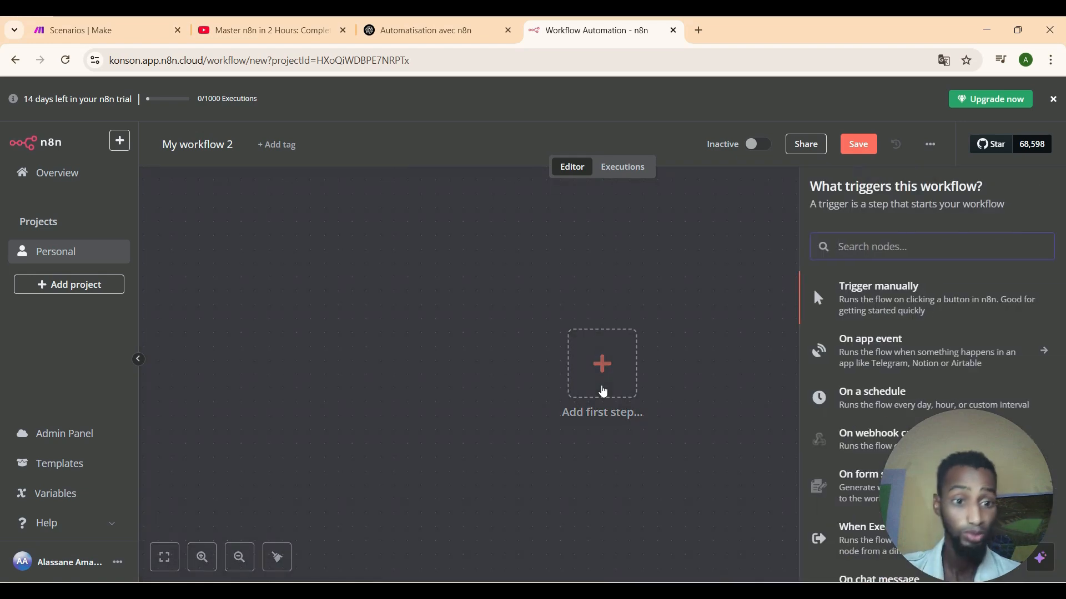
pyautogui.click(718, 396)
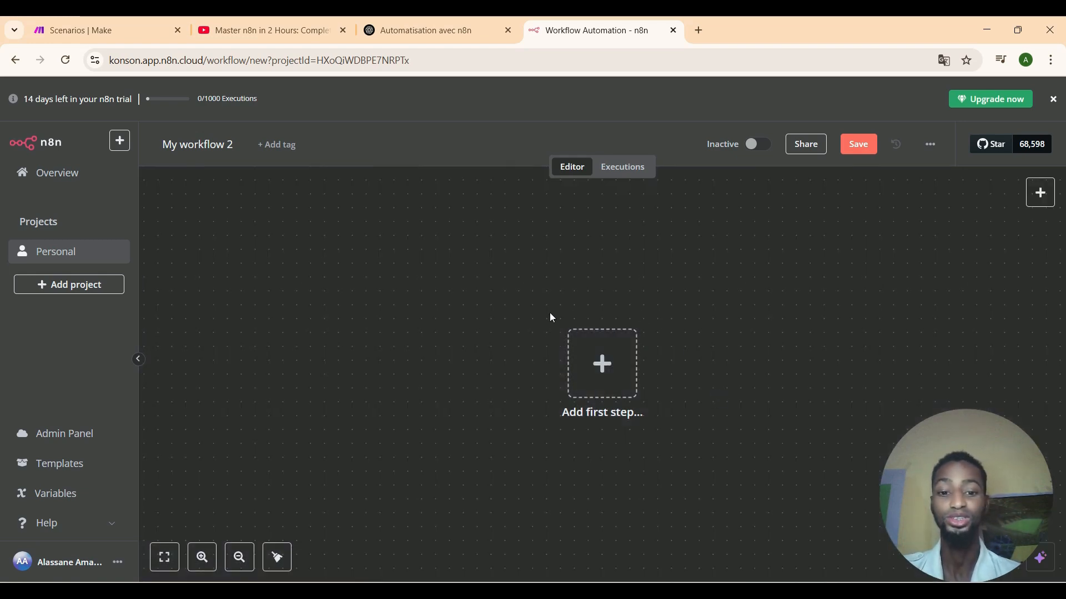
pyautogui.click(614, 381)
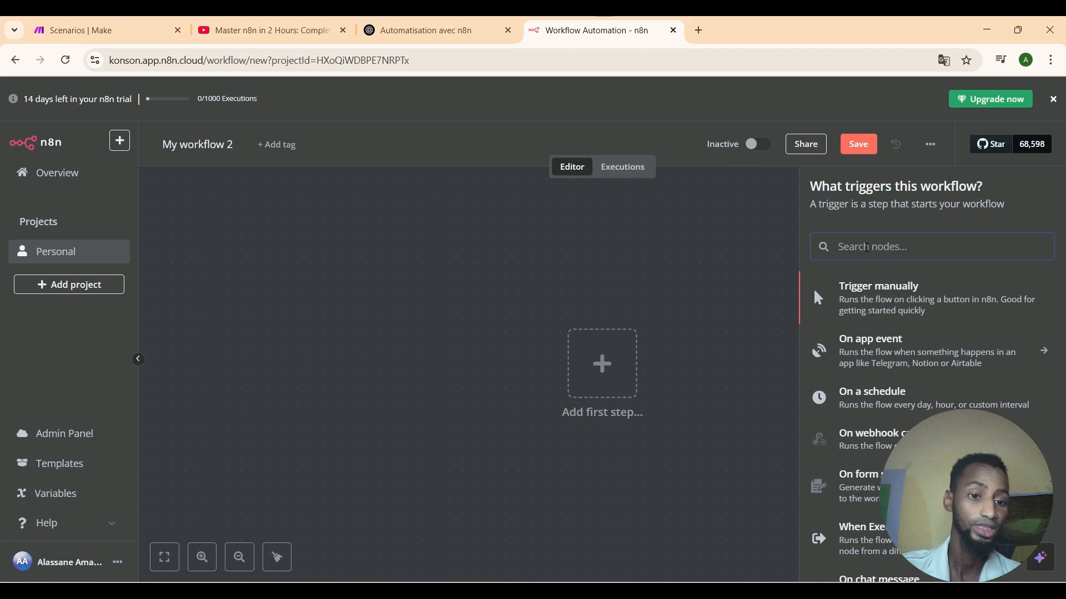
pyautogui.moveTo(987, 464); pyautogui.dragTo(101, 514)
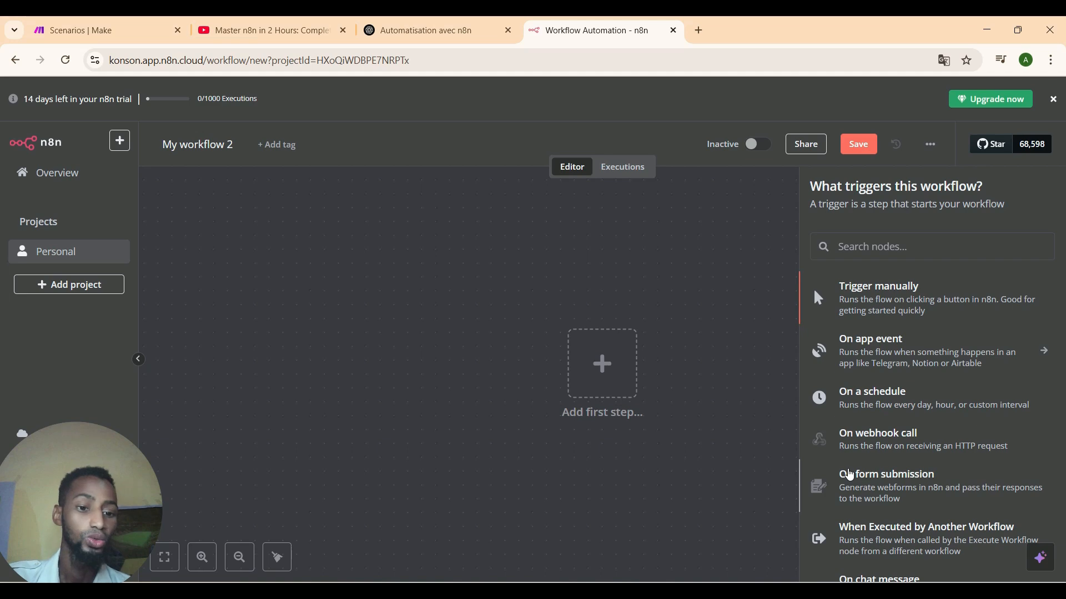
# Add an On form submission trigger with the form title 'Prise de rendez vous'.
pyautogui.click(850, 475)
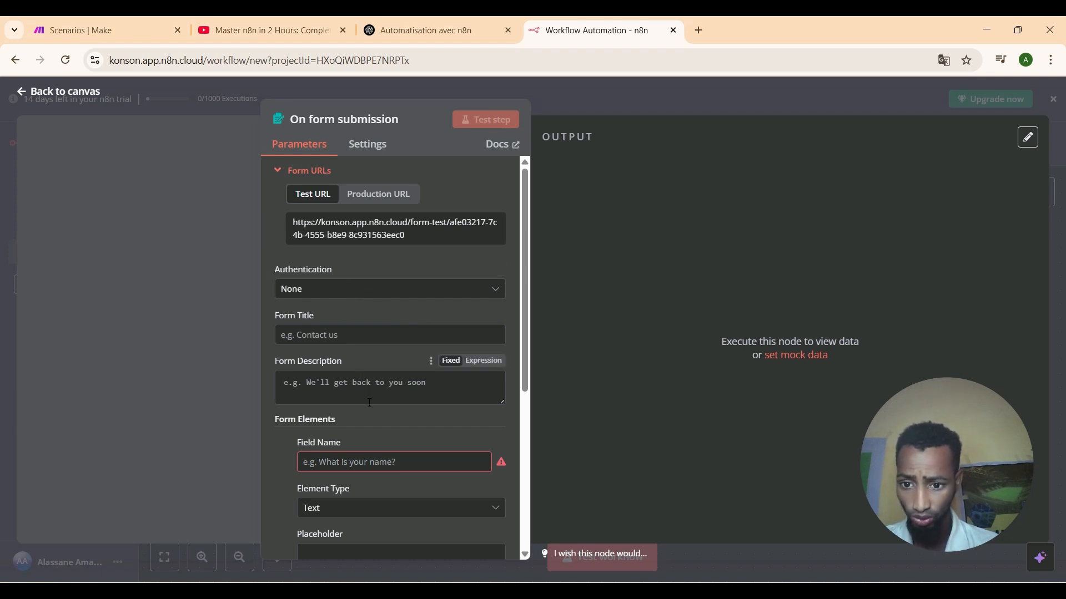
pyautogui.click(348, 332)
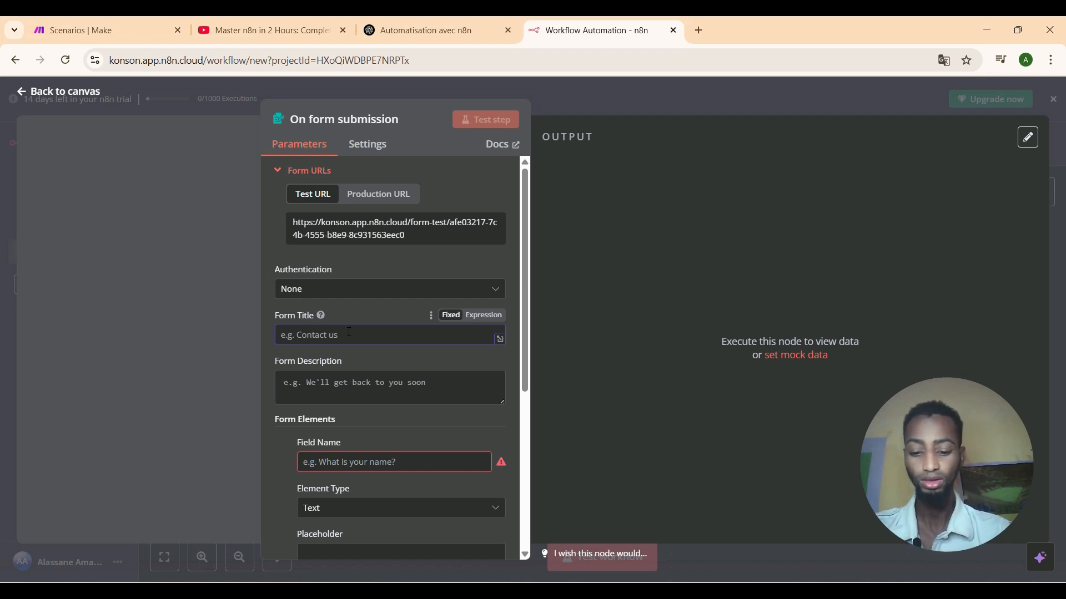
pyautogui.write('P')
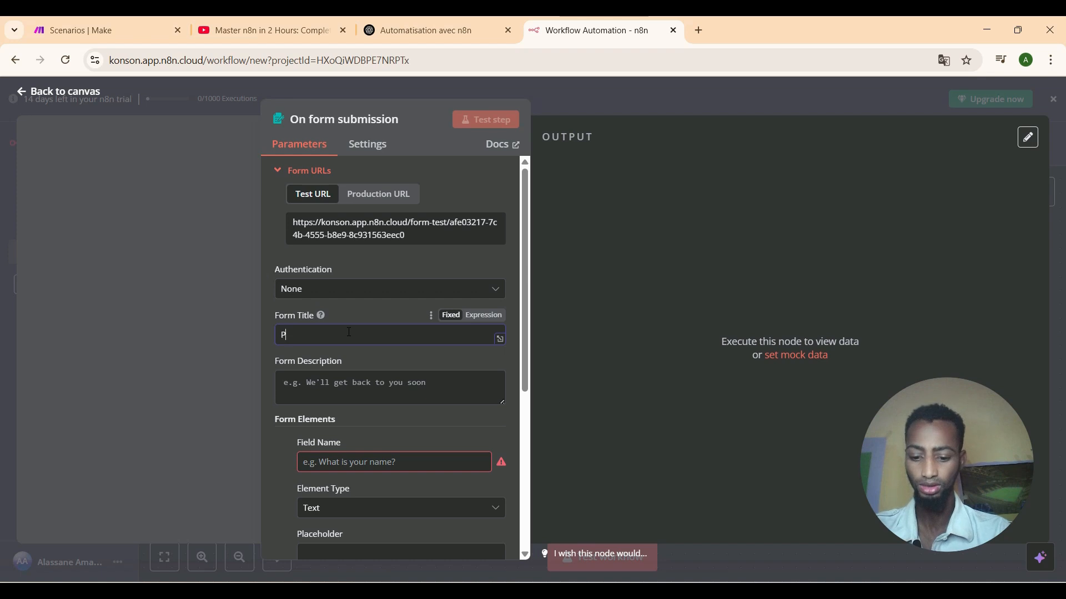
pyautogui.write('rise de re')
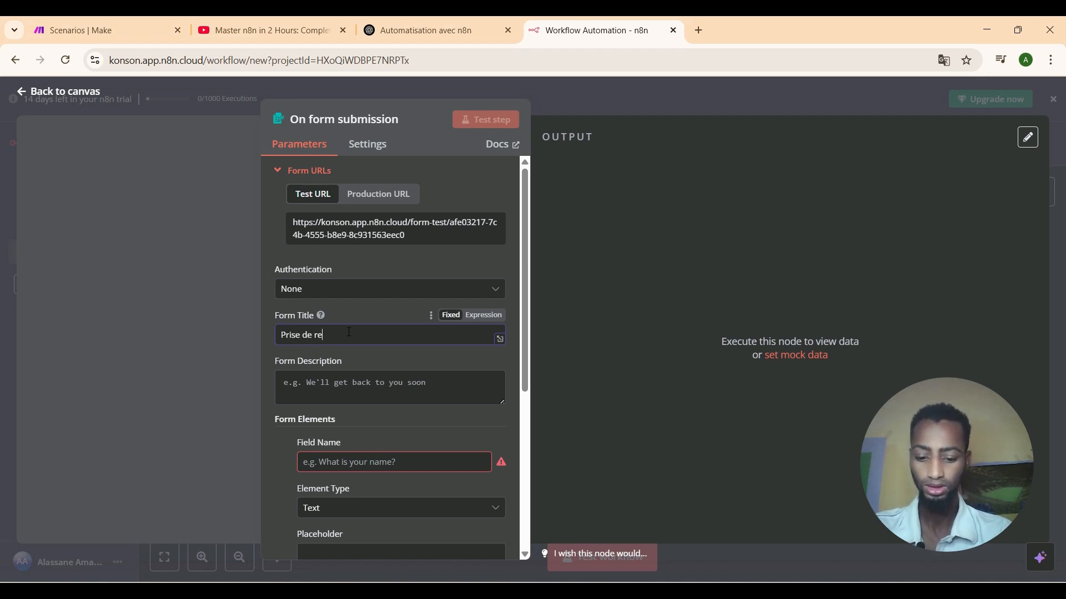
pyautogui.write('ndez vo')
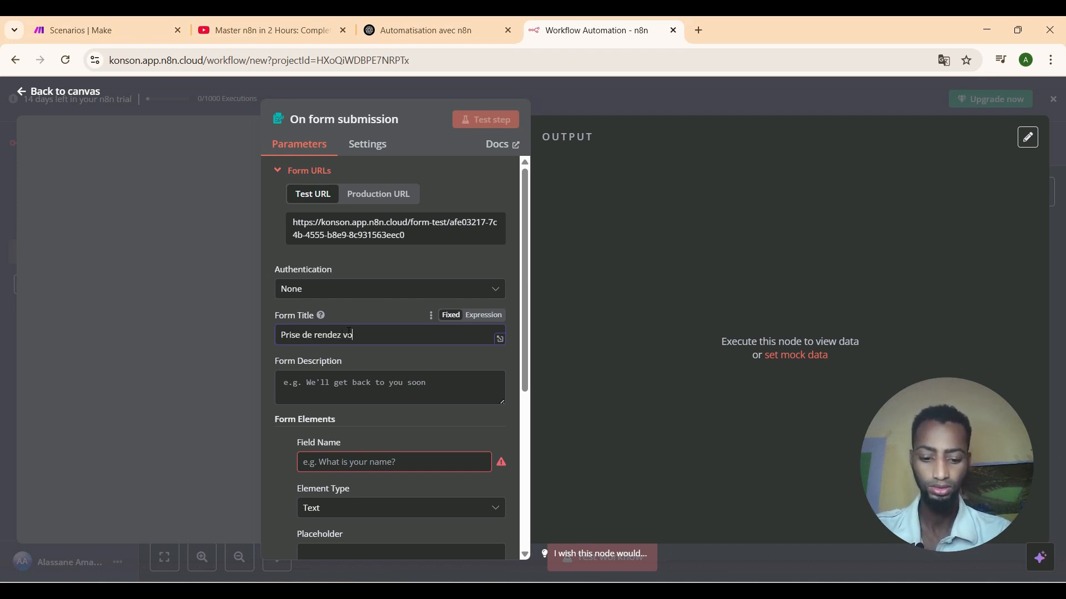
pyautogui.write('us')
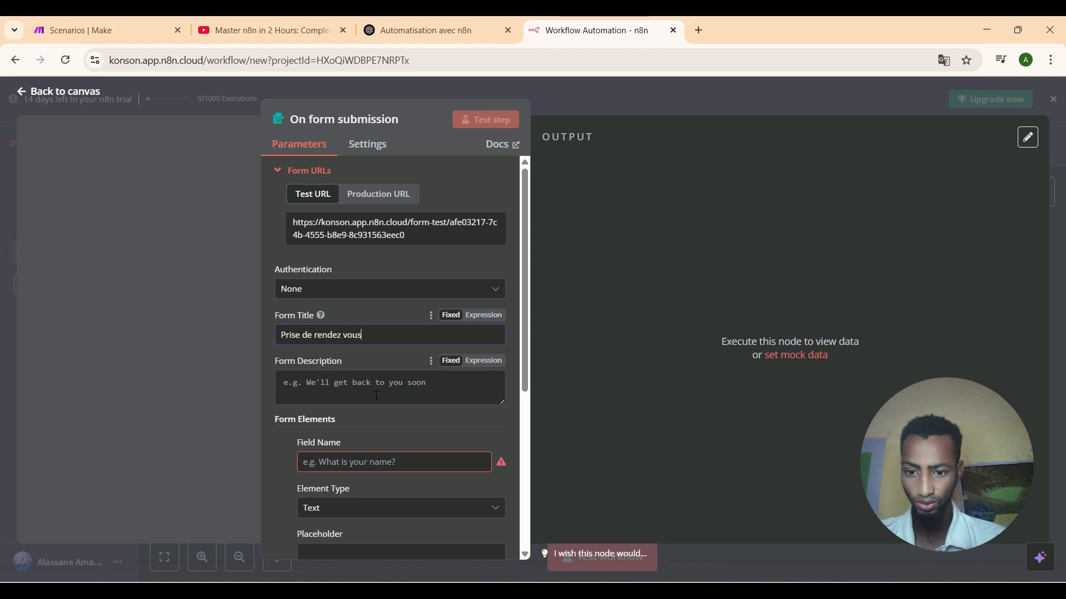
pyautogui.click(370, 384)
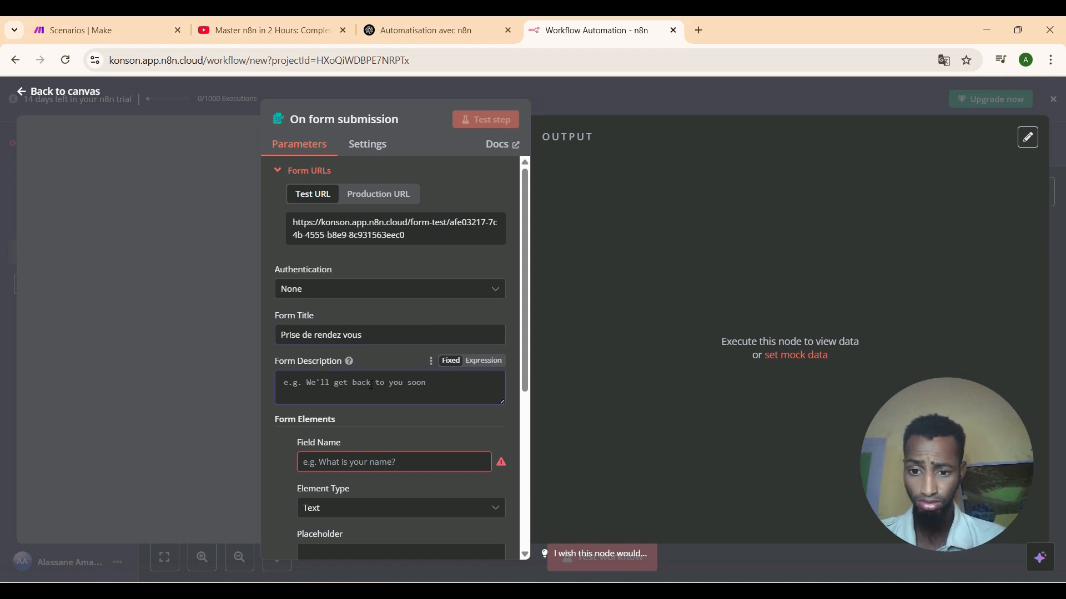
# Add the first two text questions, 'Quel est votre nom' and 'Quel st est votre prenom'.
pyautogui.click(404, 459)
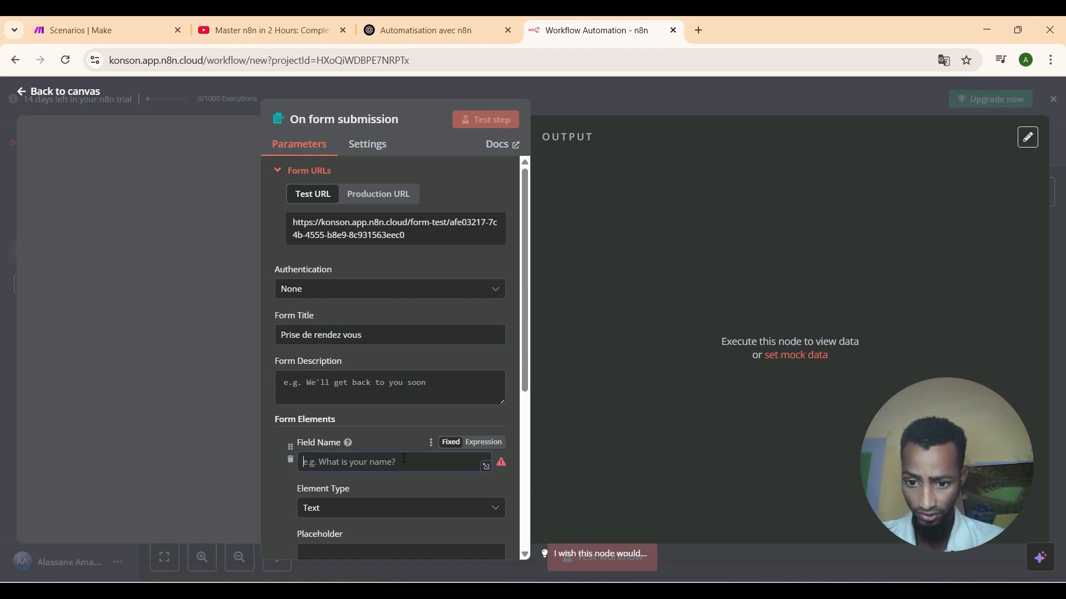
pyautogui.write('Que')
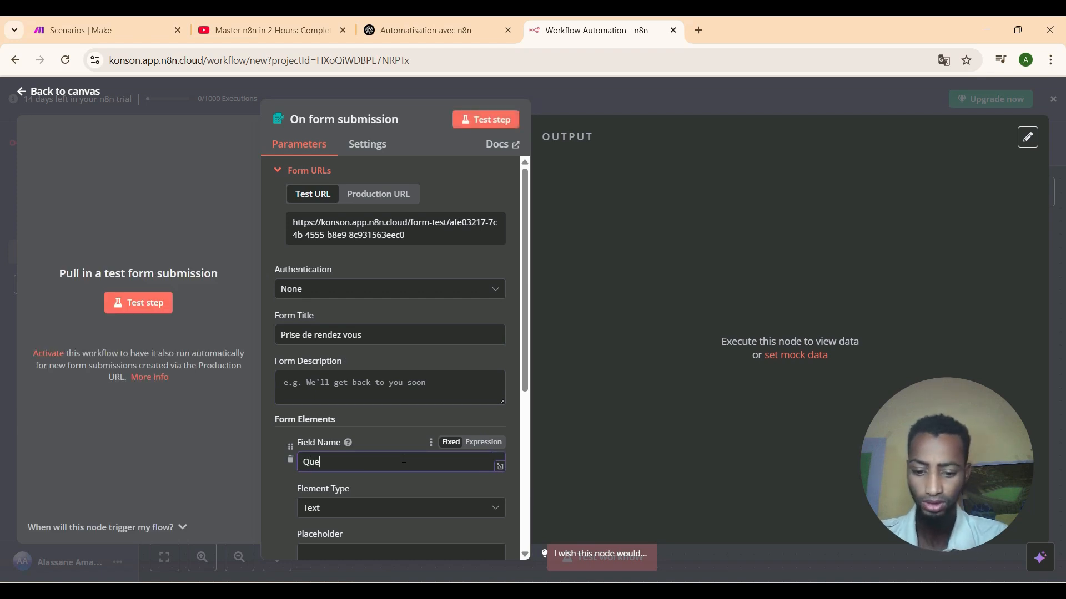
pyautogui.write('l est ')
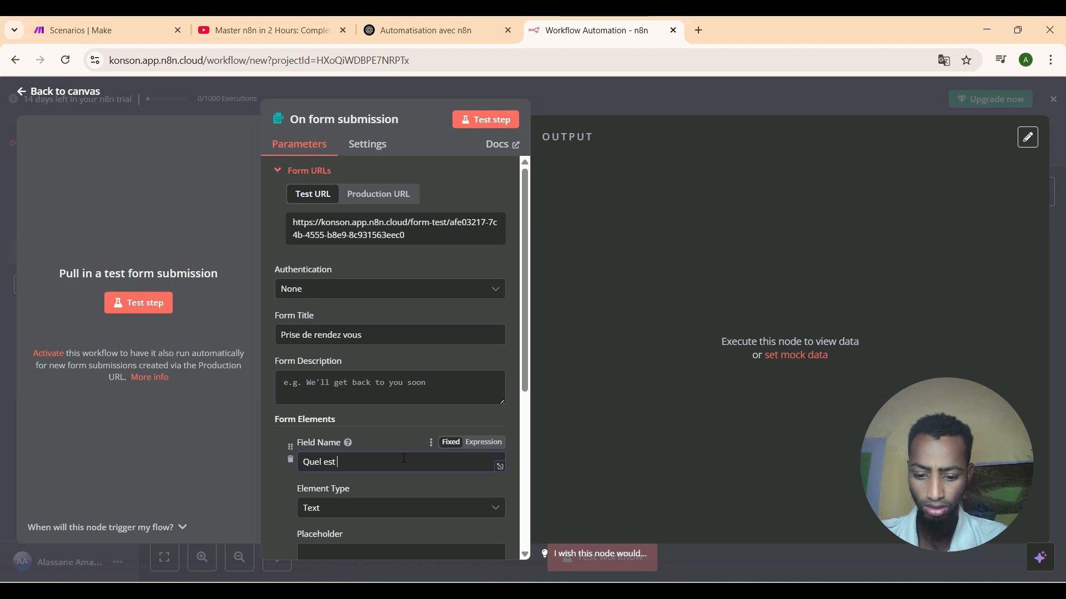
pyautogui.write('votre n')
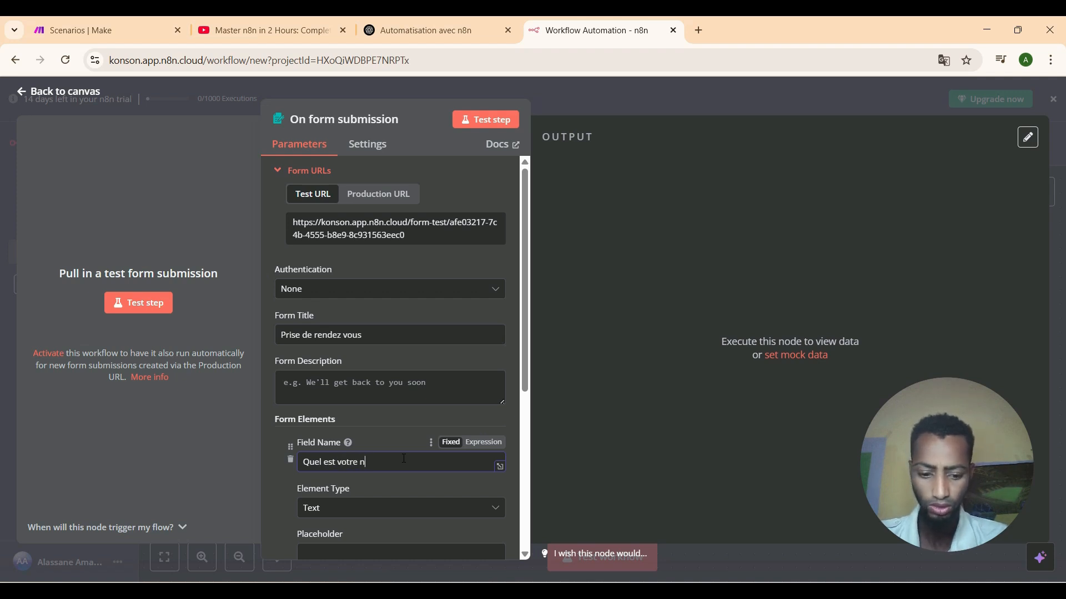
pyautogui.write('om')
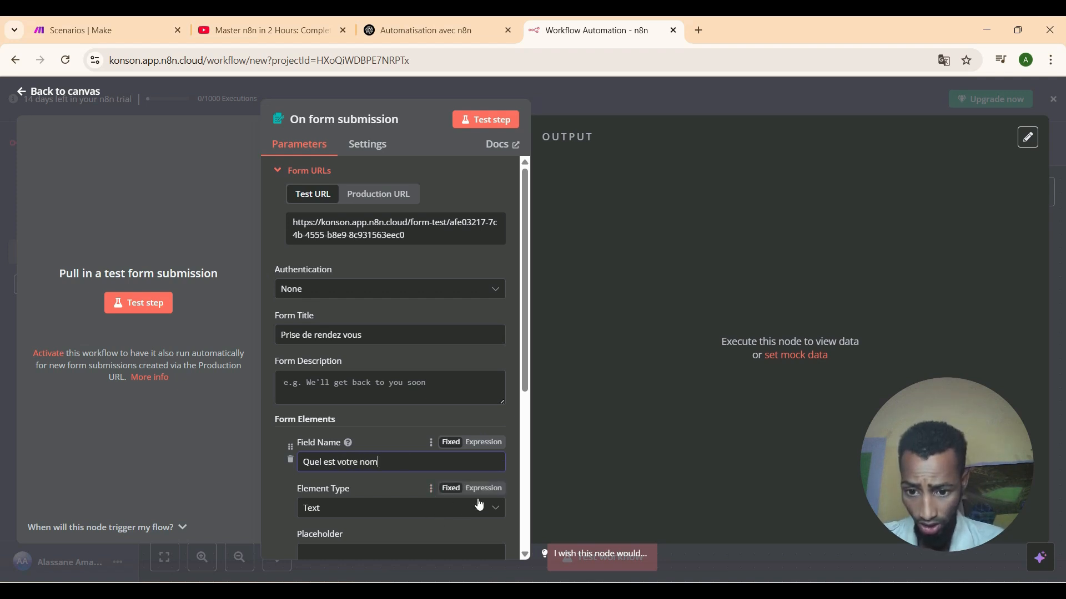
pyautogui.scroll(-3, 523, 554)
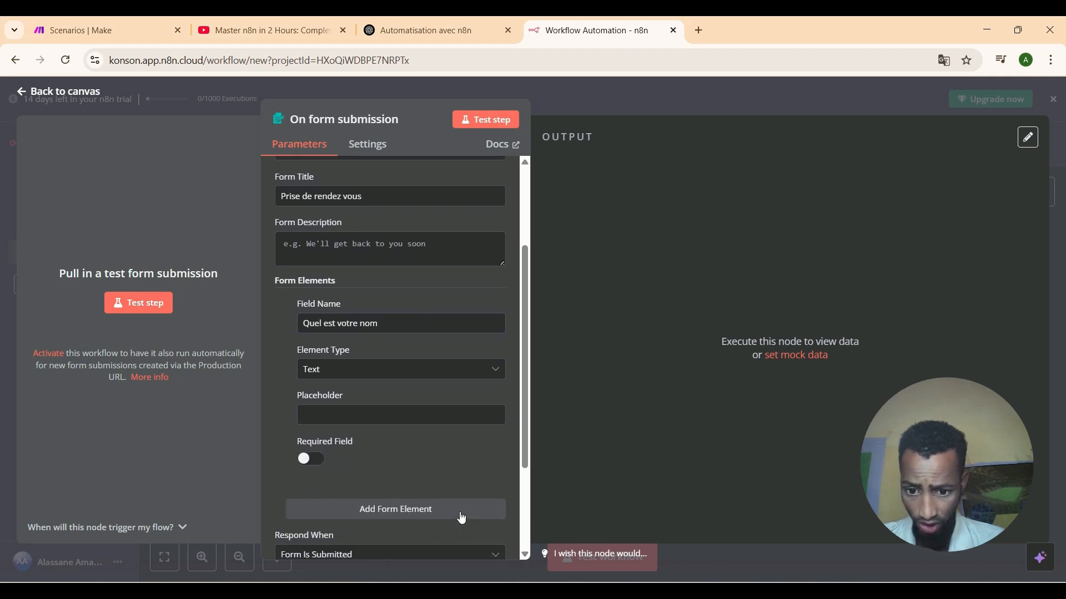
pyautogui.click(461, 518)
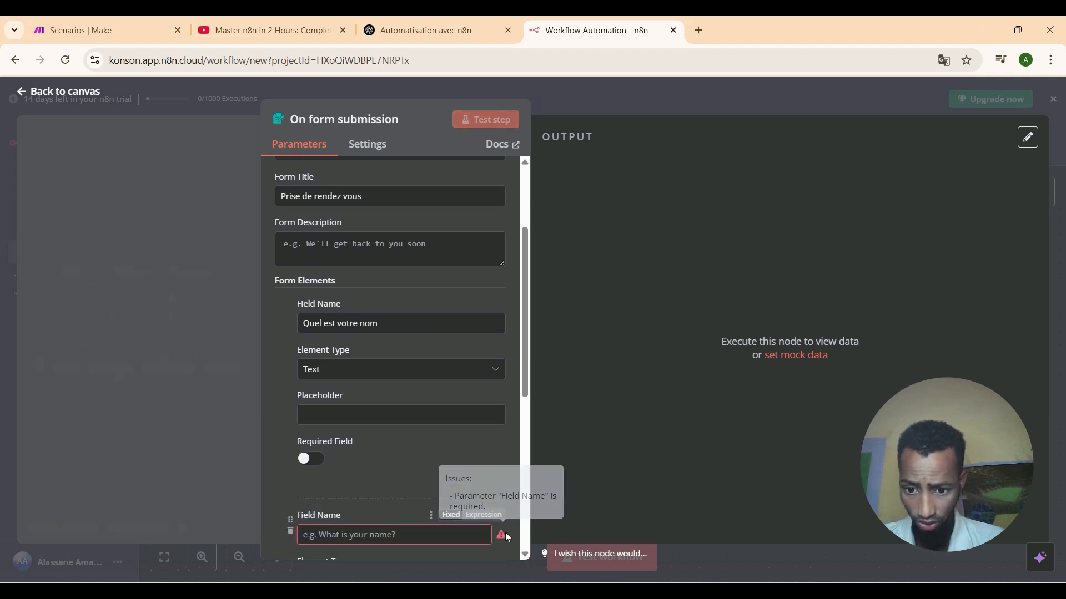
pyautogui.click(429, 537)
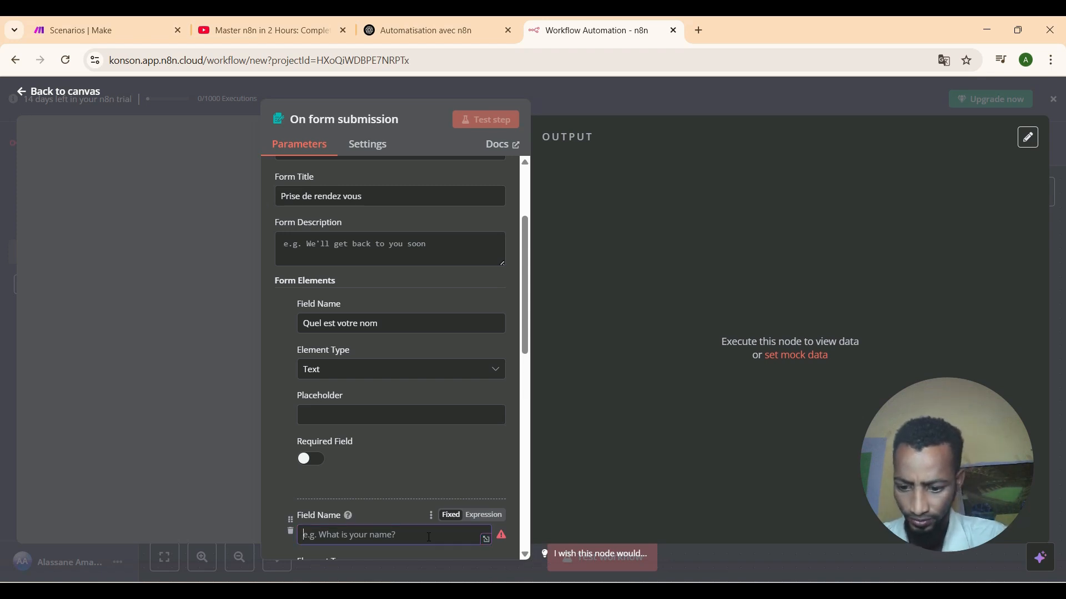
pyautogui.write('Quel s')
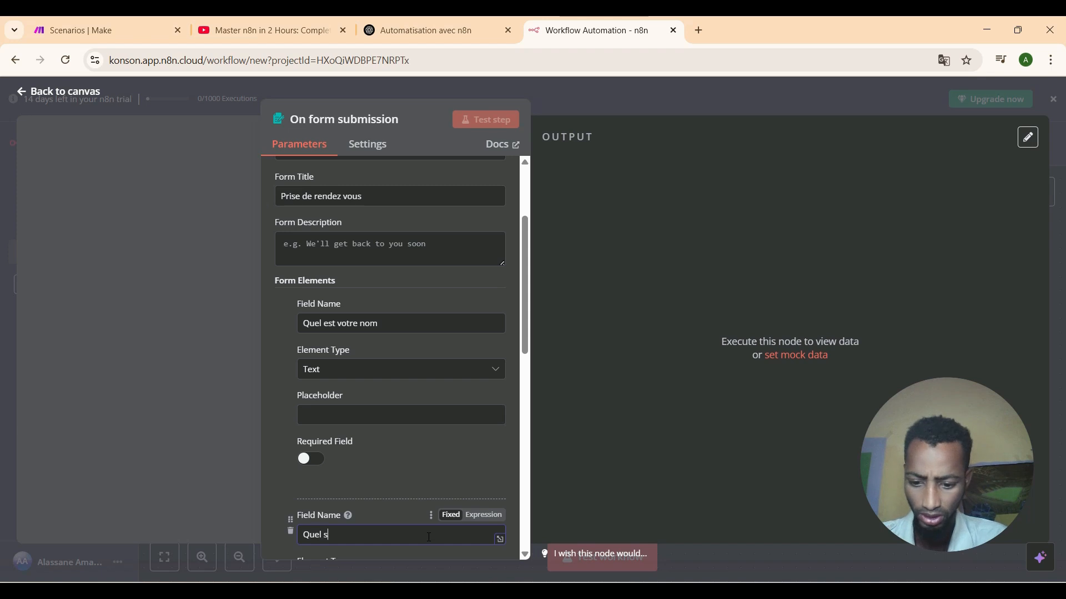
pyautogui.write('t ')
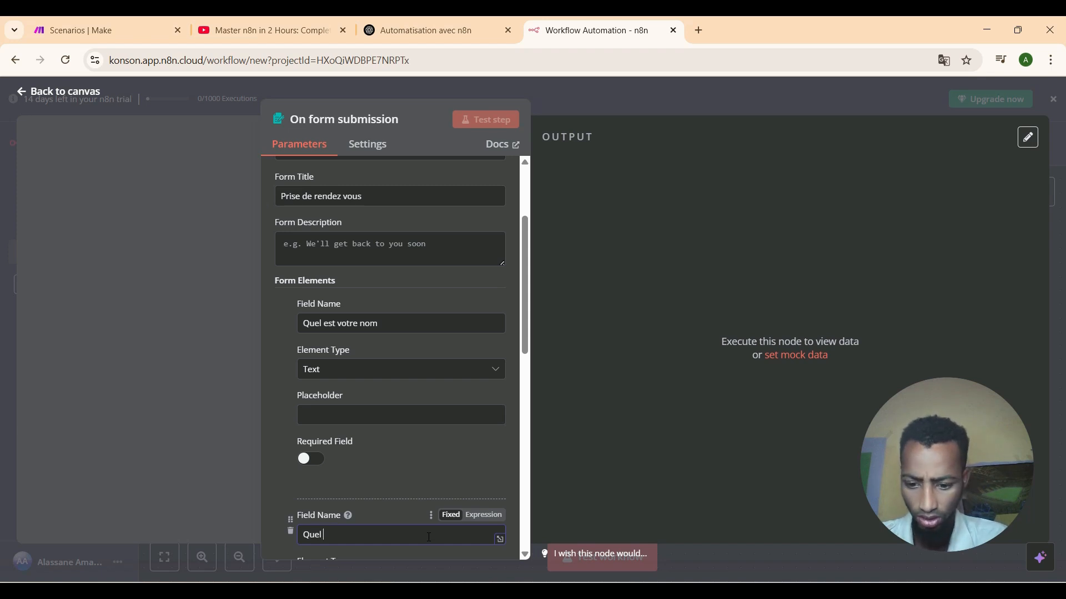
pyautogui.write('est vo')
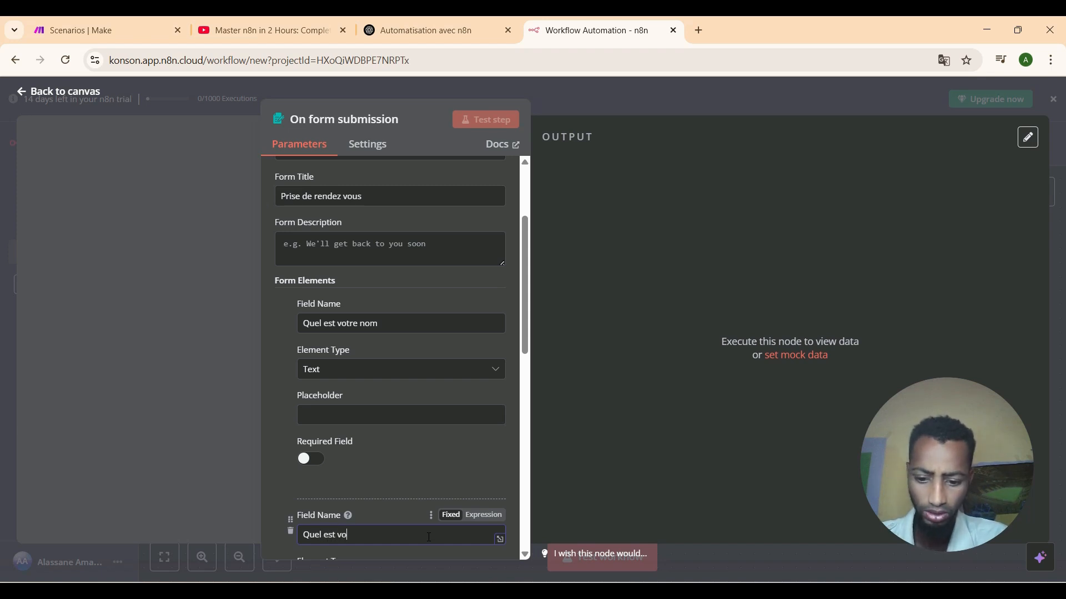
pyautogui.write('tre prenom')
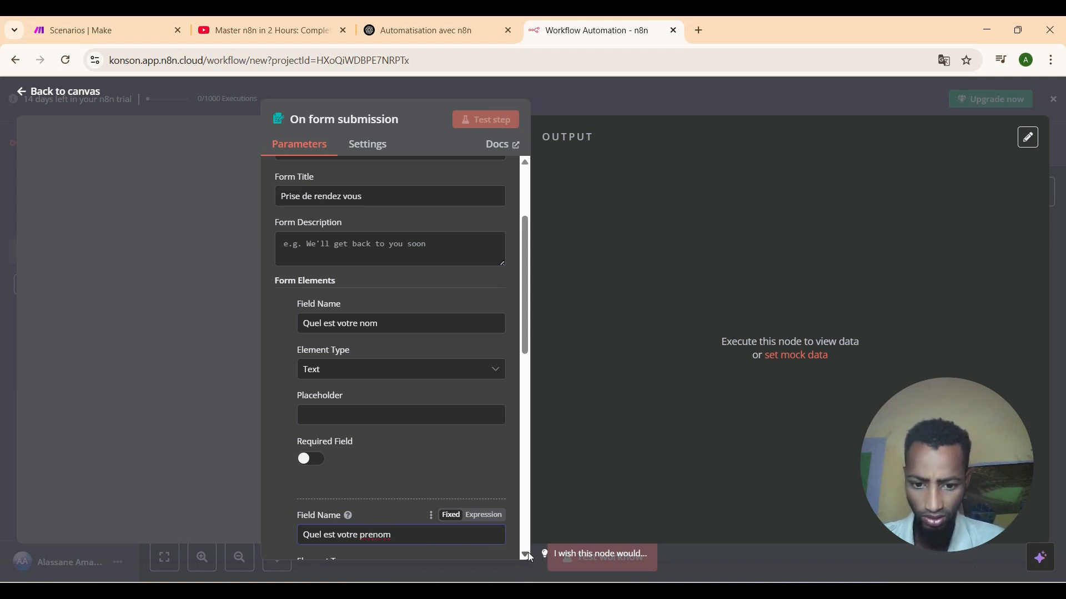
pyautogui.scroll(-1, 526, 553)
pyautogui.scroll(-4, 526, 553)
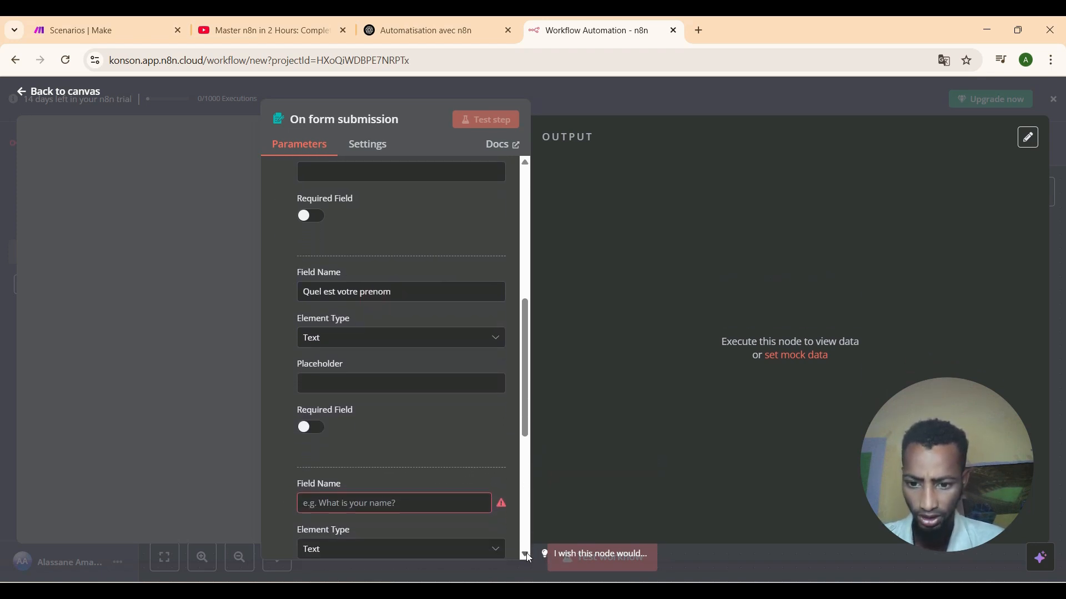
# Add the questions 'Quel est votre email' and 'Combien etes vous pret a depenser ?'.
pyautogui.click(411, 441)
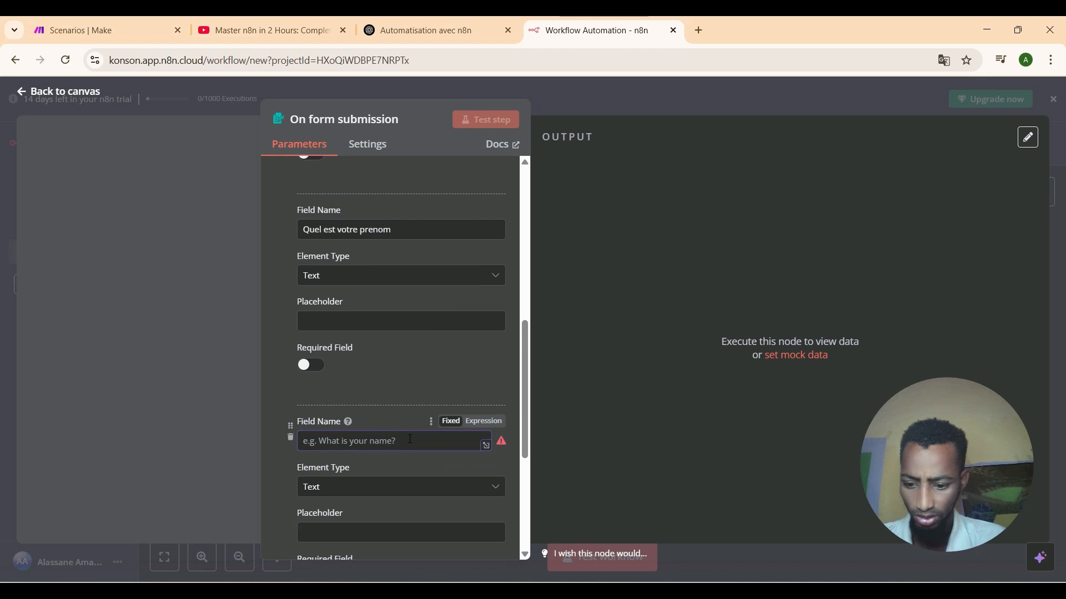
pyautogui.write('Quel')
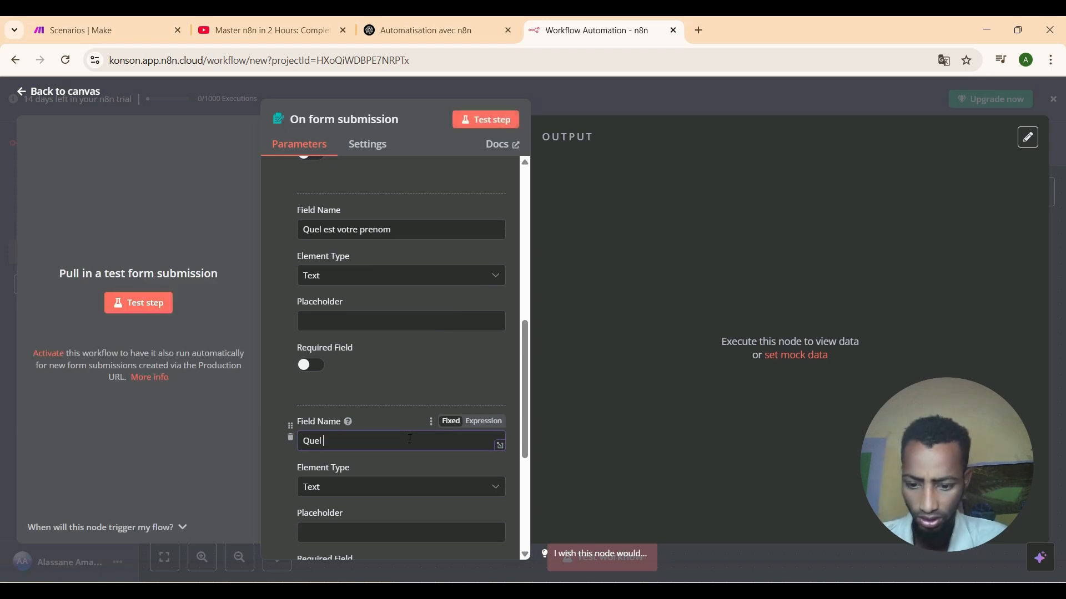
pyautogui.write(' est vo')
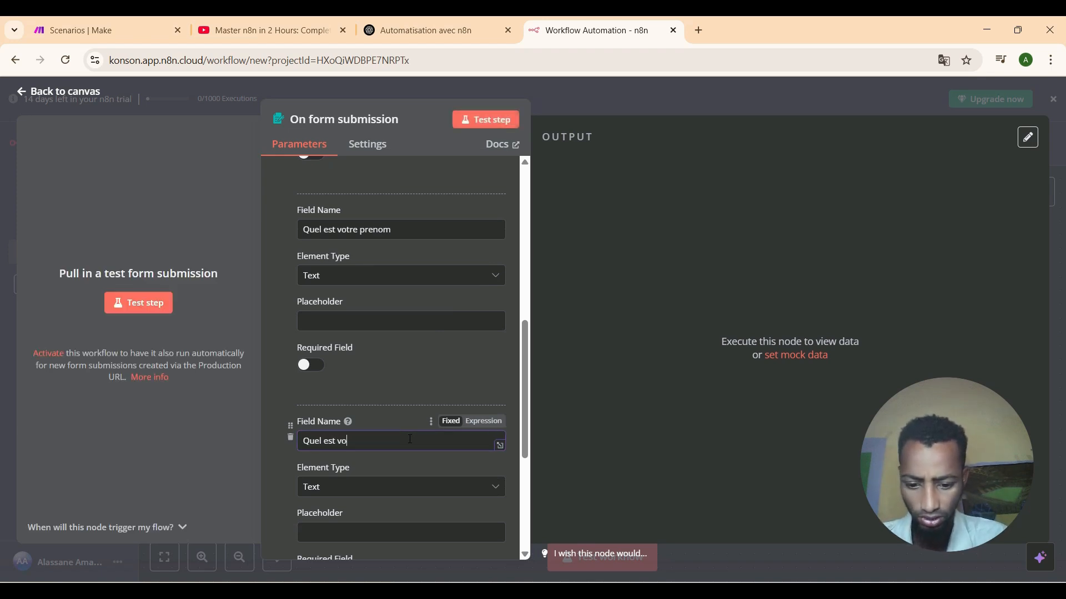
pyautogui.write('tre email')
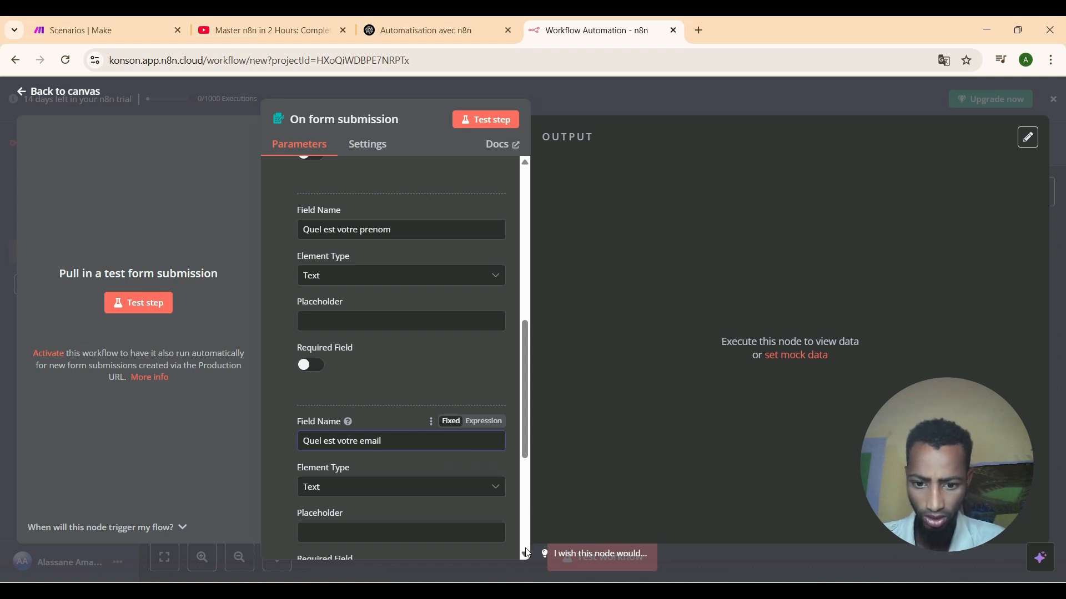
pyautogui.scroll(-5, 527, 551)
pyautogui.scroll(-5, 527, 551)
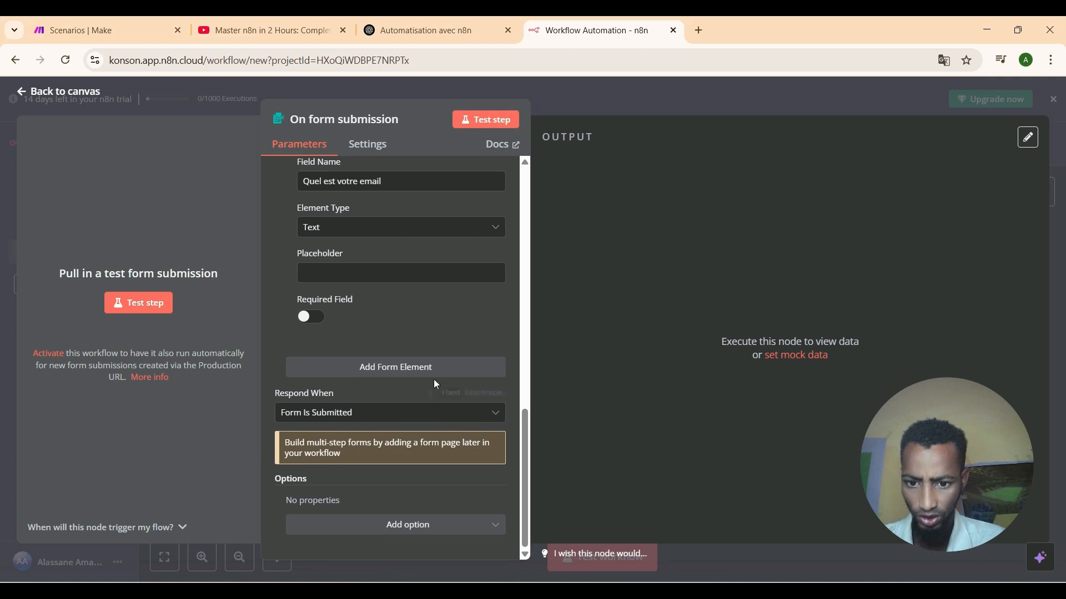
pyautogui.click(433, 377)
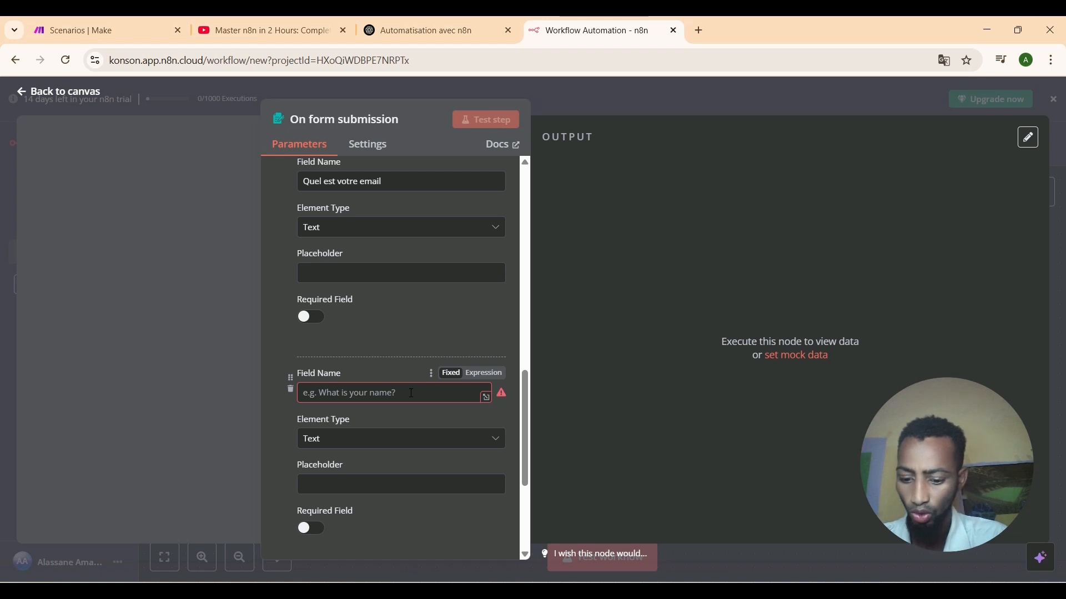
pyautogui.click(411, 393)
pyautogui.write('C')
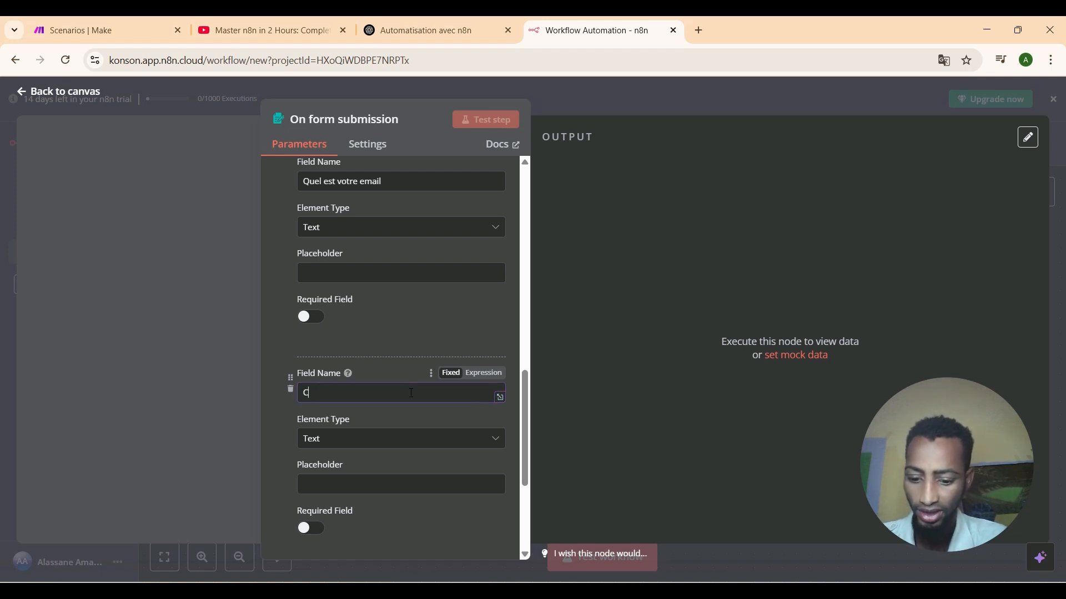
pyautogui.write('ombien etes vous pr')
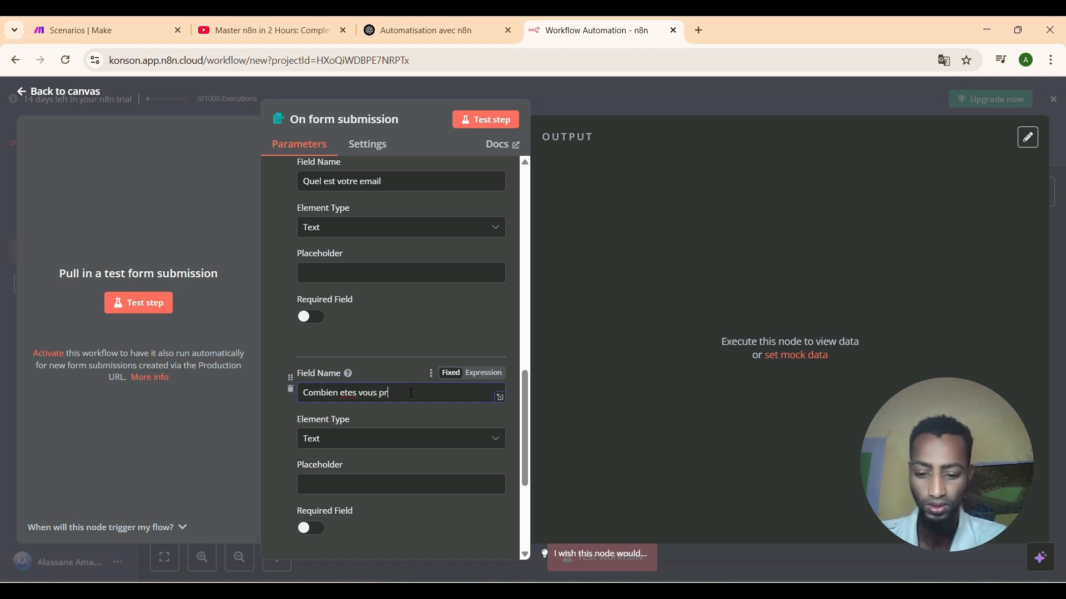
pyautogui.write('a depenser ?')
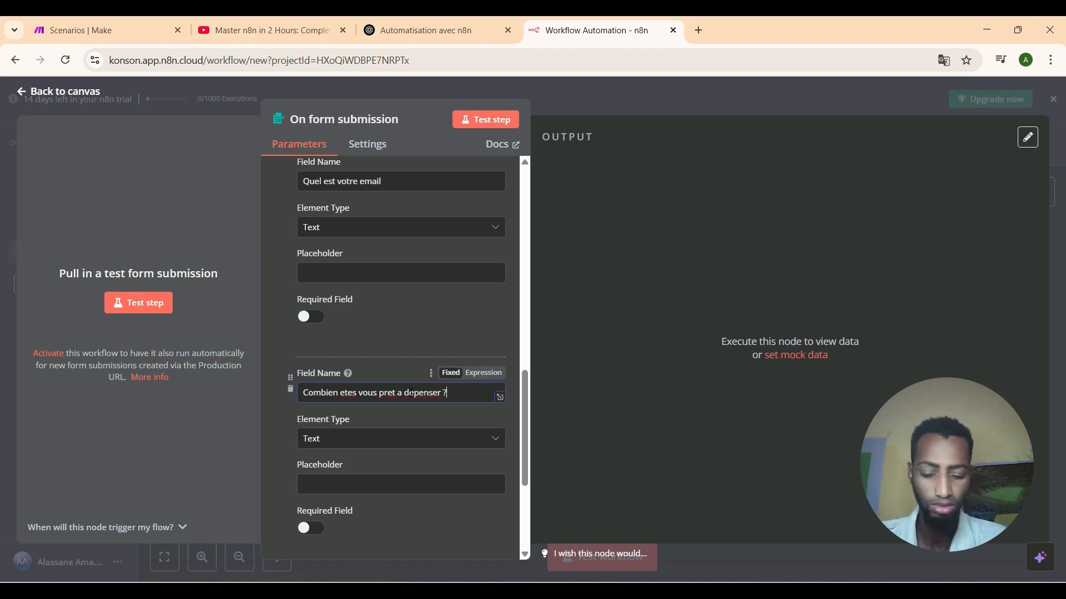
pyautogui.scroll(-2, 524, 554)
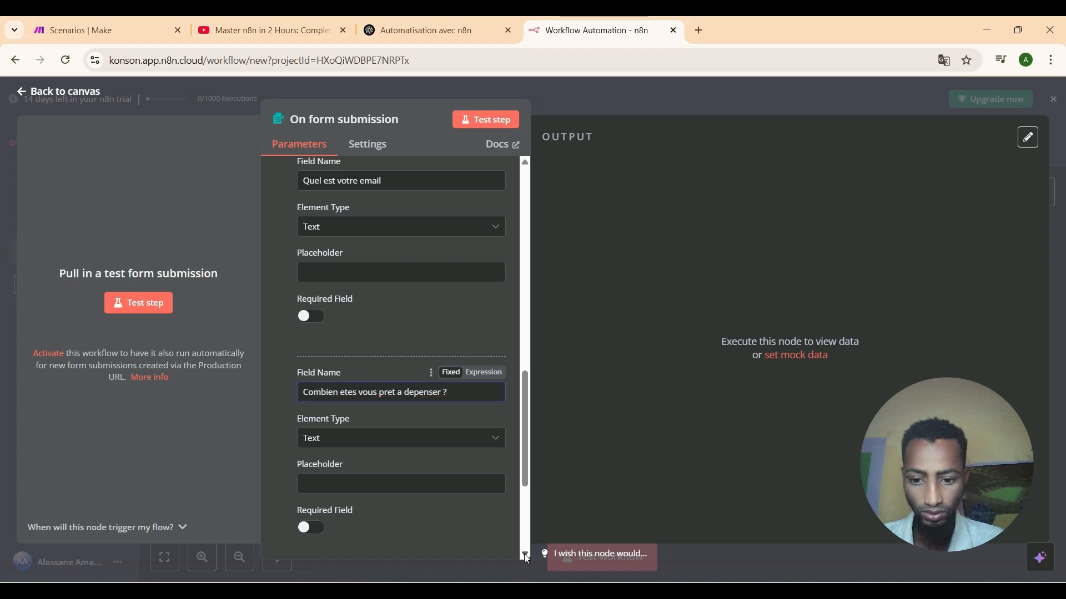
pyautogui.scroll(-3, 525, 556)
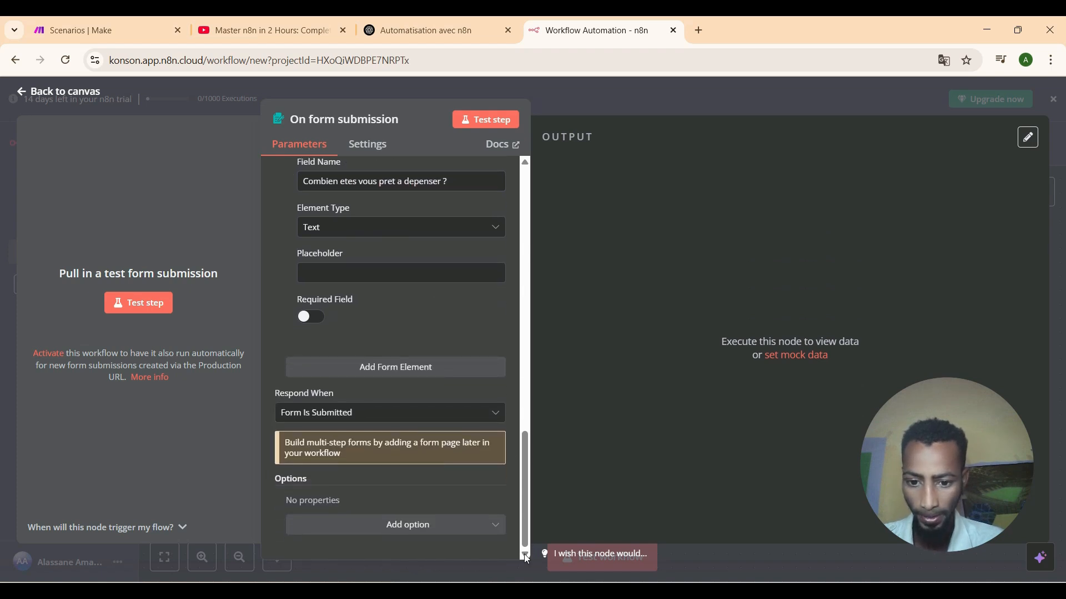
pyautogui.scroll(10, 526, 180)
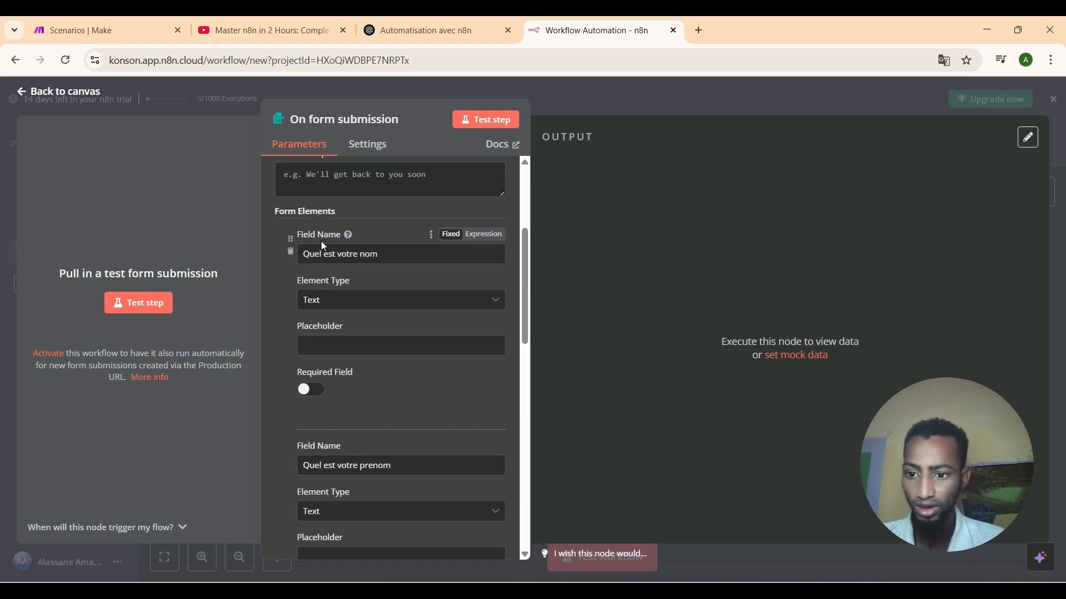
# Launch the test form, close it, then restart listening for a test submission.
pyautogui.click(142, 304)
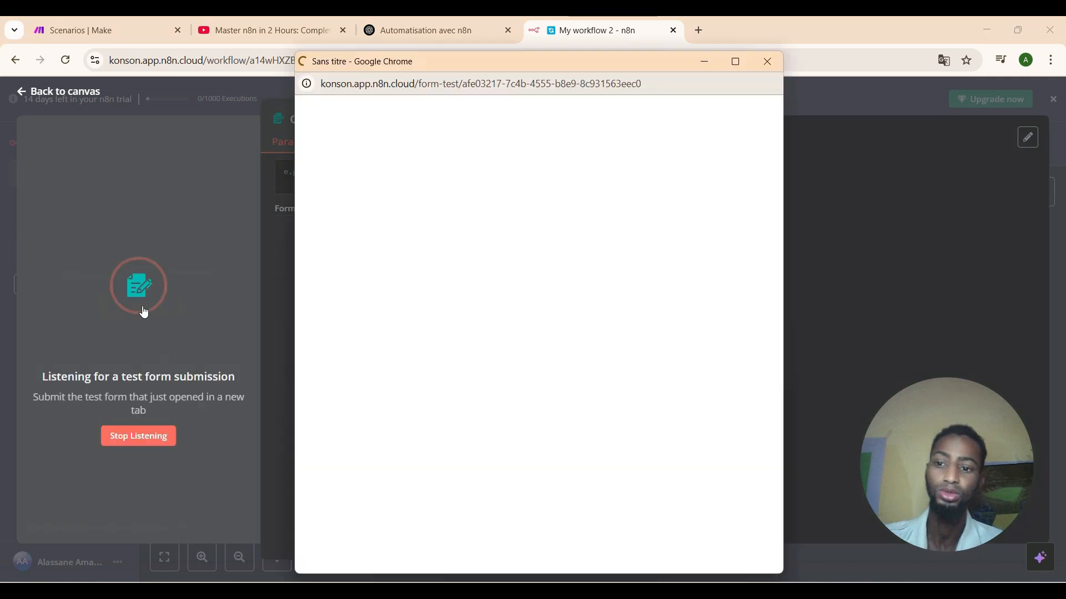
pyautogui.click(737, 62)
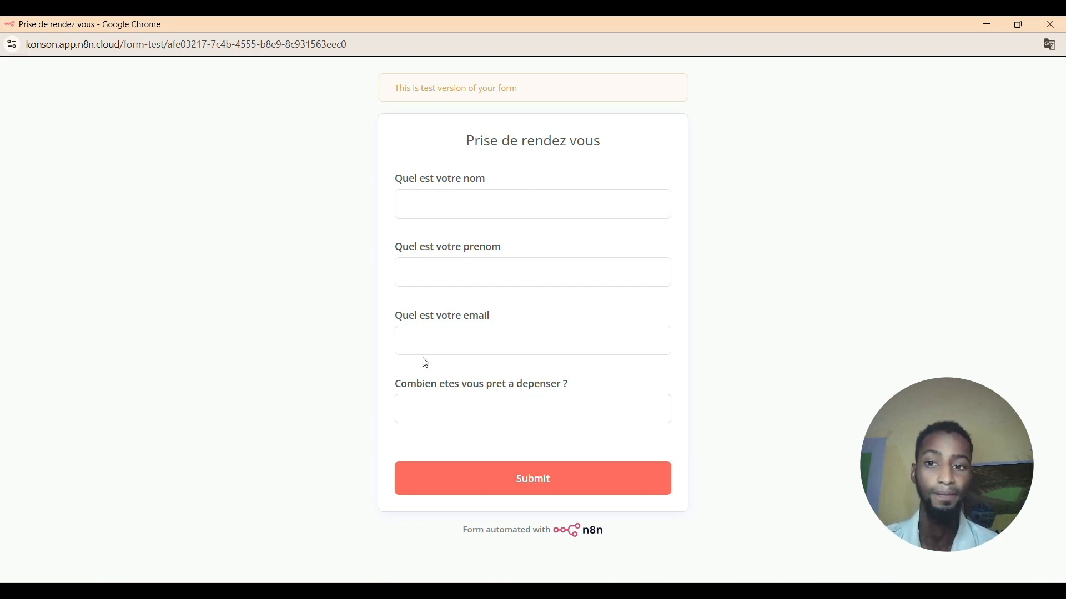
pyautogui.click(1049, 24)
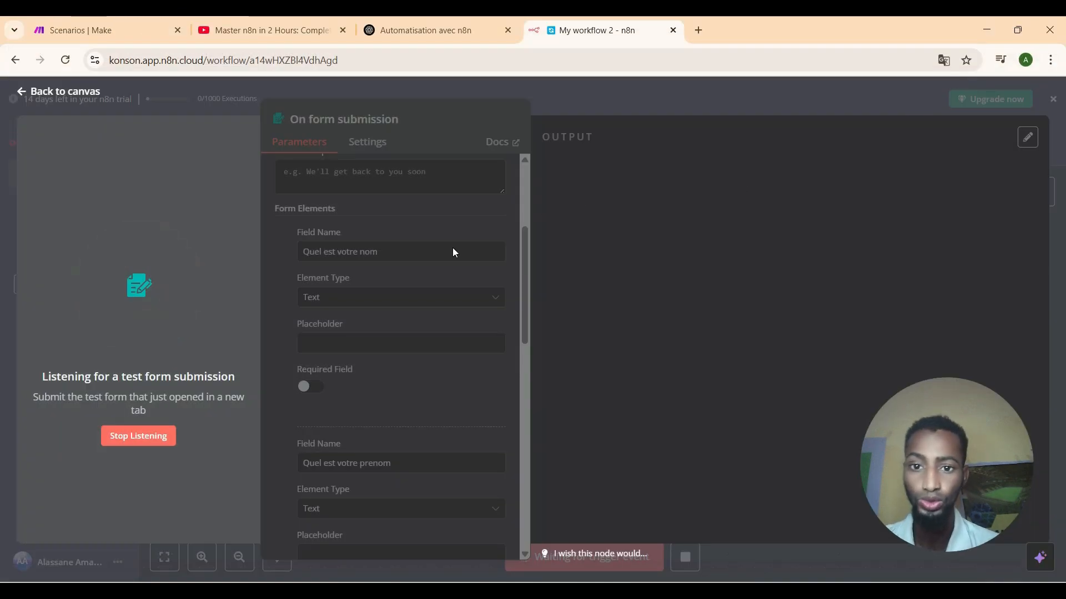
pyautogui.click(171, 438)
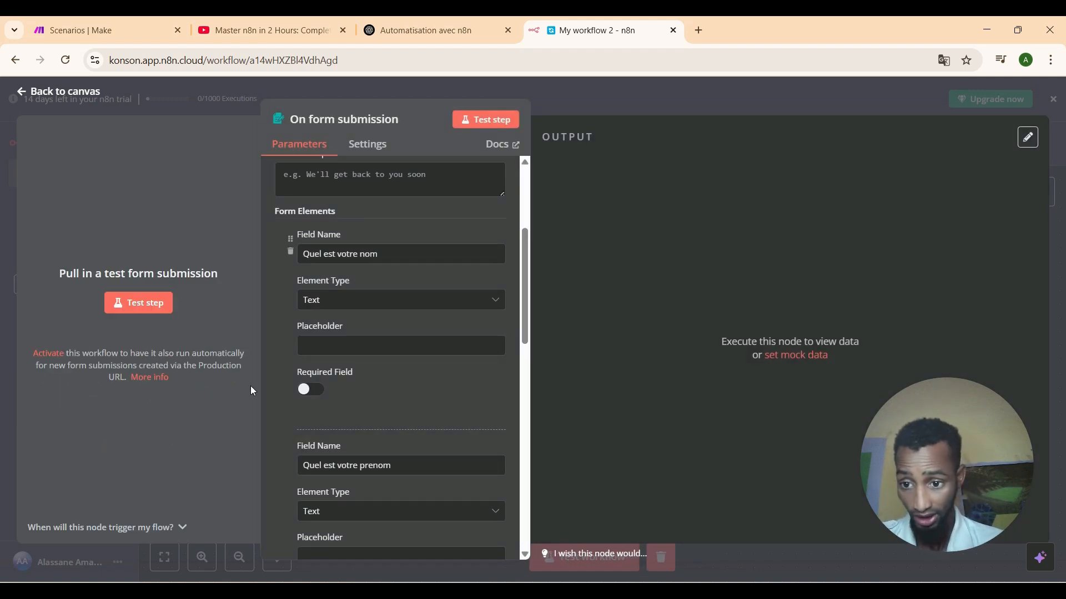
pyautogui.click(147, 305)
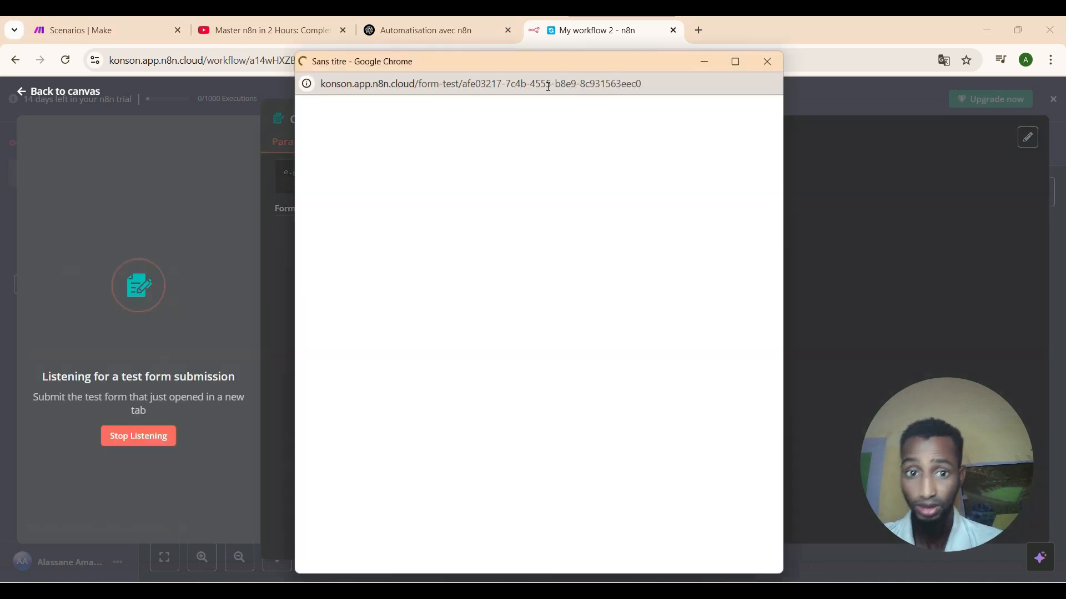
# Fill the test form with a last name, an email and 1000$ spending, then submit it.
pyautogui.click(531, 243)
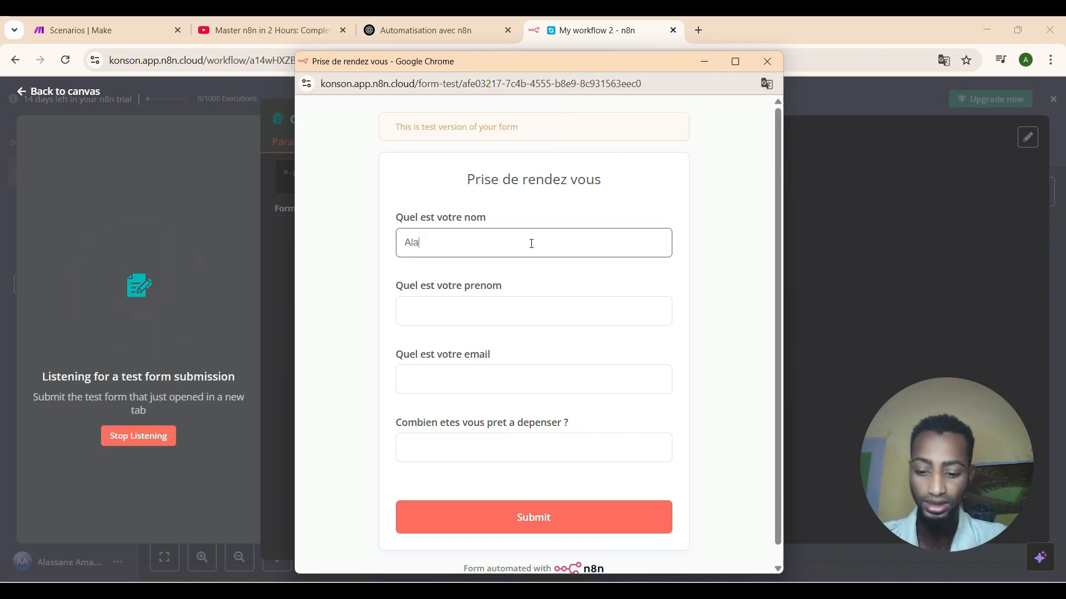
pyautogui.write('Ala')
pyautogui.press('BackSpace')
pyautogui.press('BackSpace')
pyautogui.press('BackSpace')
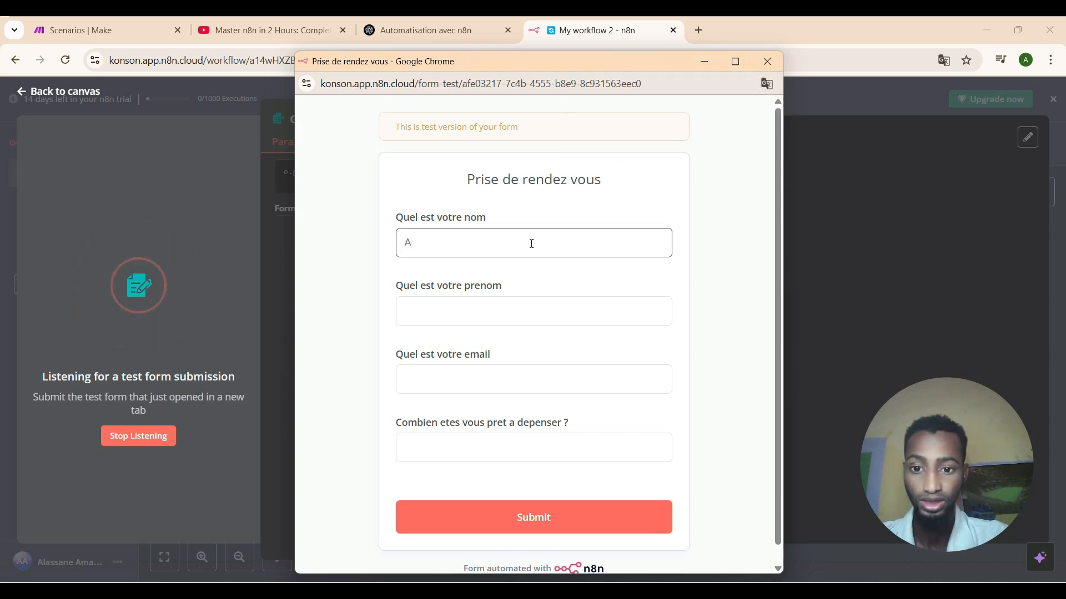
pyautogui.write('Diallo')
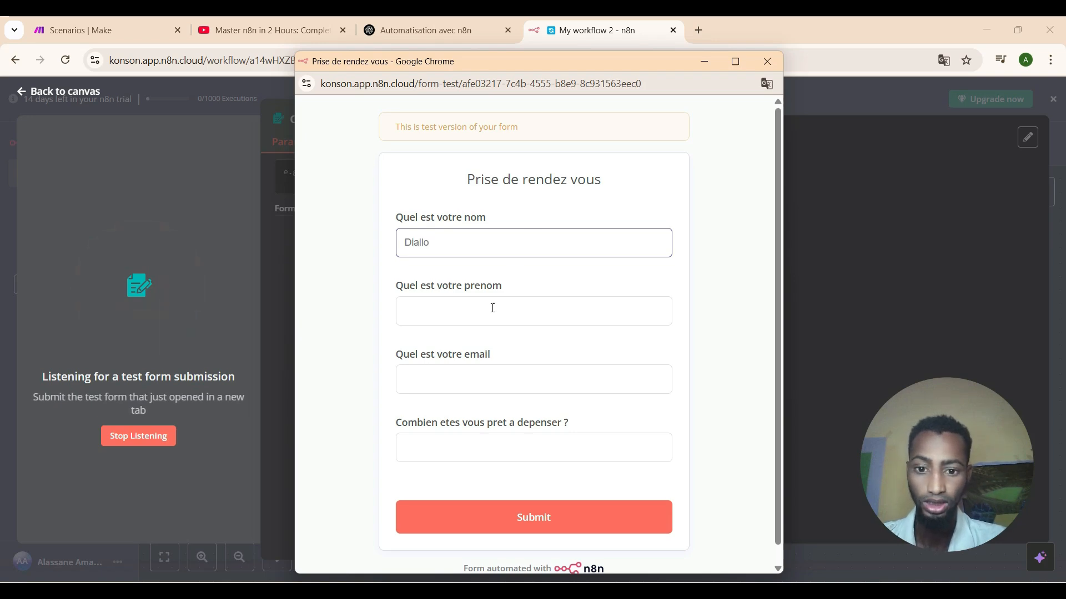
pyautogui.click(492, 308)
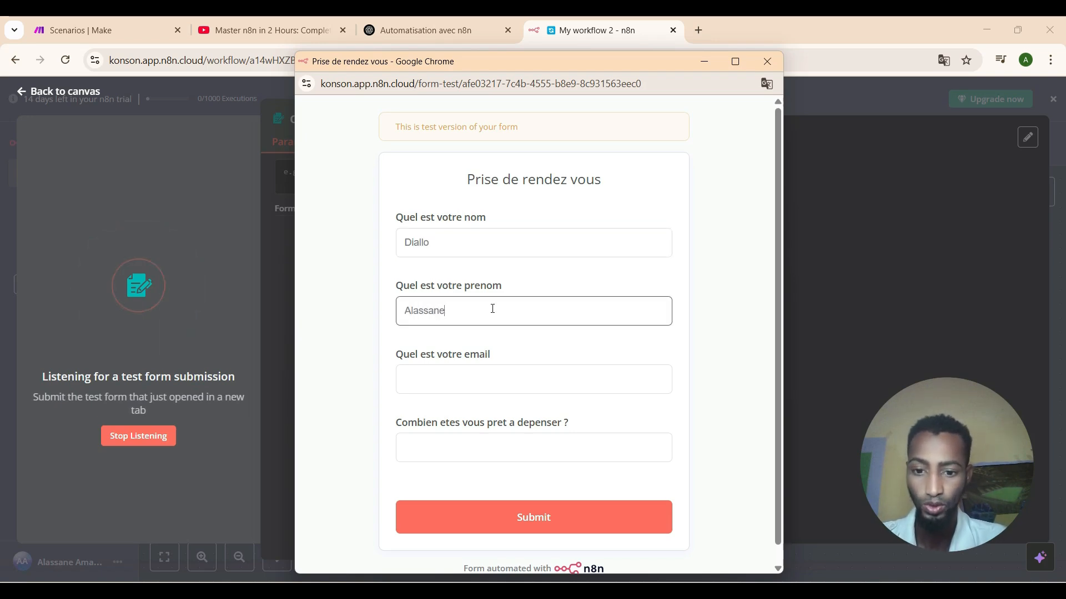
pyautogui.click(483, 377)
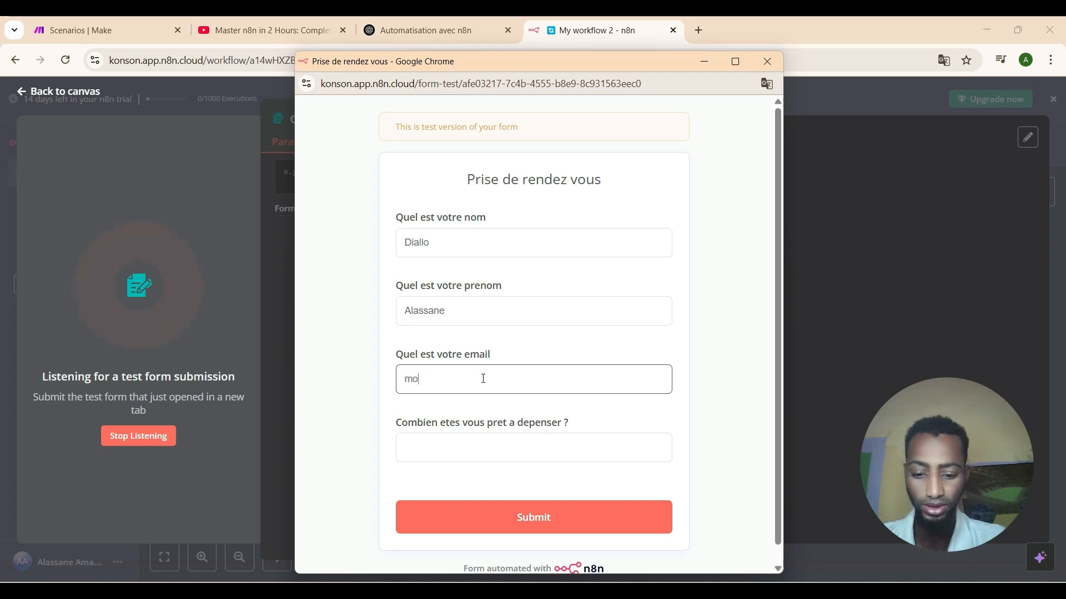
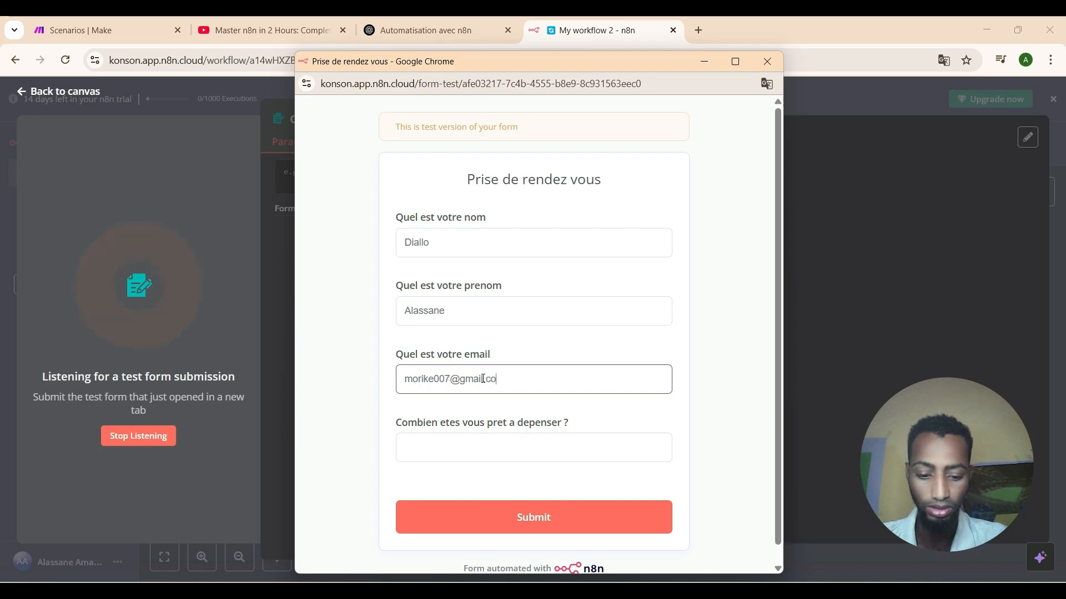
pyautogui.click(463, 449)
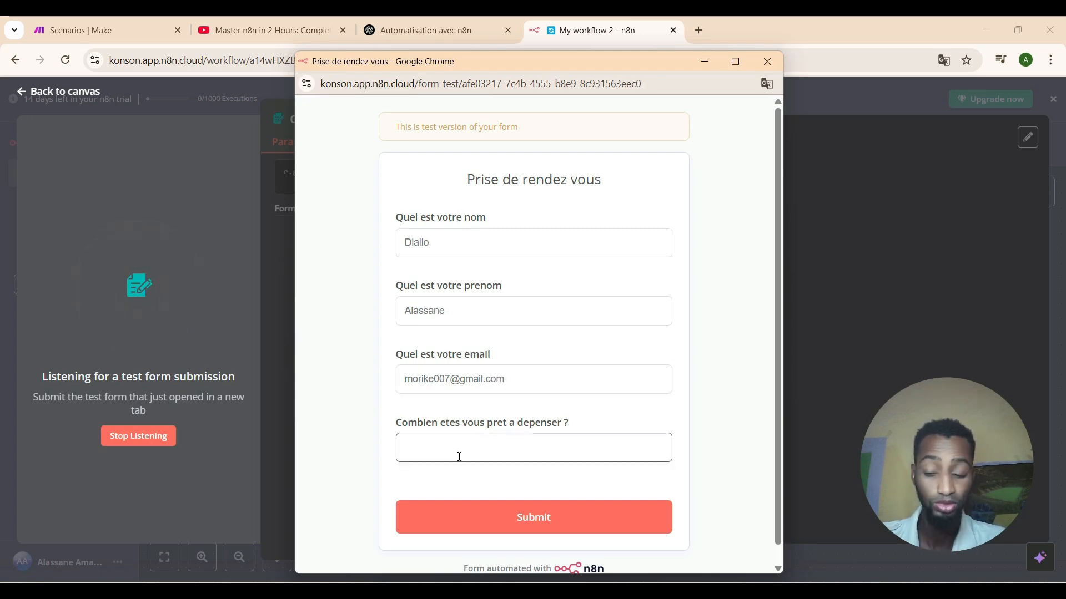
pyautogui.write('1000')
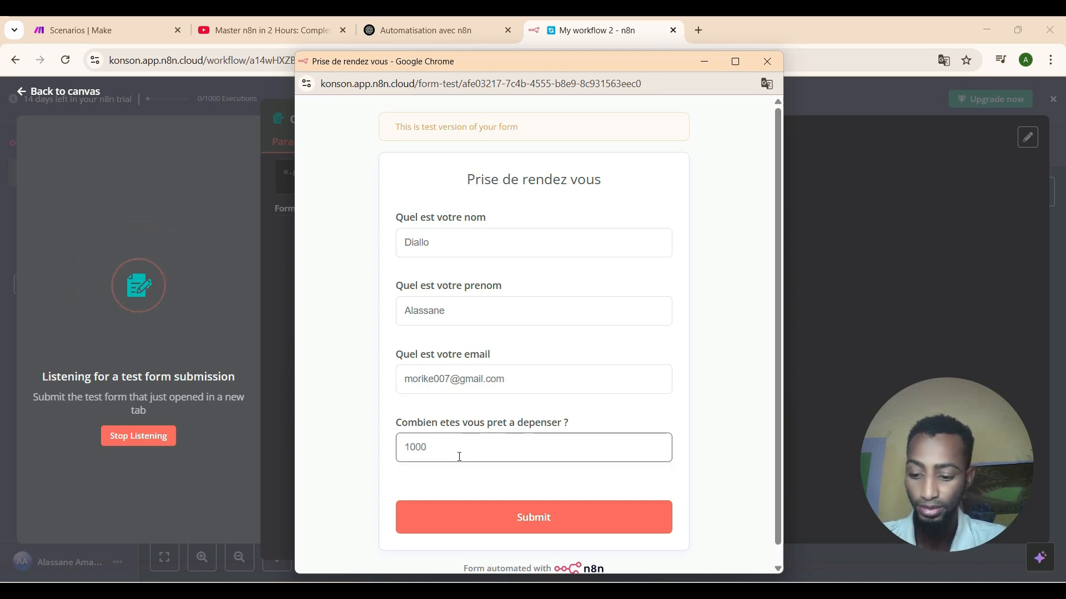
pyautogui.write('$')
pyautogui.click(447, 506)
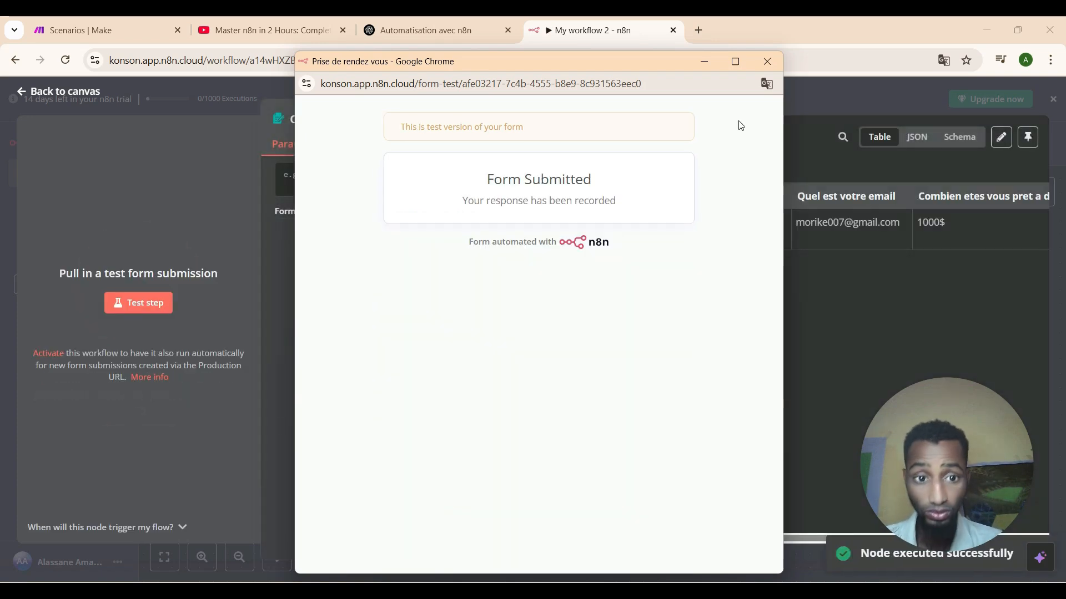
# Close the form window and inspect the trigger's output as JSON, then as a schema.
pyautogui.click(761, 64)
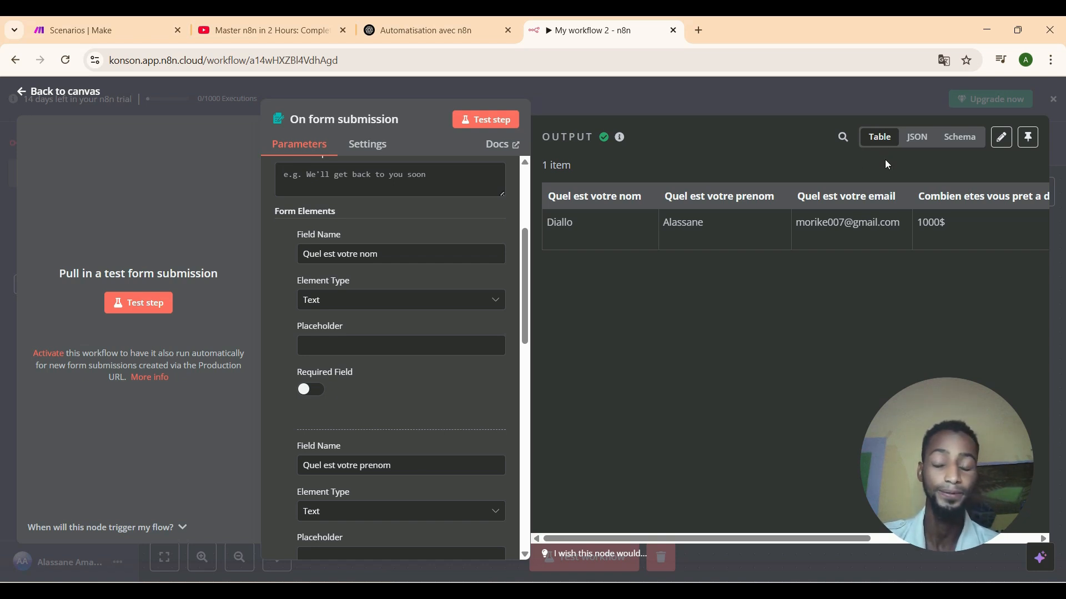
pyautogui.click(911, 147)
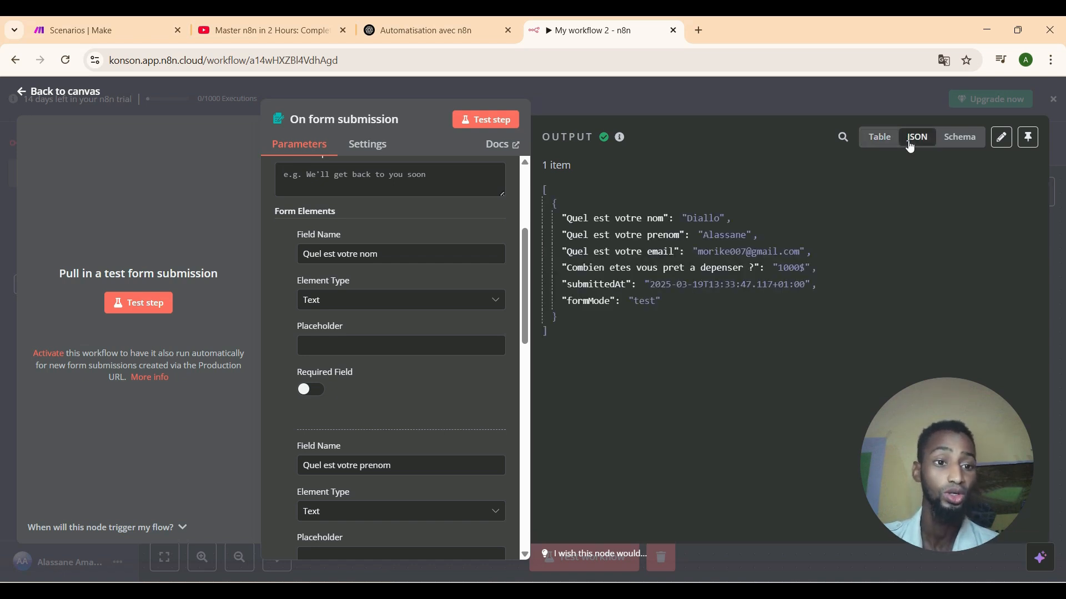
pyautogui.click(955, 145)
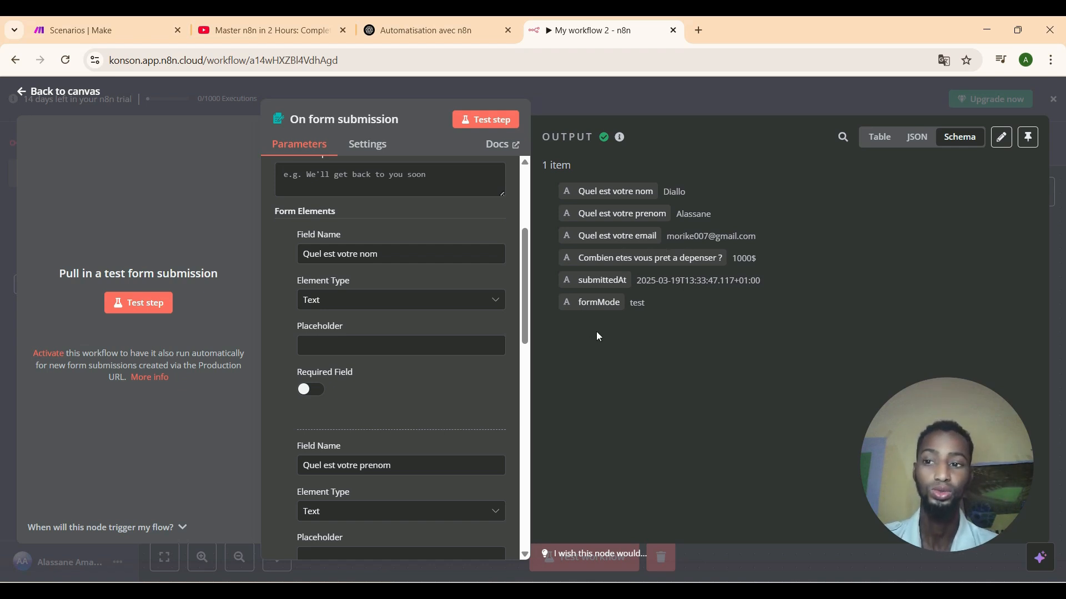
# Add a Google Sheets node after the form trigger with the 'Append or update row in sheet' action.
pyautogui.click(19, 94)
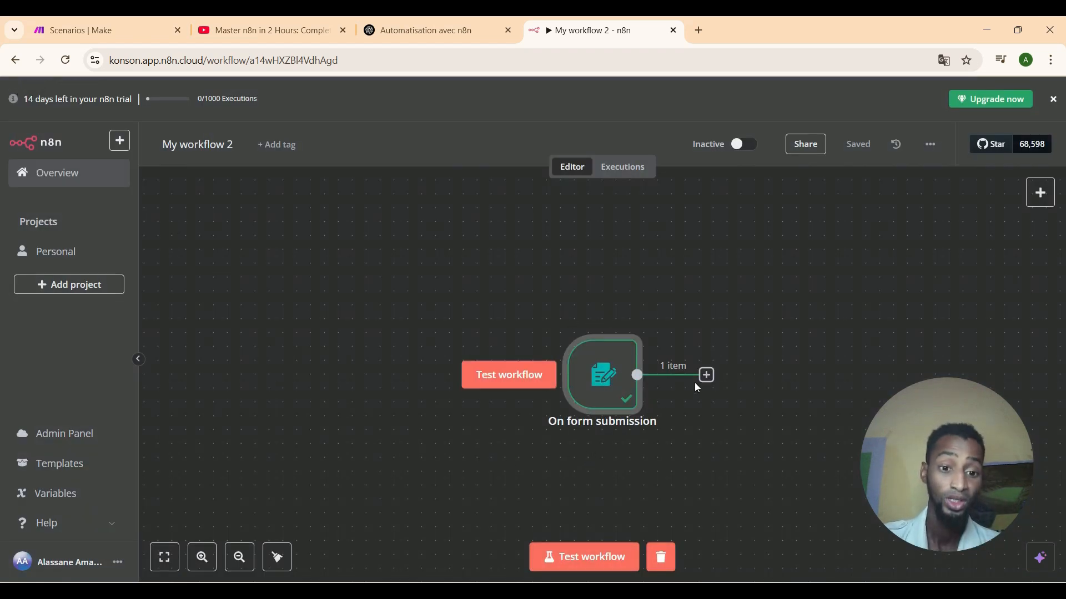
pyautogui.click(707, 377)
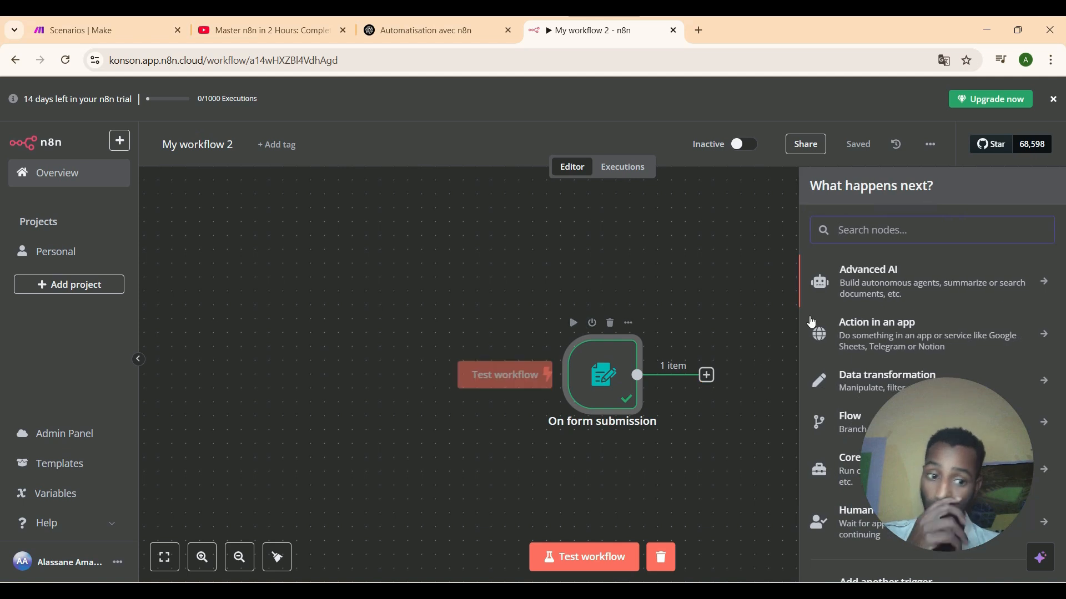
pyautogui.moveTo(924, 433); pyautogui.dragTo(78, 480)
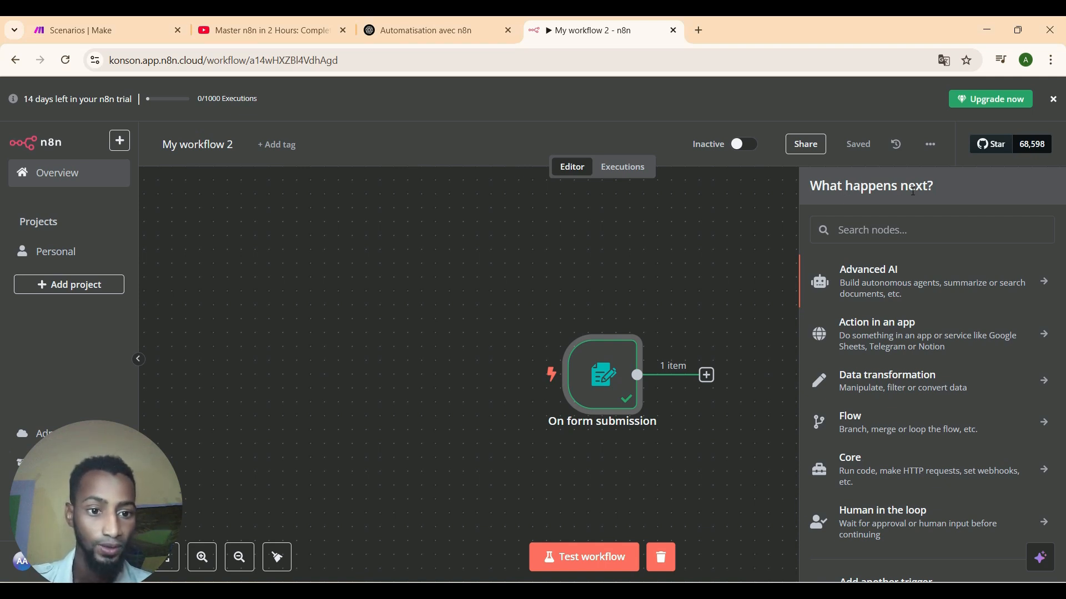
pyautogui.click(907, 233)
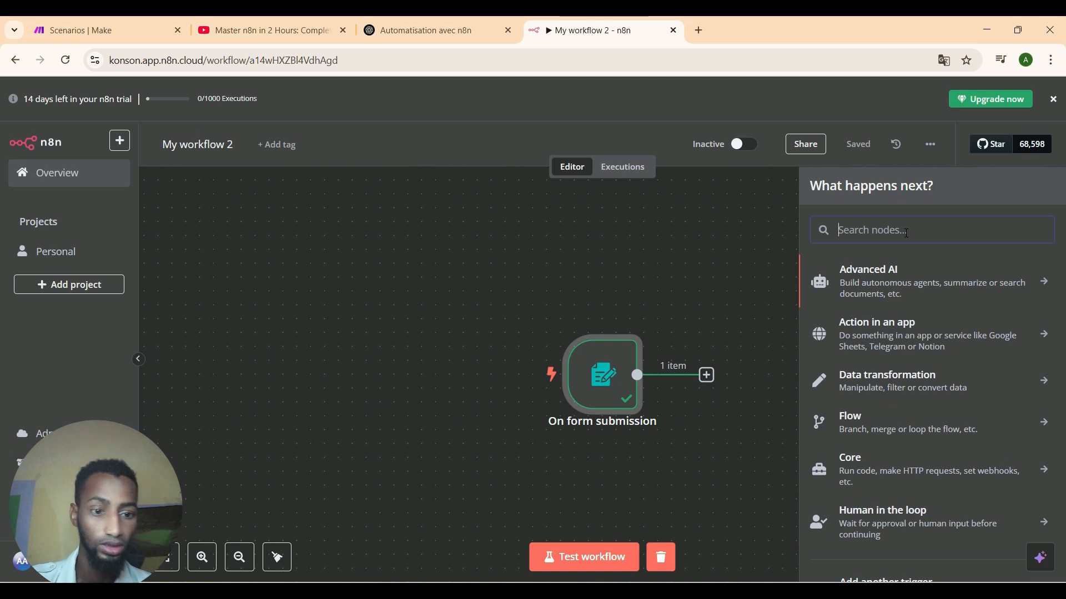
pyautogui.write('goo')
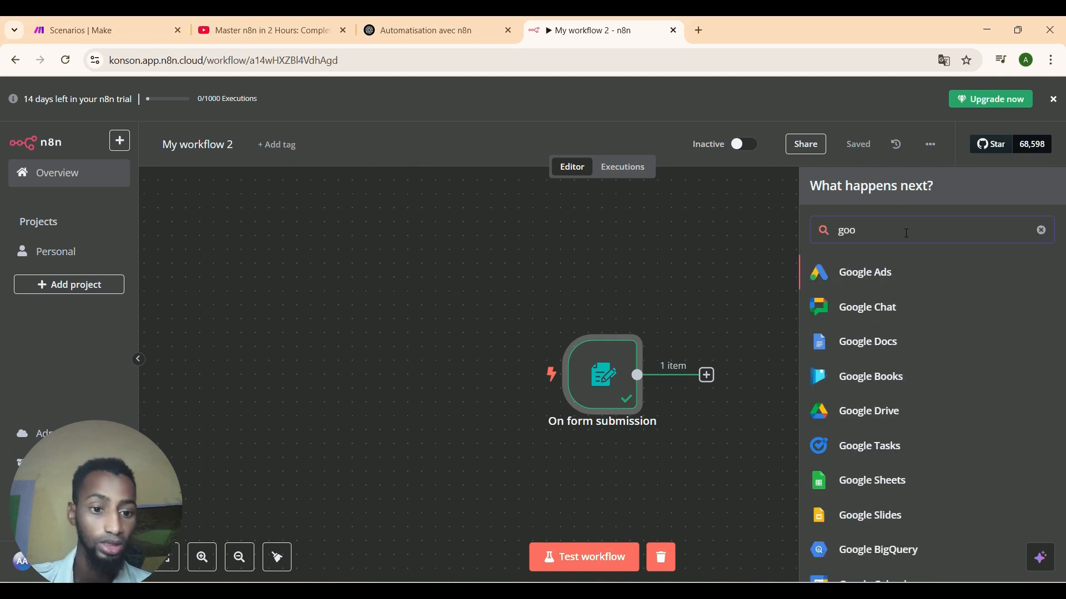
pyautogui.click(858, 481)
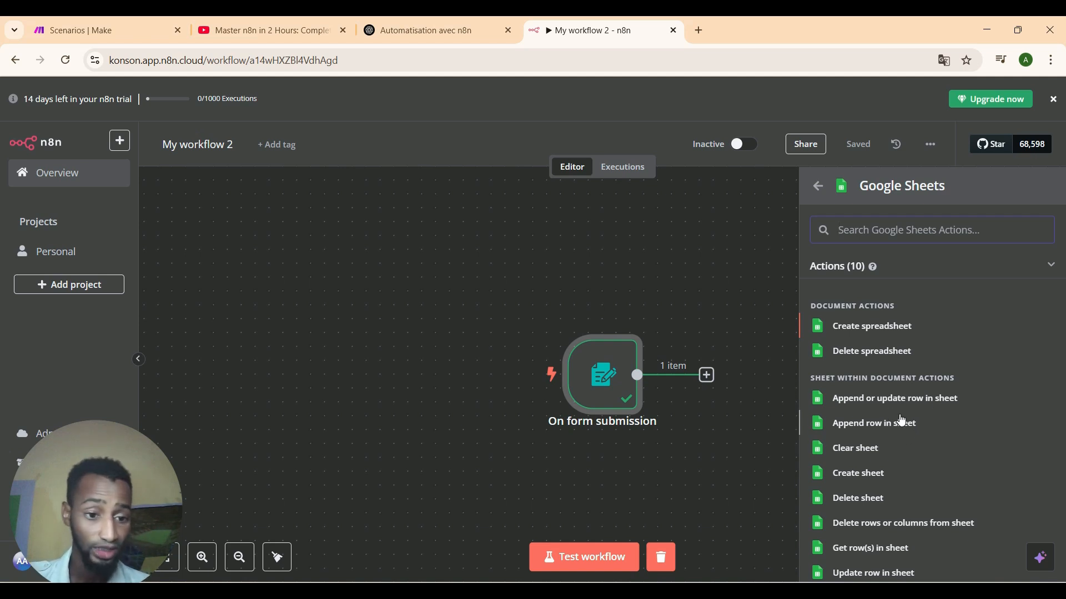
pyautogui.click(874, 399)
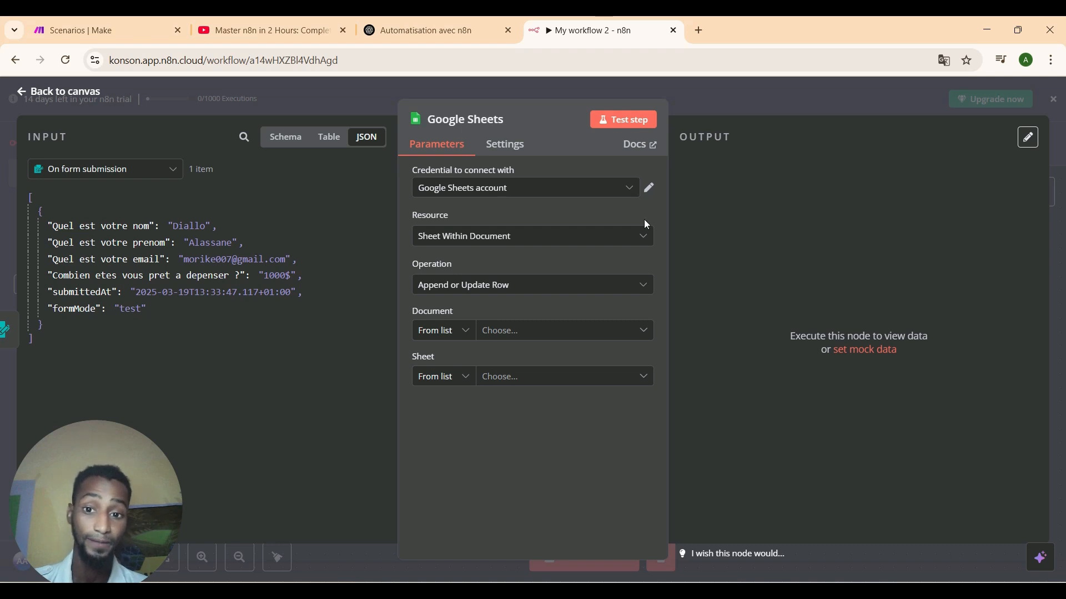
# Start creating a new Google Sheets credential, then abandon the setup without connecting it.
pyautogui.click(542, 189)
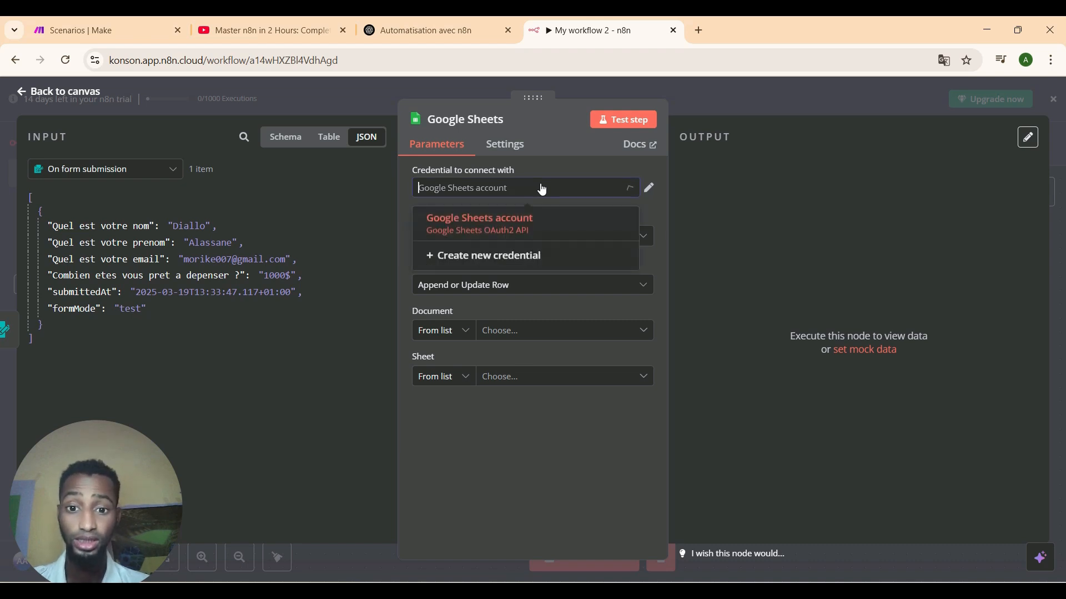
pyautogui.click(478, 259)
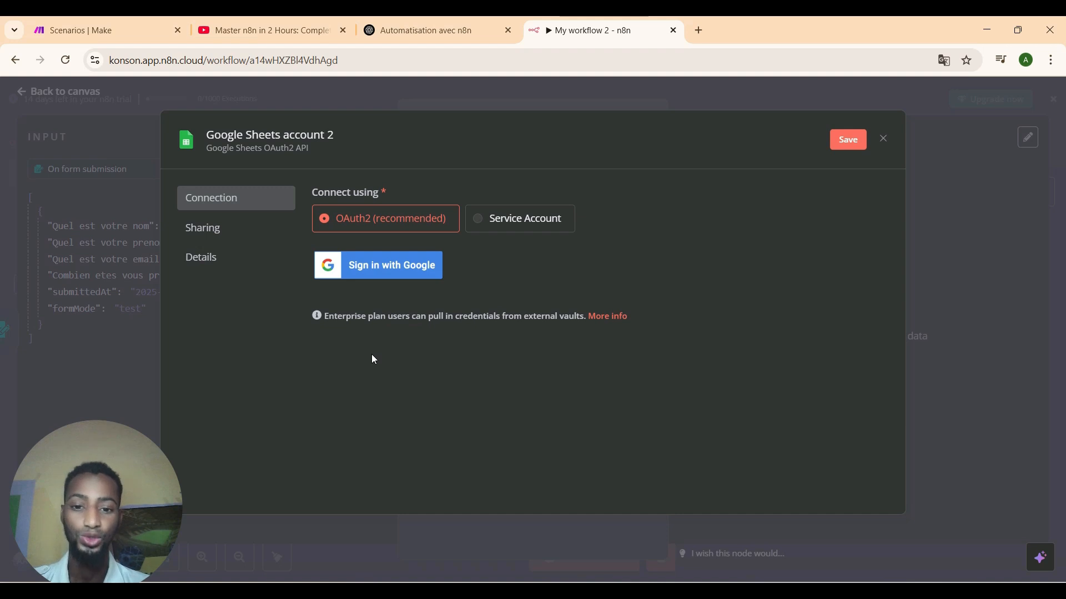
pyautogui.click(365, 275)
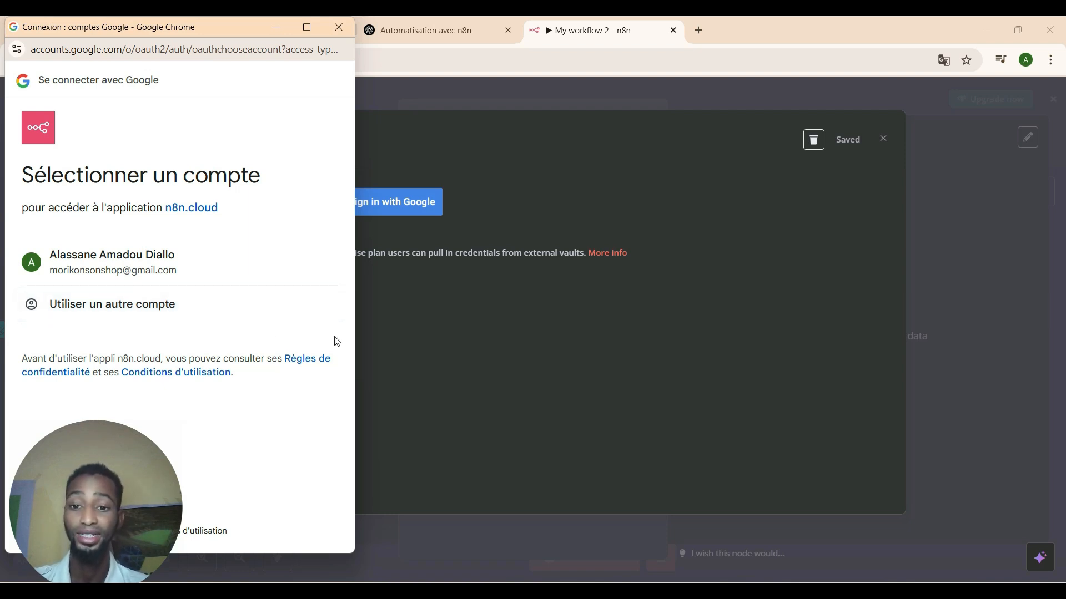
pyautogui.click(379, 351)
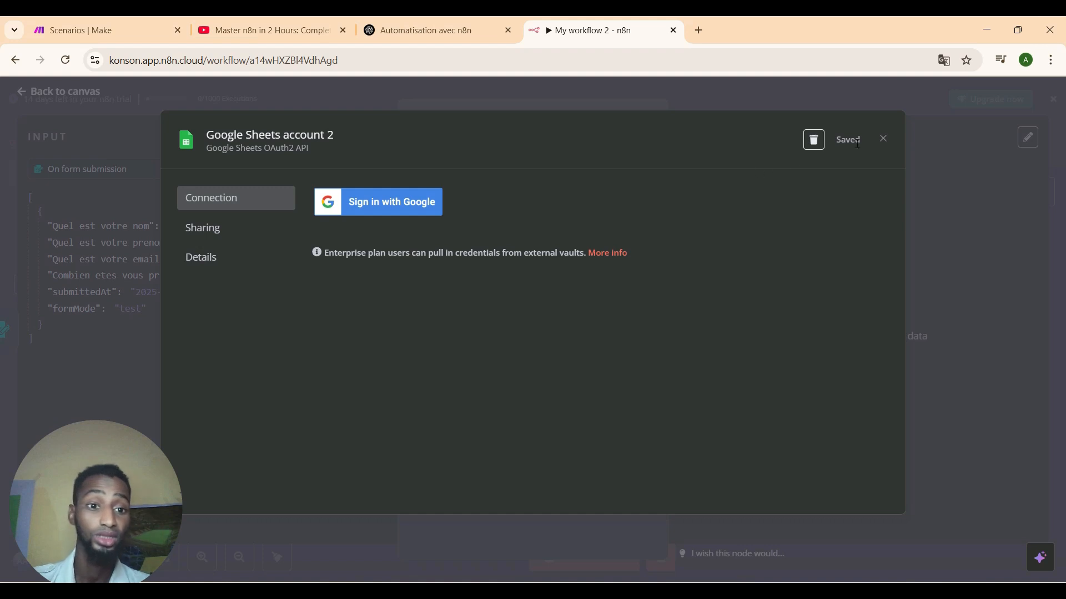
pyautogui.click(883, 139)
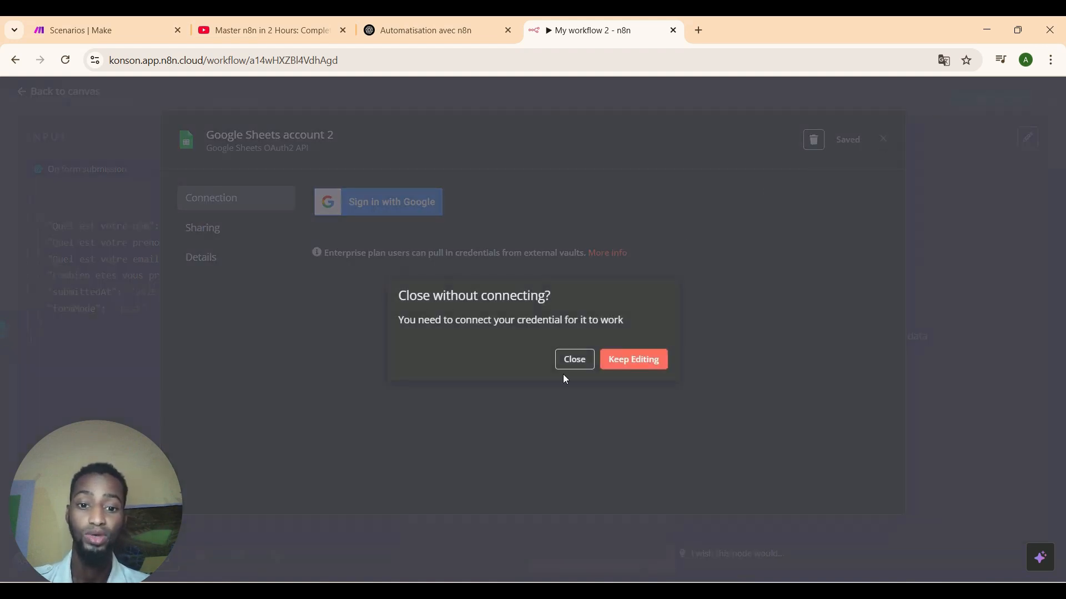
pyautogui.click(573, 361)
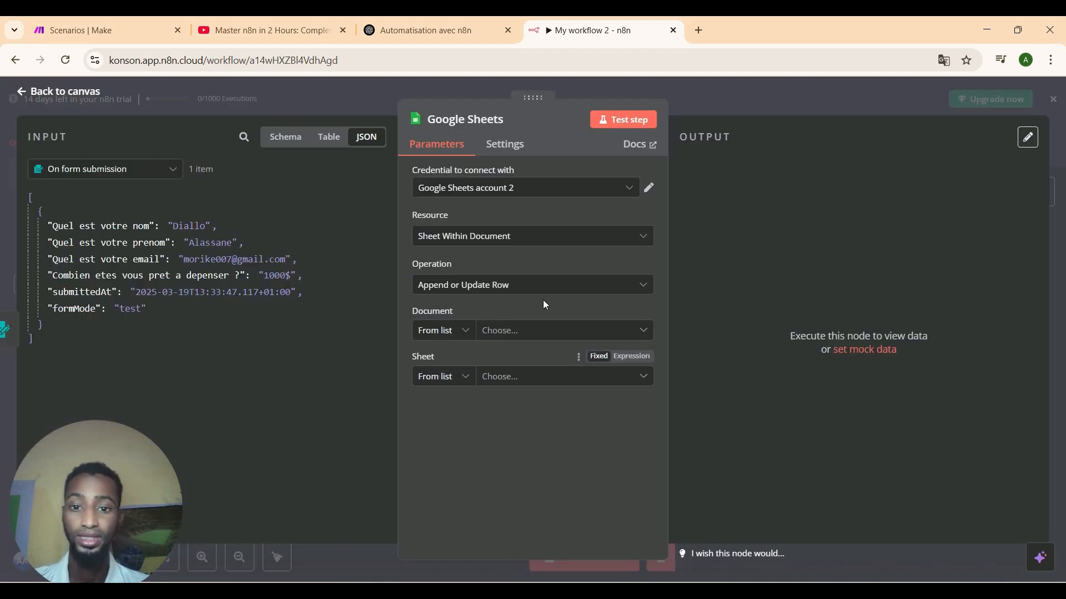
# Reselect the original Google Sheets account credential, list the documents, then open a new browser tab.
pyautogui.click(492, 189)
pyautogui.click(493, 189)
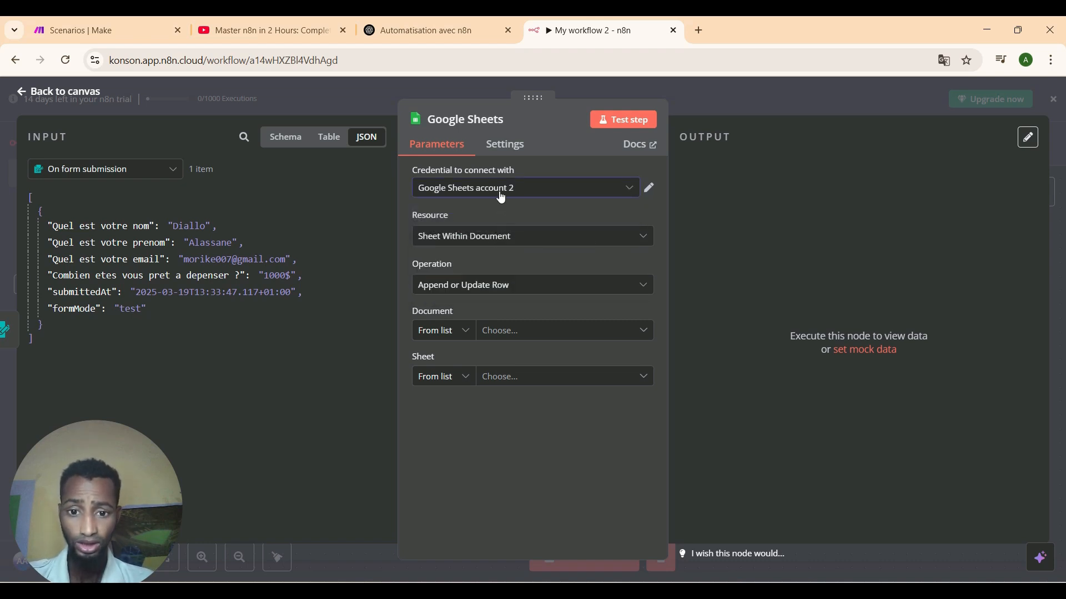
pyautogui.click(501, 197)
pyautogui.click(511, 233)
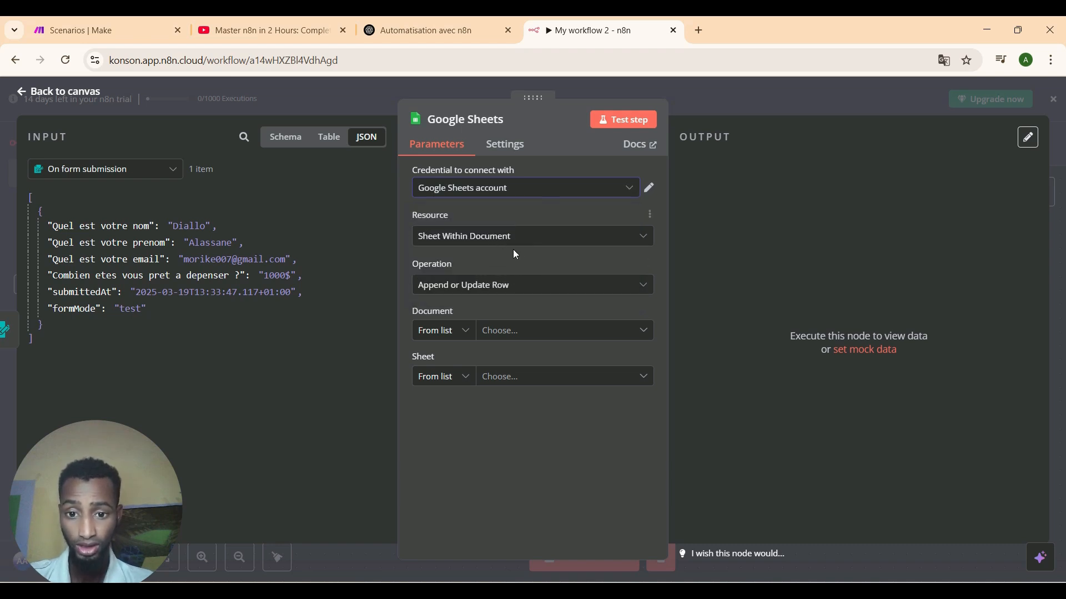
pyautogui.click(520, 331)
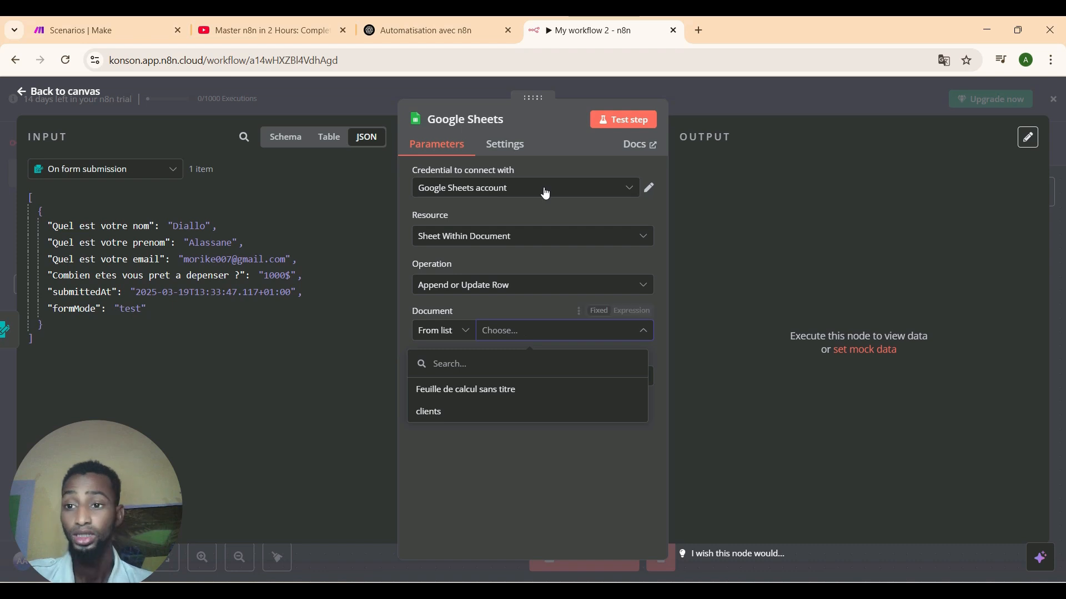
pyautogui.click(700, 28)
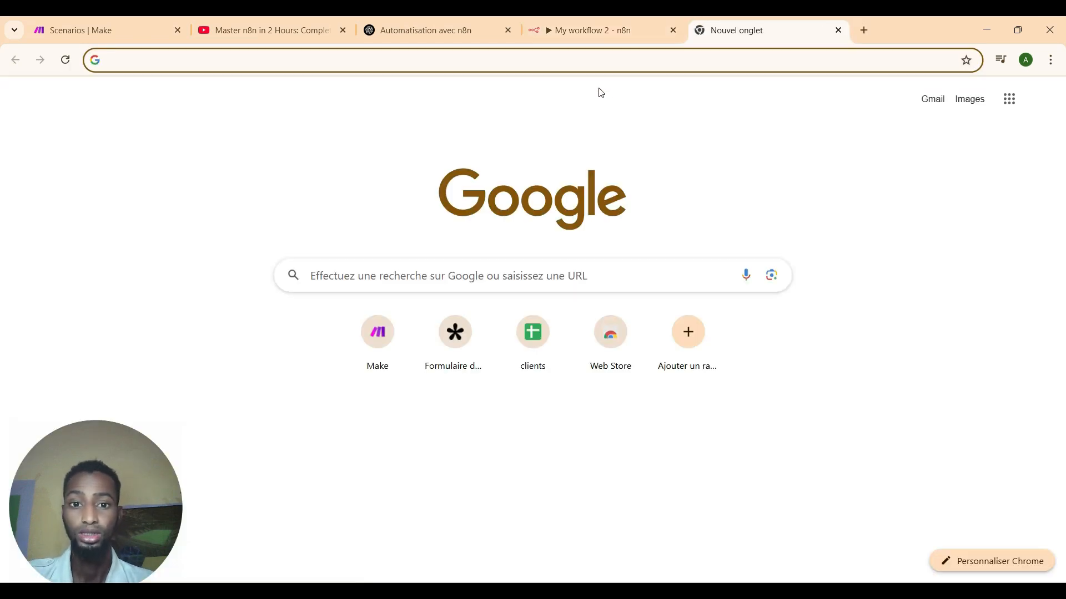
# Open the clients spreadsheet and clear its sample row and the Numero and Email headers.
pyautogui.click(551, 331)
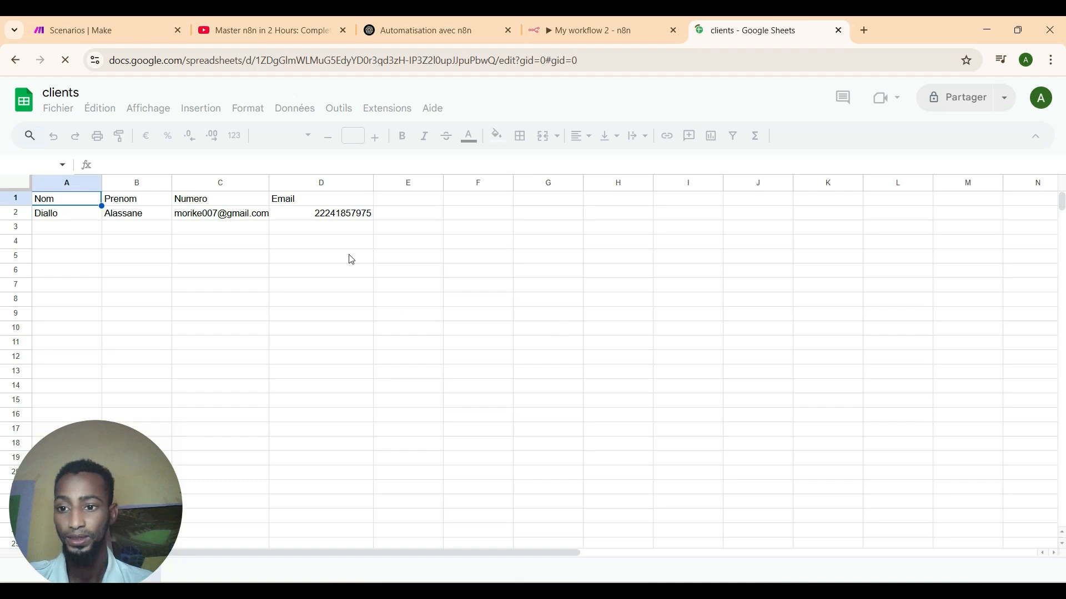
pyautogui.moveTo(365, 224); pyautogui.dragTo(43, 221)
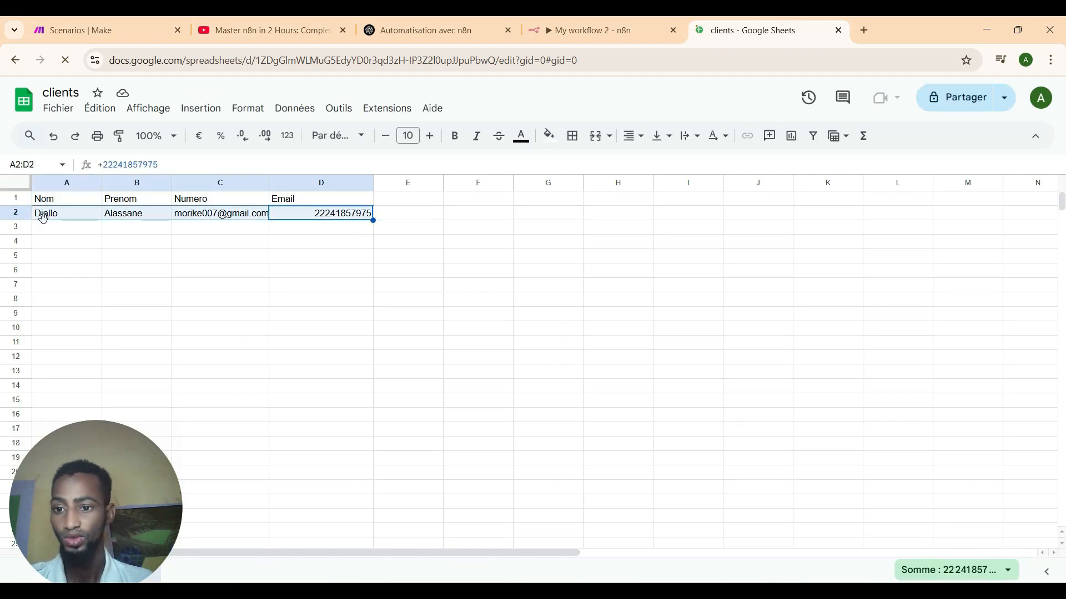
pyautogui.press('Delete')
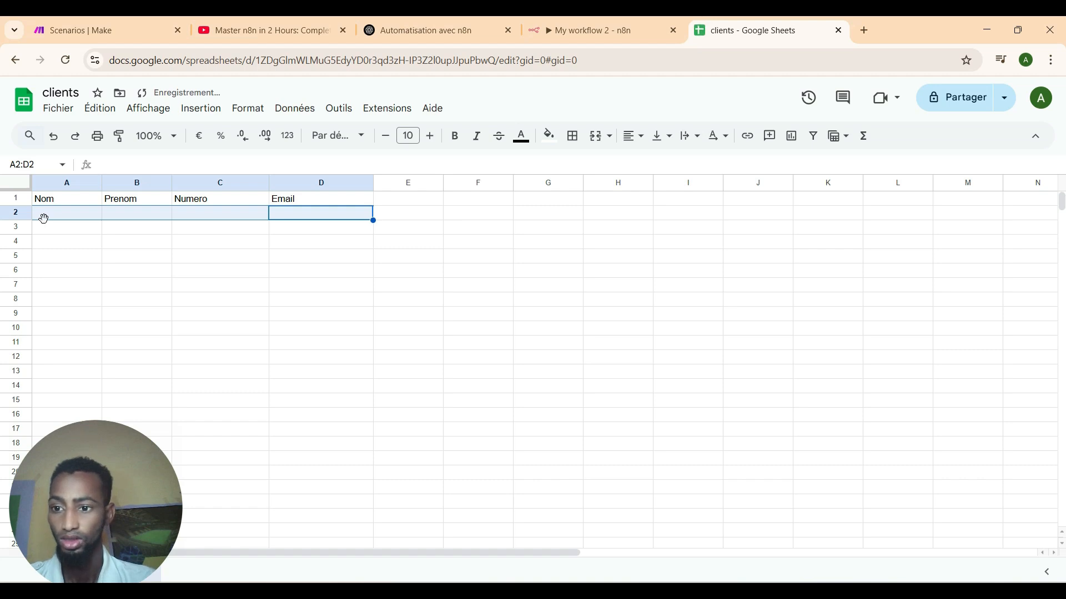
pyautogui.click(208, 205)
pyautogui.press('Delete')
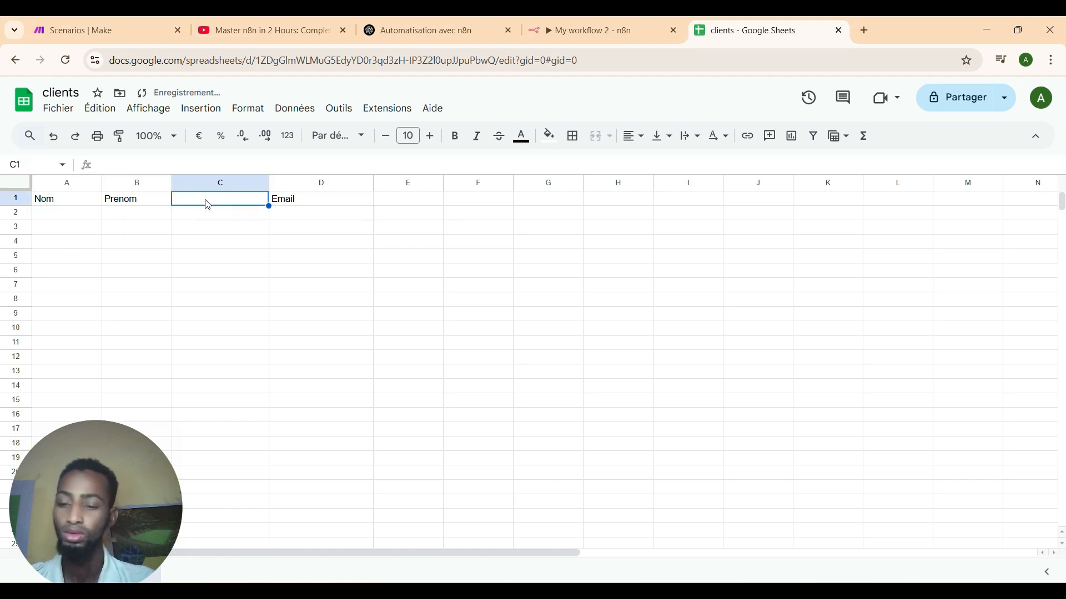
pyautogui.click(293, 202)
pyautogui.press('Delete')
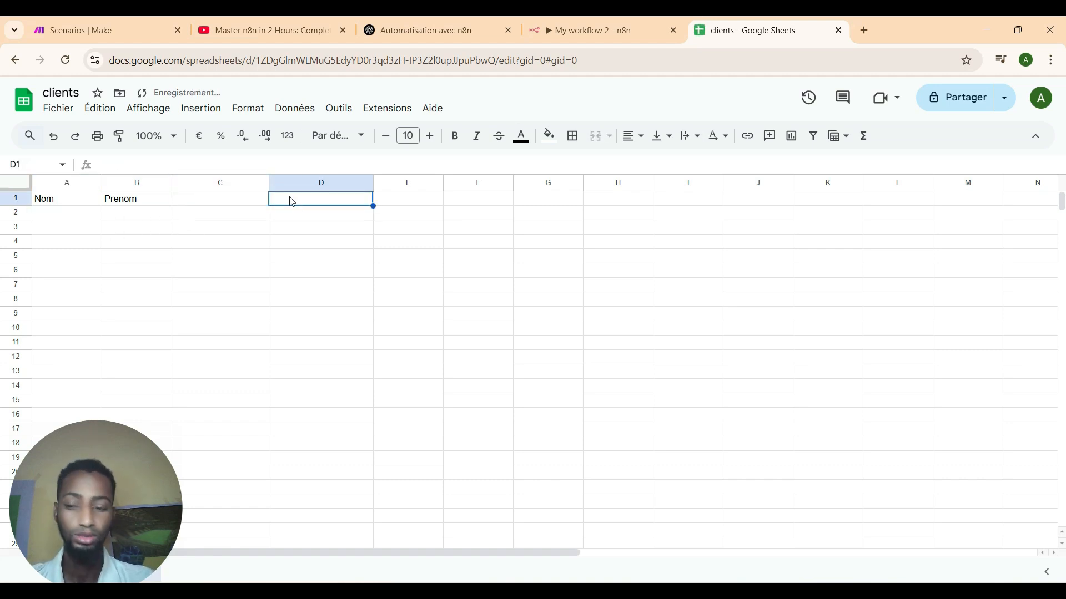
# Enter the new headers 'email' in C1 and 'montant a depenser' in D1.
pyautogui.click(243, 203)
pyautogui.write('em')
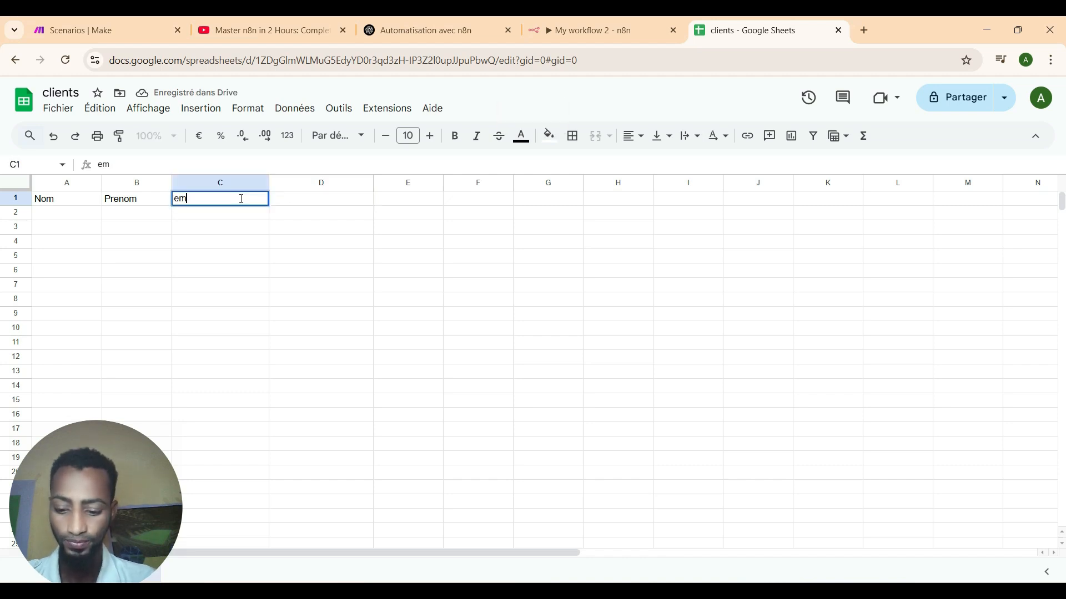
pyautogui.write('ail')
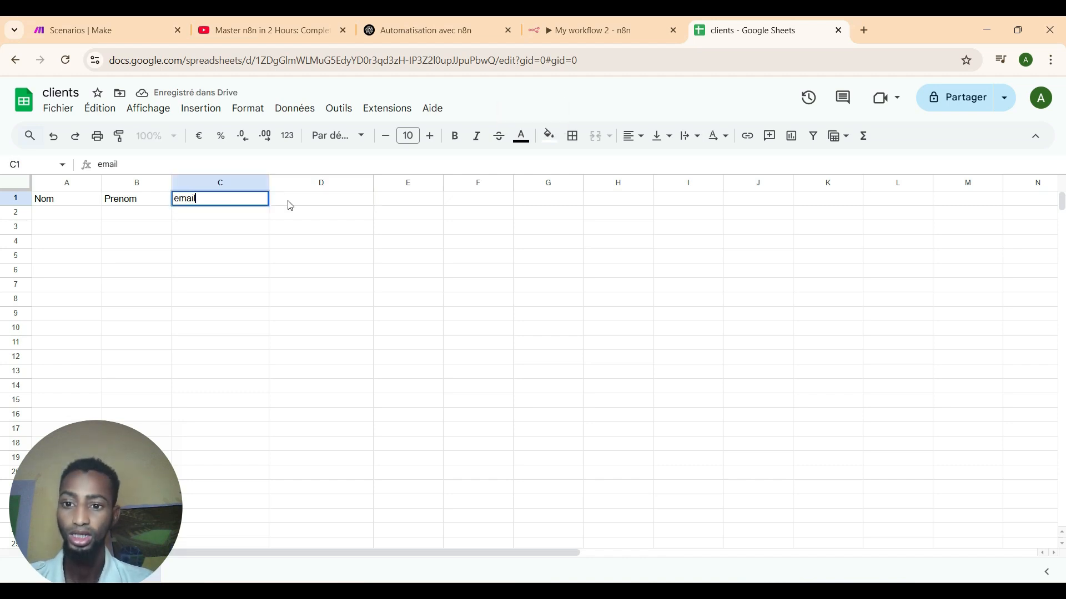
pyautogui.doubleClick(289, 201)
pyautogui.write('mo')
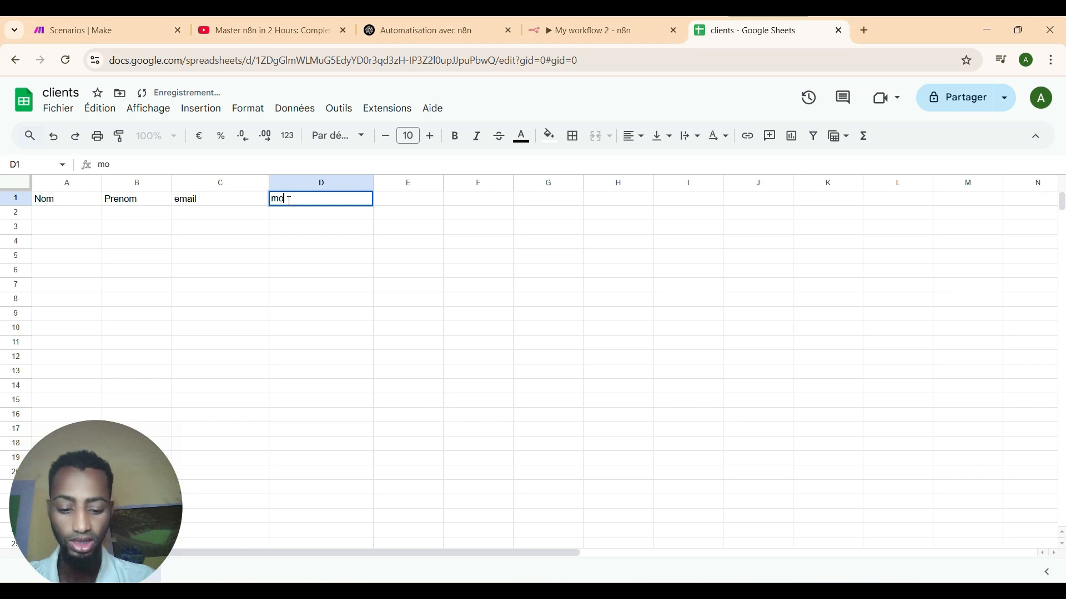
pyautogui.write('ntant')
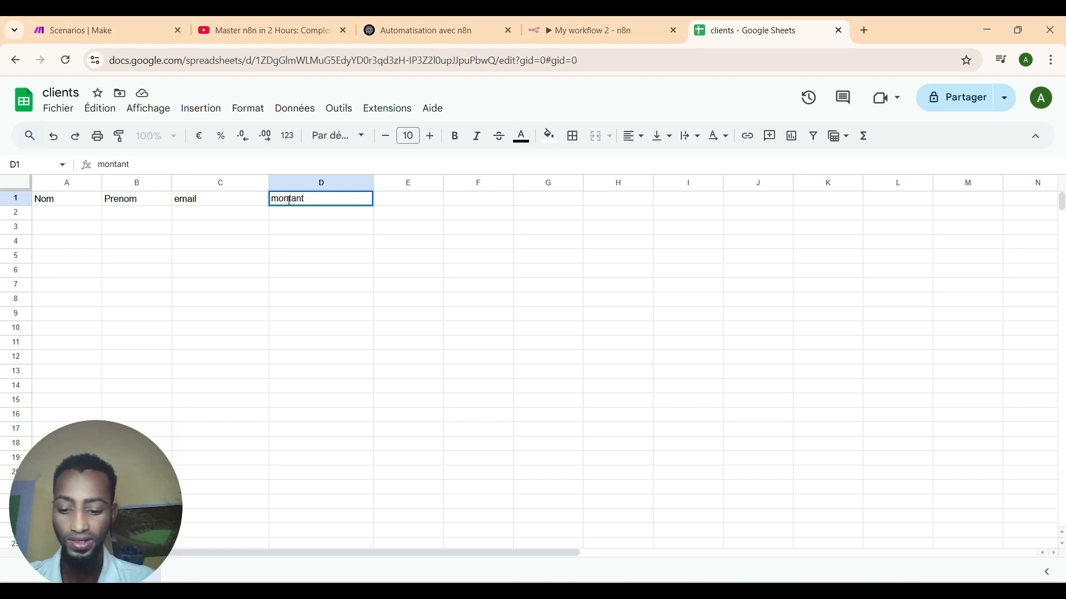
pyautogui.write(' a depen')
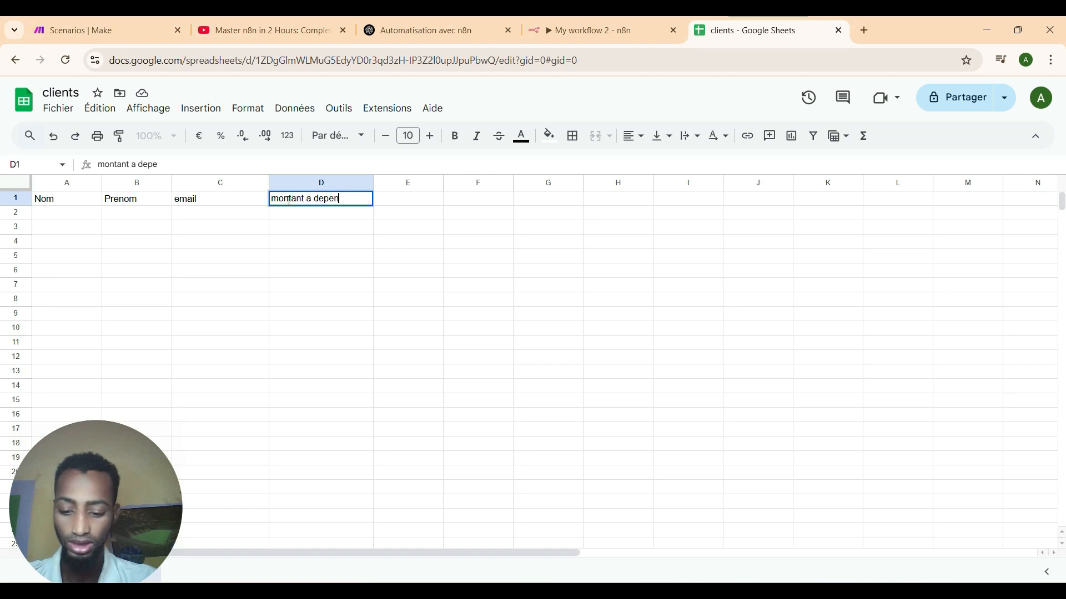
pyautogui.write('ser')
pyautogui.press('Return')
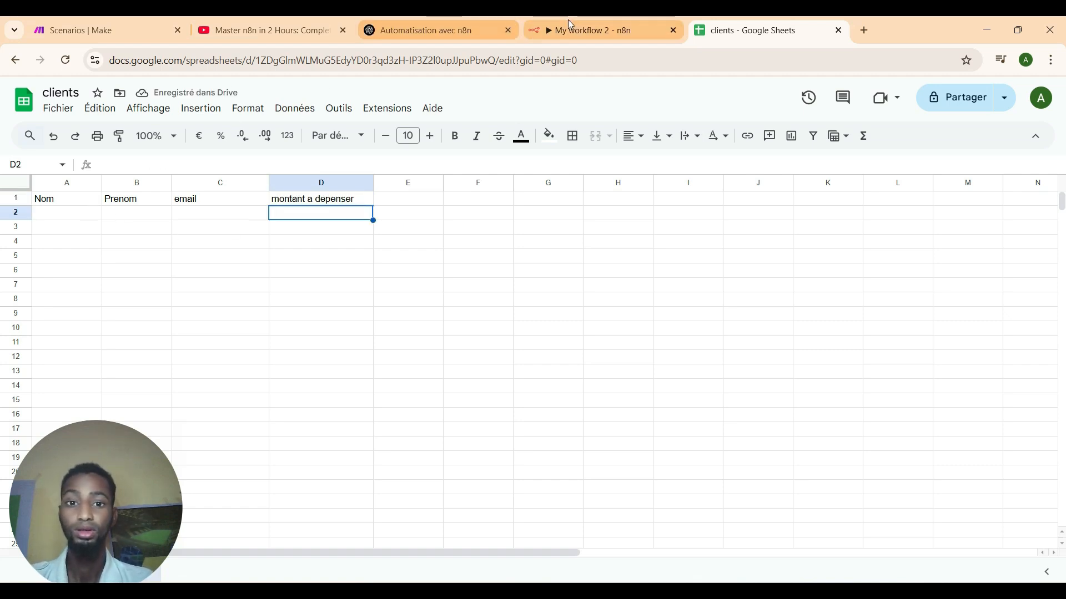
# Target the clients document's 'Feuille 1' sheet in the Google Sheets node and reveal its column values.
pyautogui.click(600, 27)
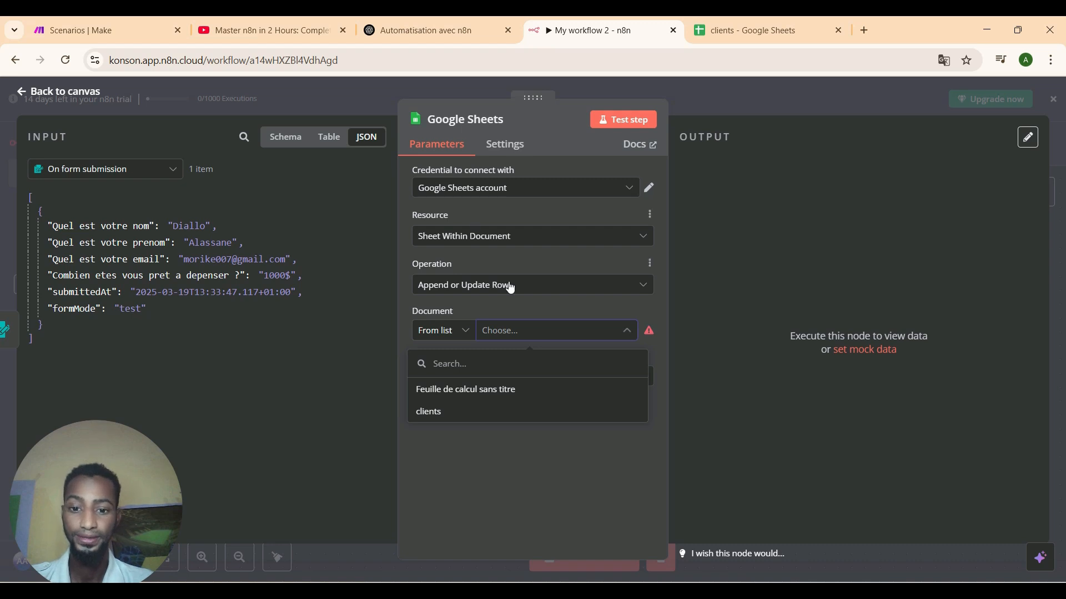
pyautogui.click(485, 412)
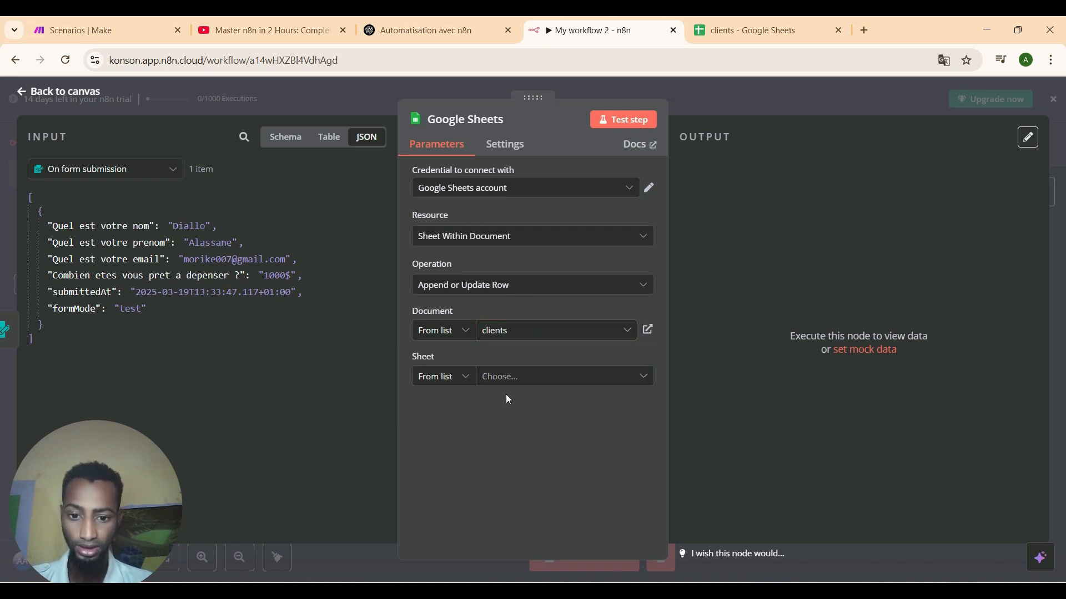
pyautogui.click(517, 381)
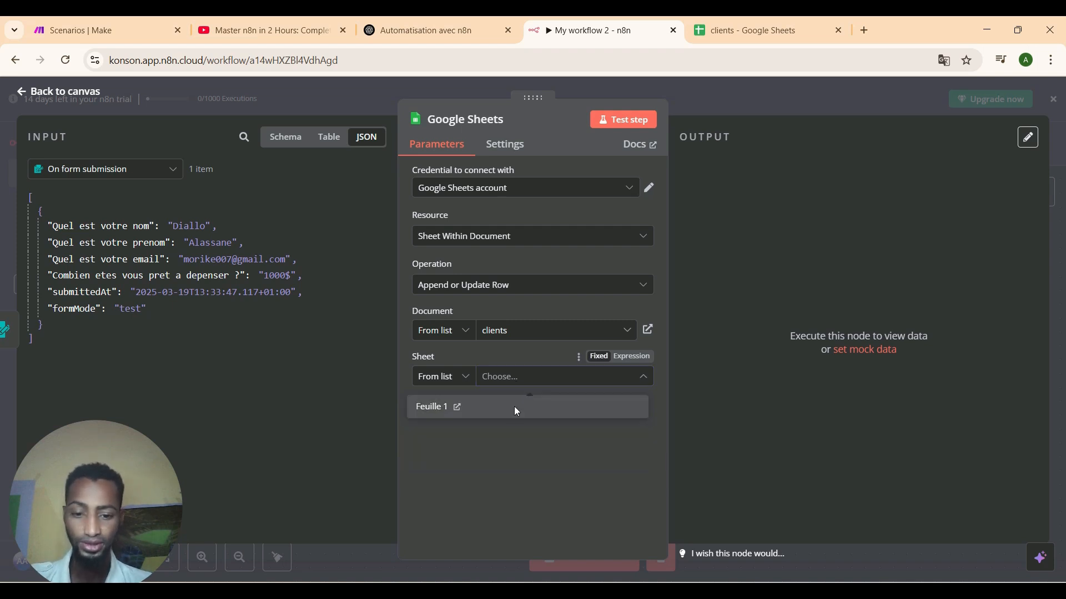
pyautogui.click(514, 406)
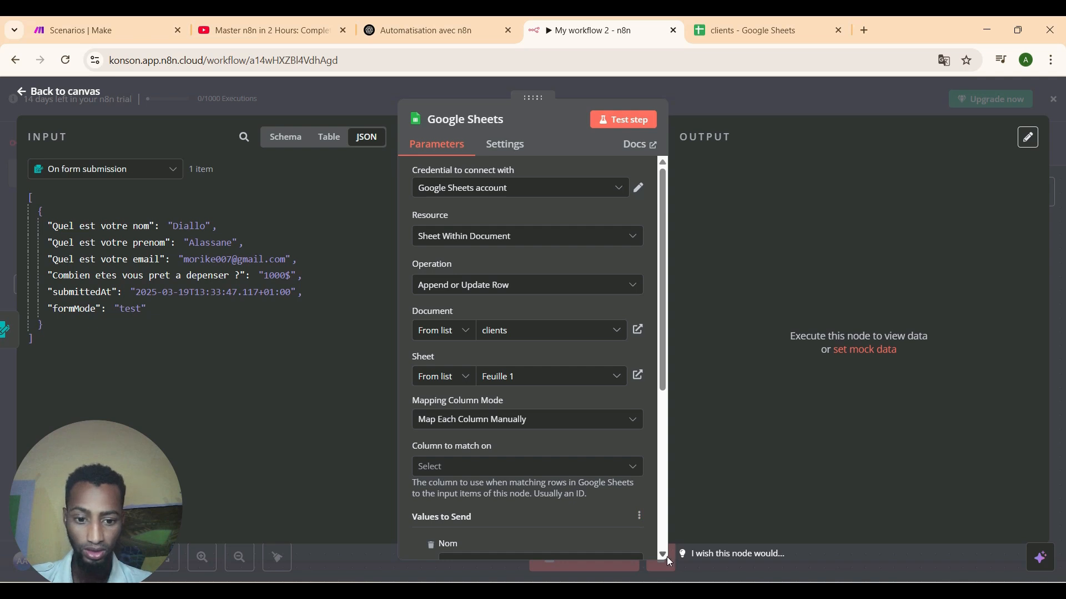
pyautogui.scroll(-4, 662, 557)
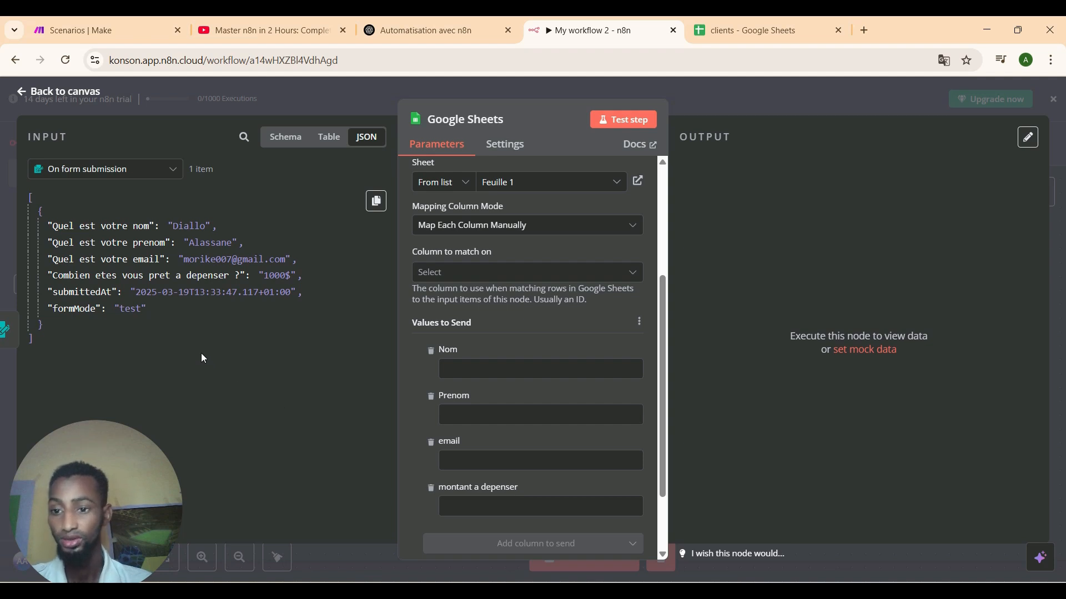
# Map the form's name, first name, email and spending answers onto Nom, Prenom, email and montant a depenser.
pyautogui.click(290, 148)
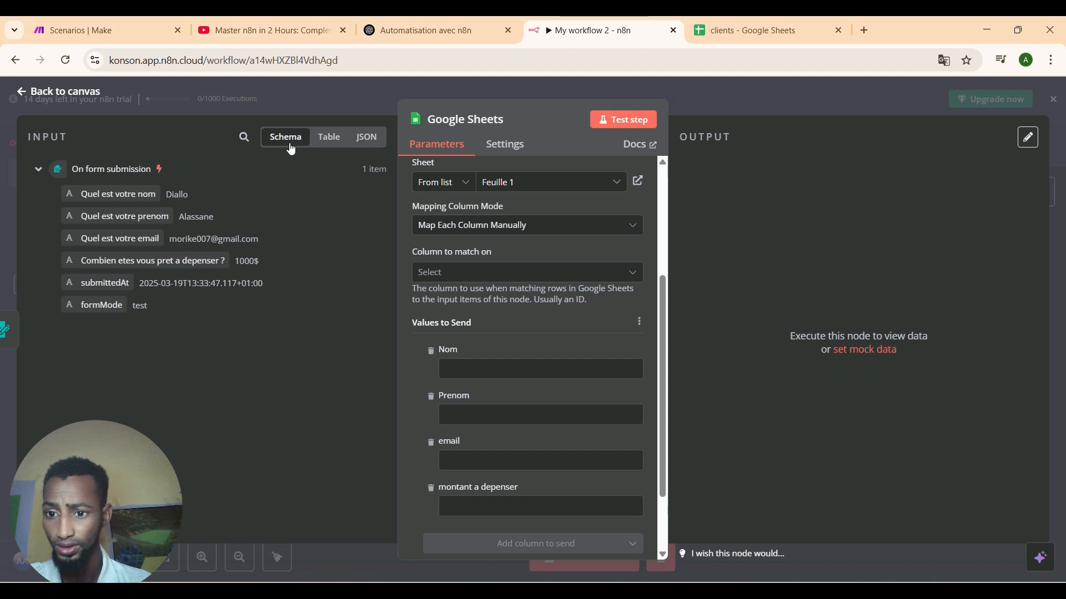
pyautogui.tripleClick(241, 218)
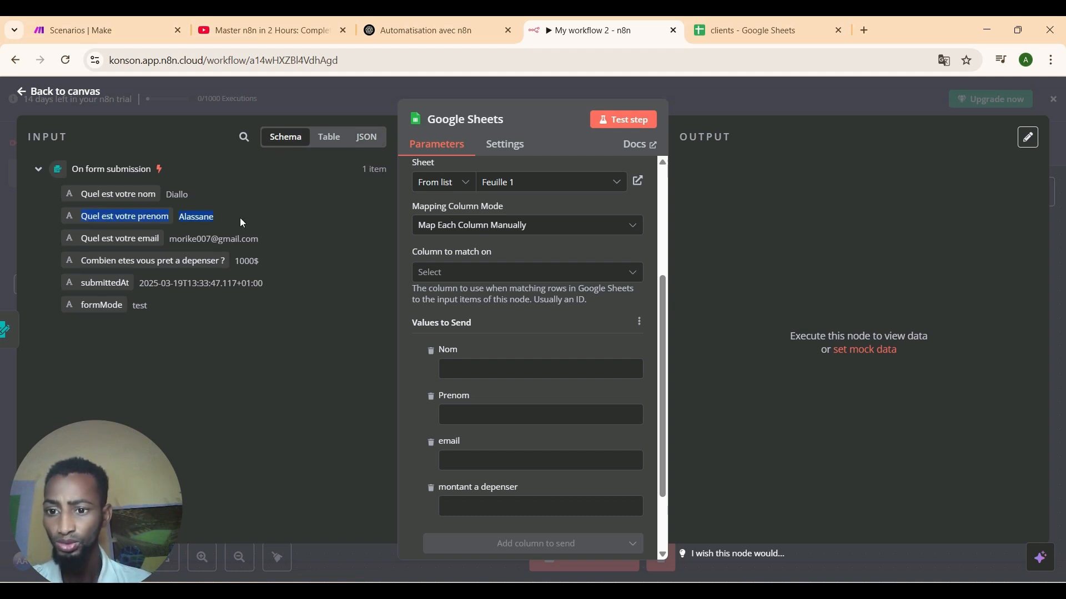
pyautogui.click(145, 194)
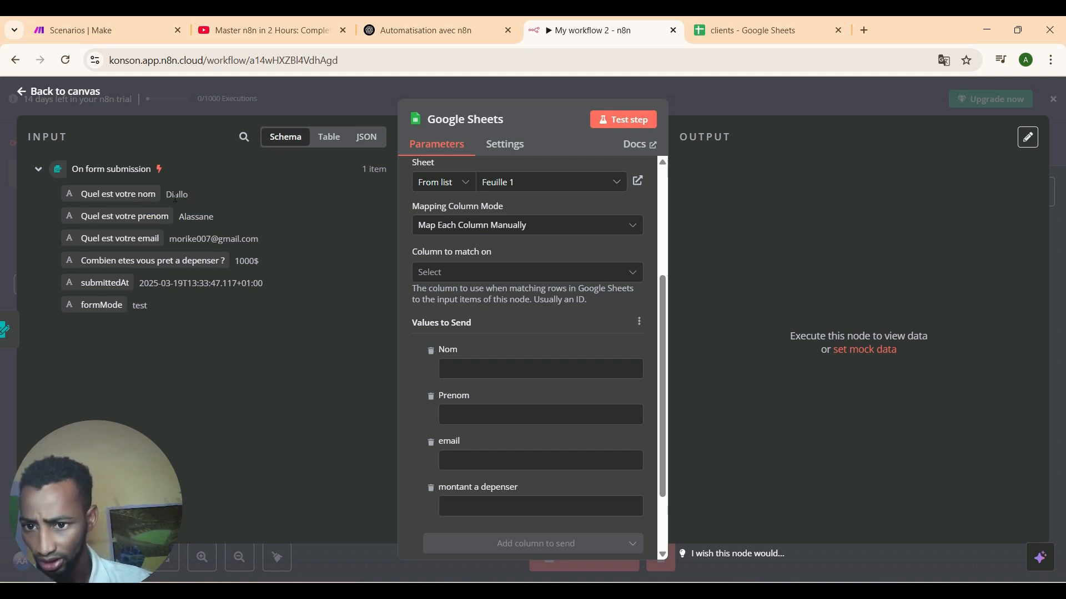
pyautogui.moveTo(145, 194); pyautogui.dragTo(475, 373)
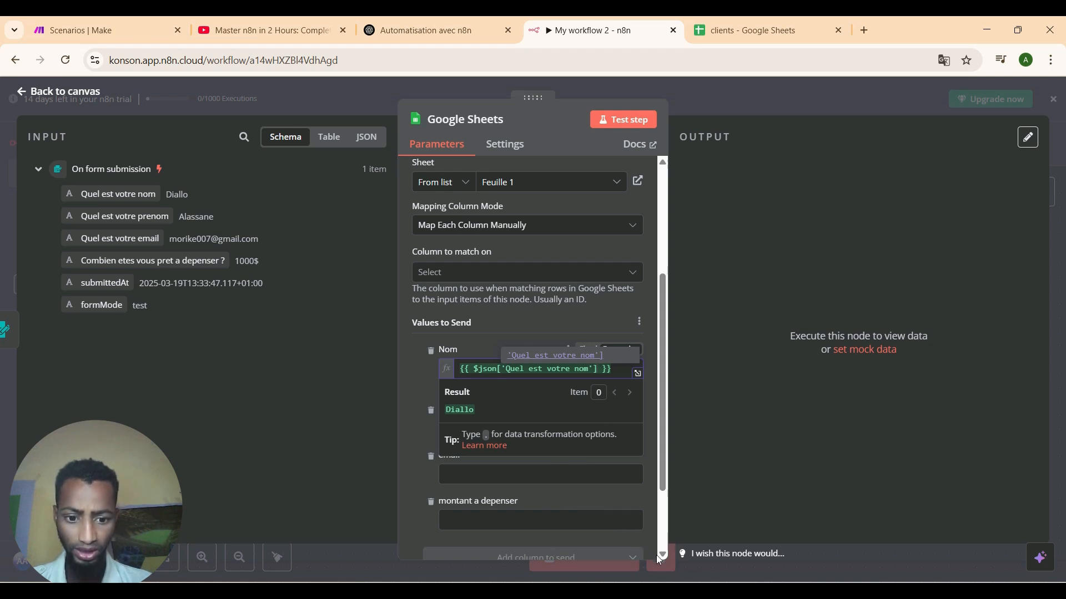
pyautogui.scroll(-1, 661, 554)
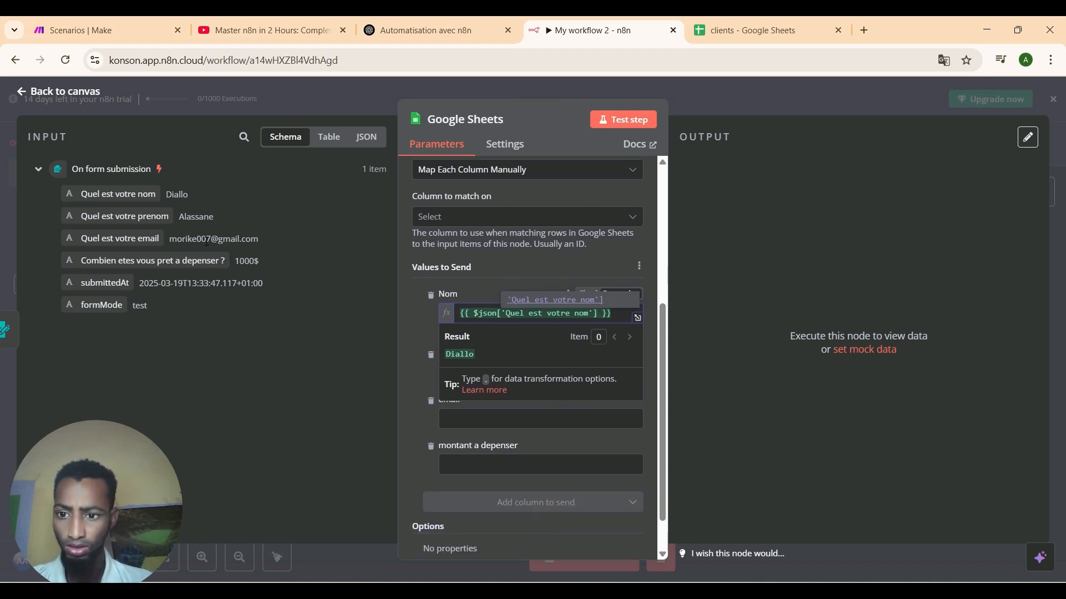
pyautogui.moveTo(159, 215); pyautogui.dragTo(514, 381)
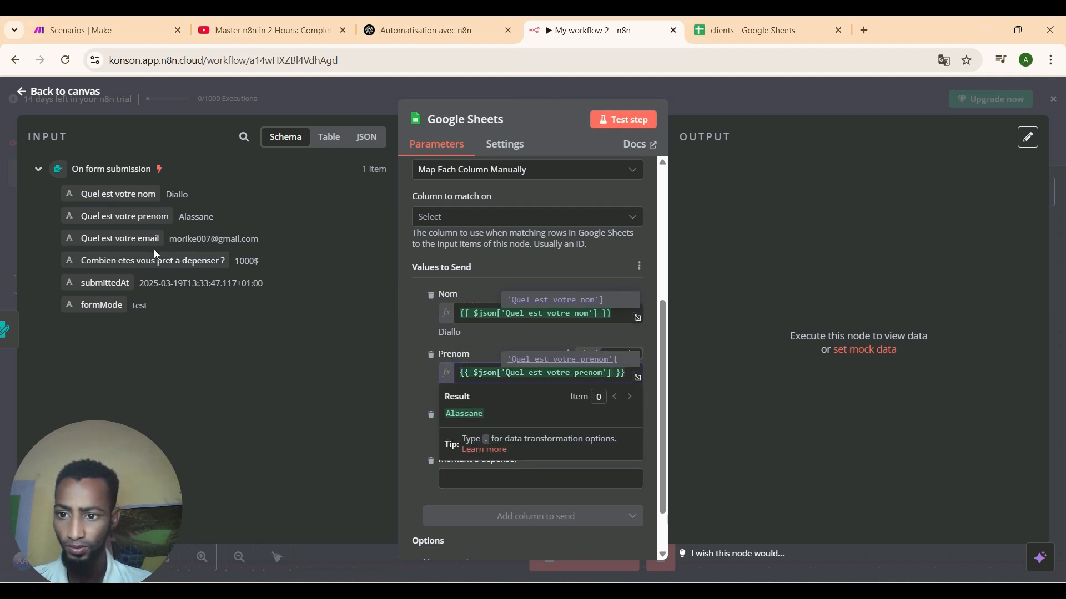
pyautogui.moveTo(125, 239); pyautogui.dragTo(517, 443)
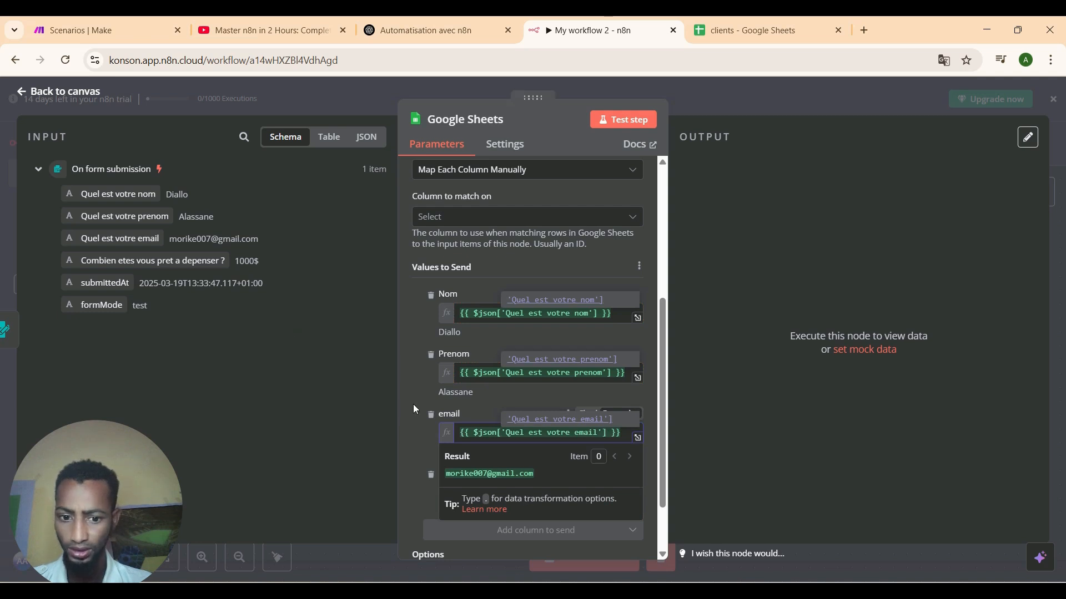
pyautogui.moveTo(156, 258); pyautogui.dragTo(525, 500)
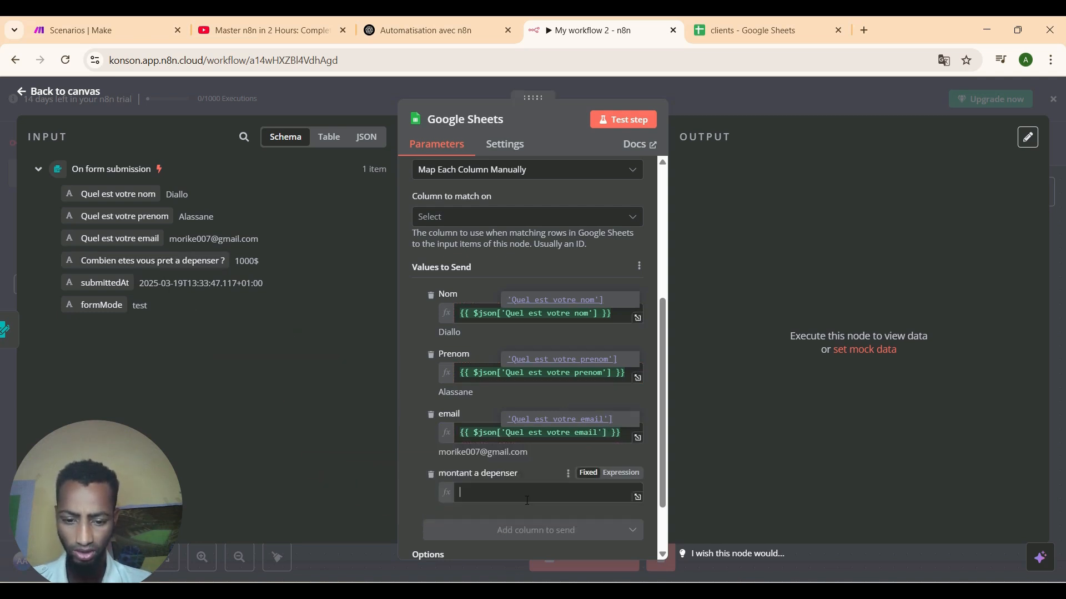
pyautogui.scroll(-4, 663, 556)
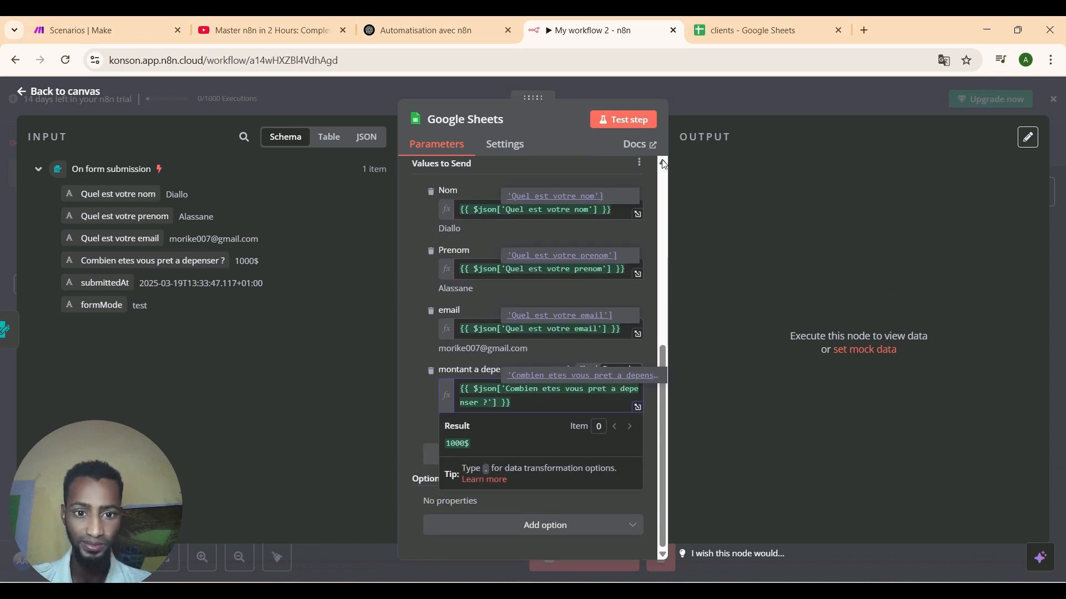
pyautogui.scroll(2, 657, 166)
pyautogui.press('Escape')
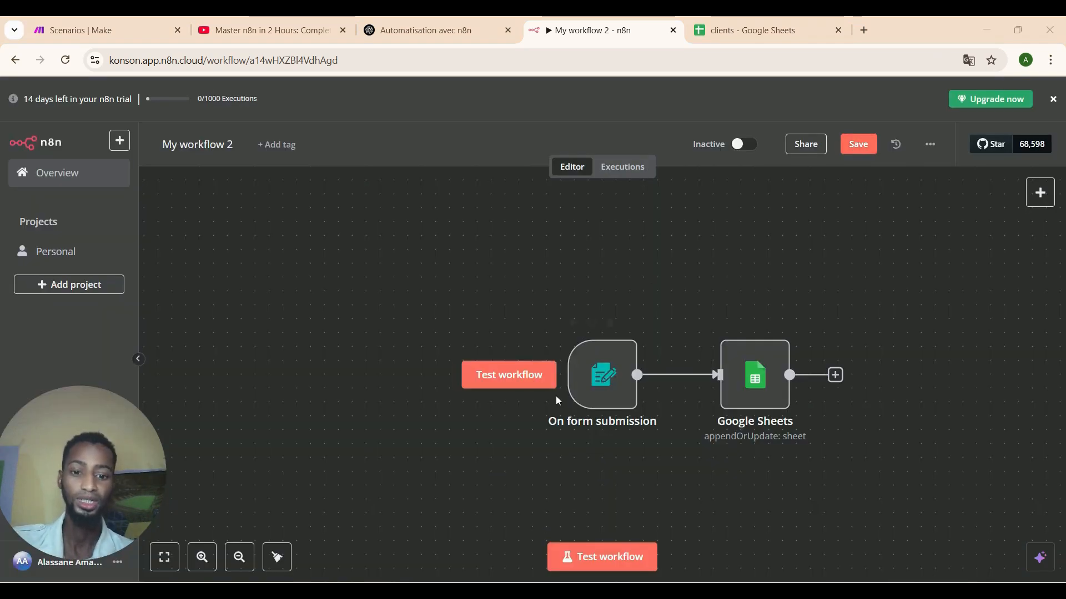
# Run a test and submit the form with a sample client's name, first name, email and a 500$ amount.
pyautogui.moveTo(542, 431)
pyautogui.click(497, 387)
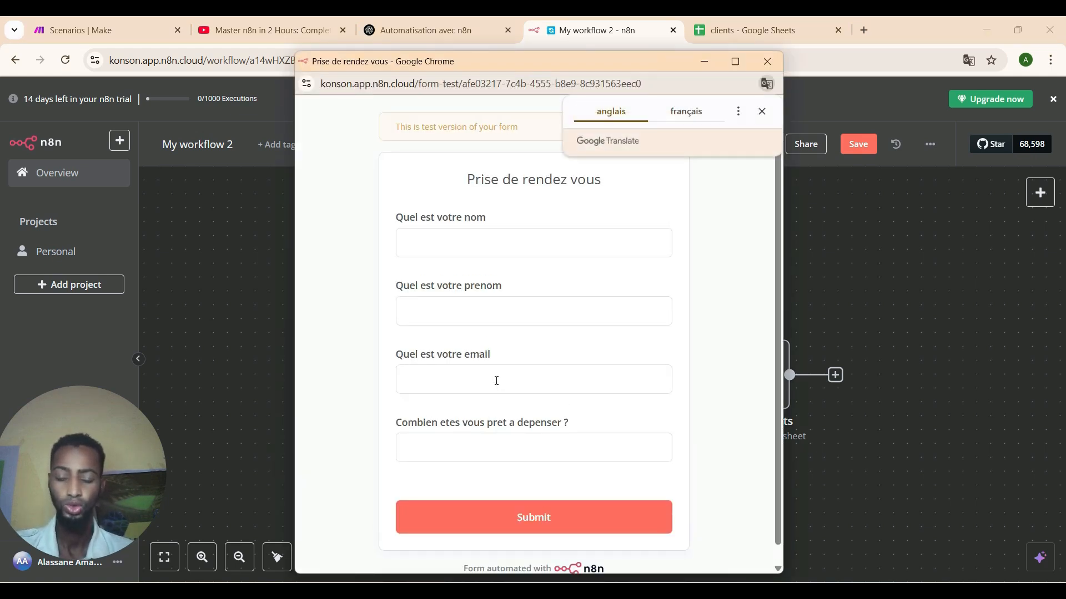
pyautogui.click(509, 240)
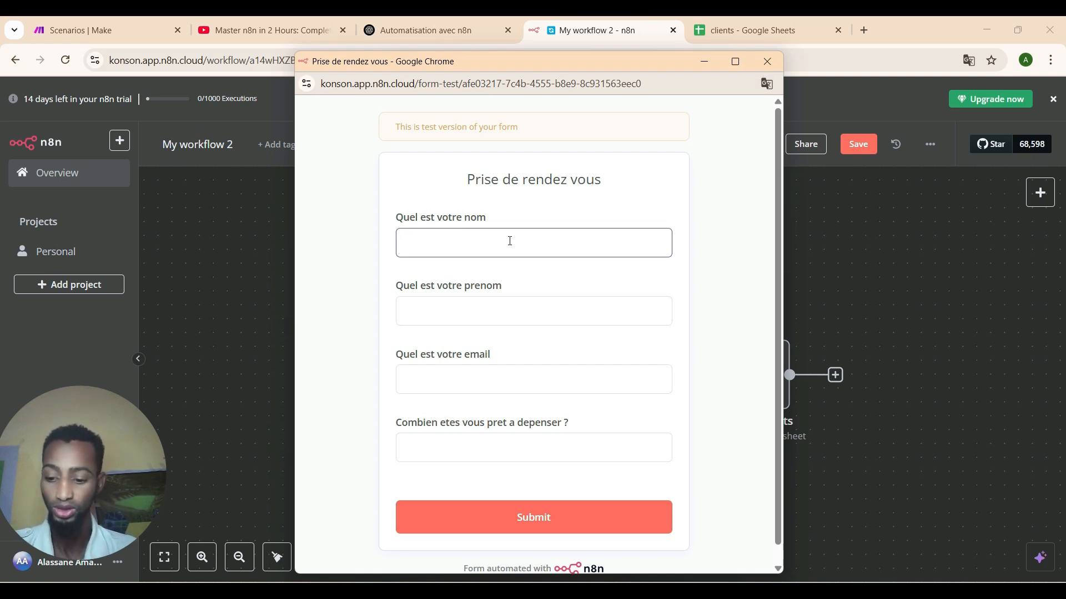
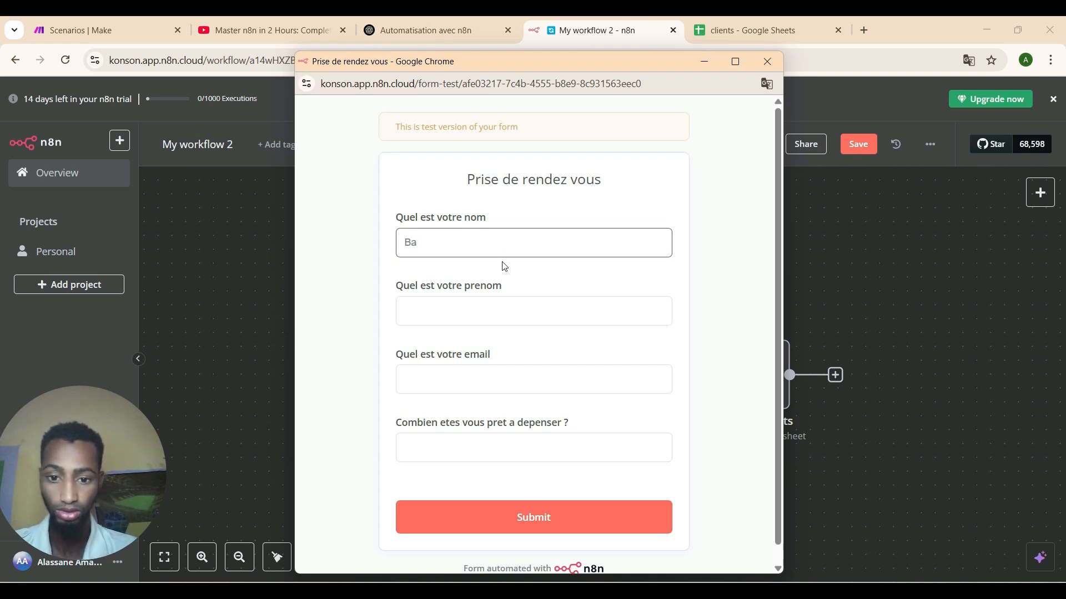
pyautogui.click(494, 309)
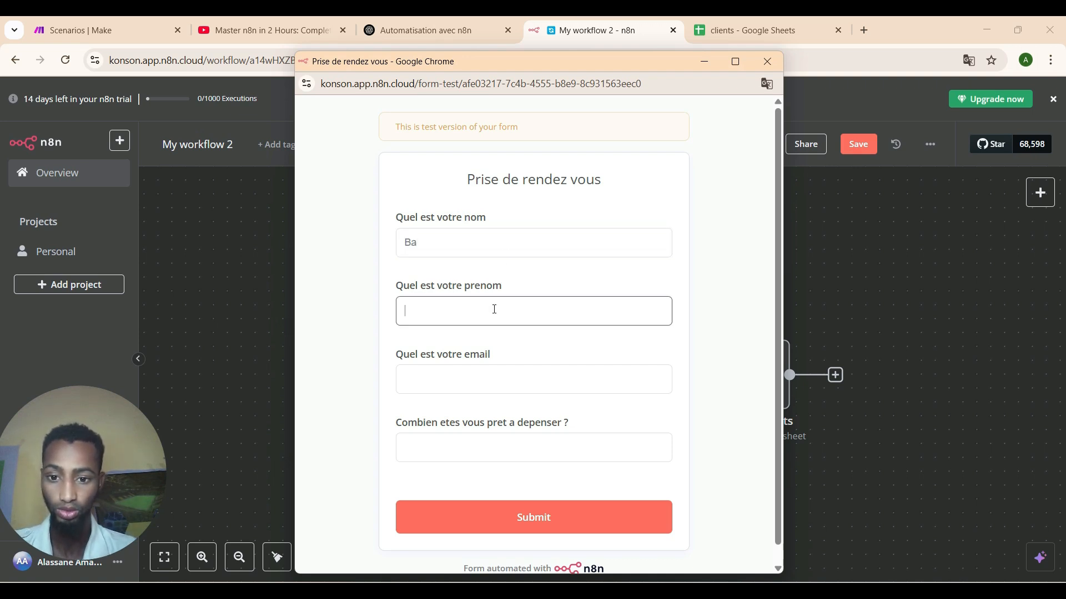
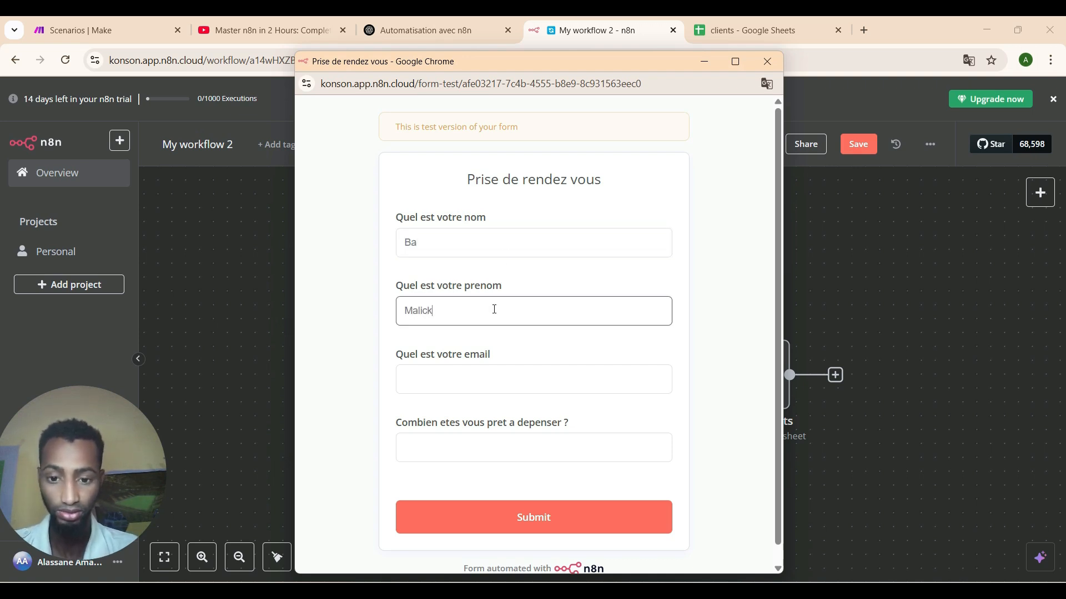
pyautogui.click(495, 369)
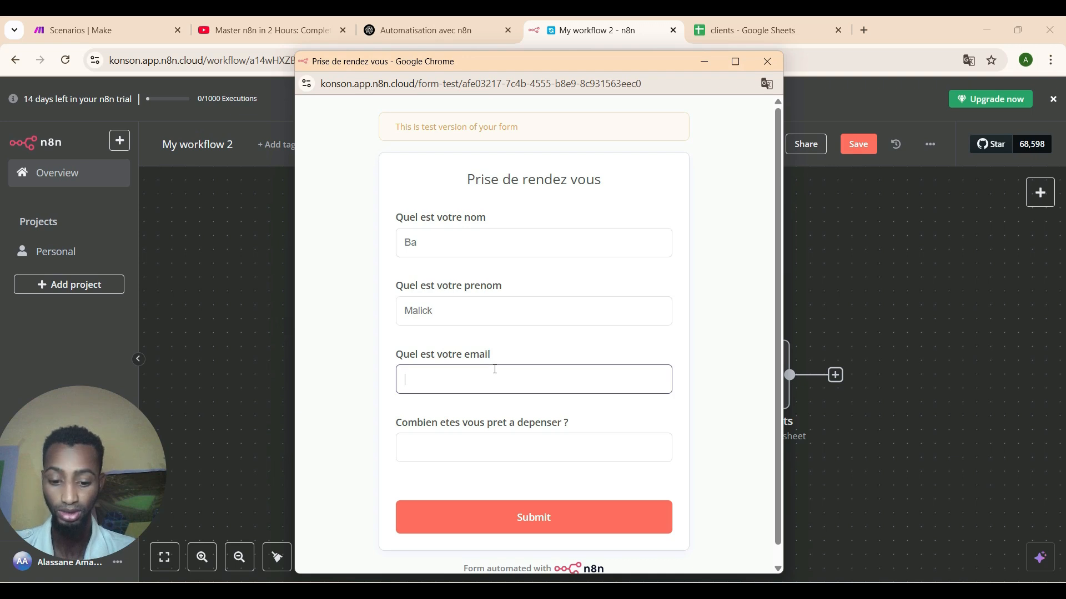
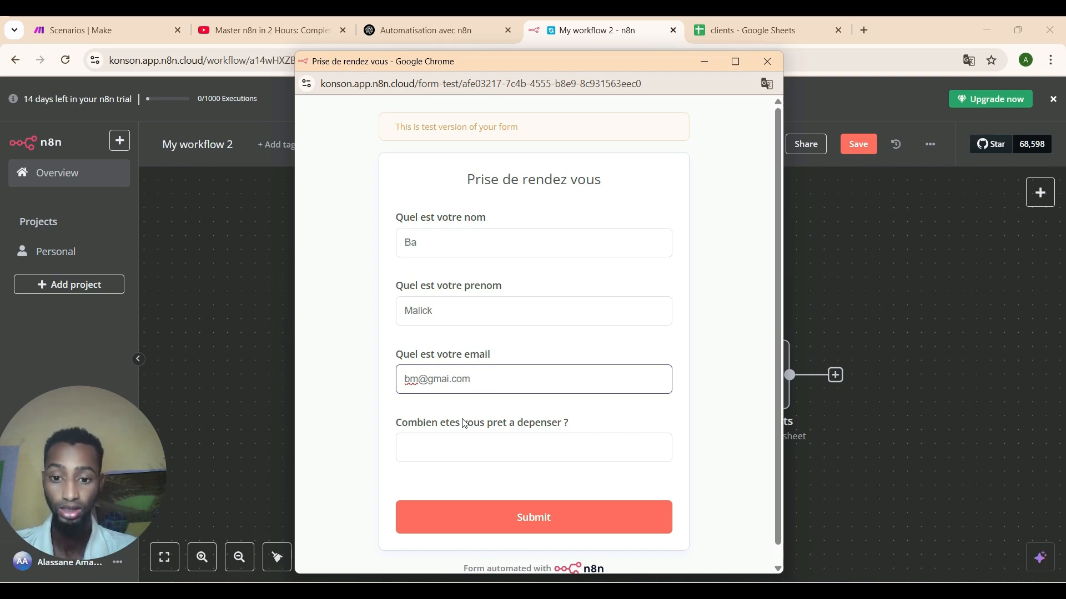
pyautogui.click(441, 441)
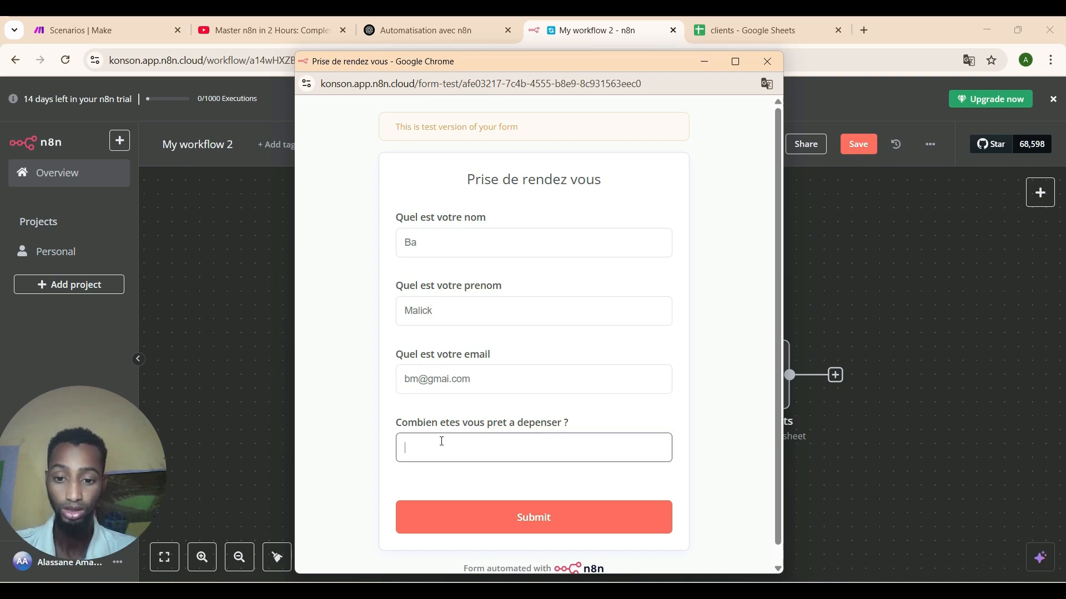
pyautogui.write('500$')
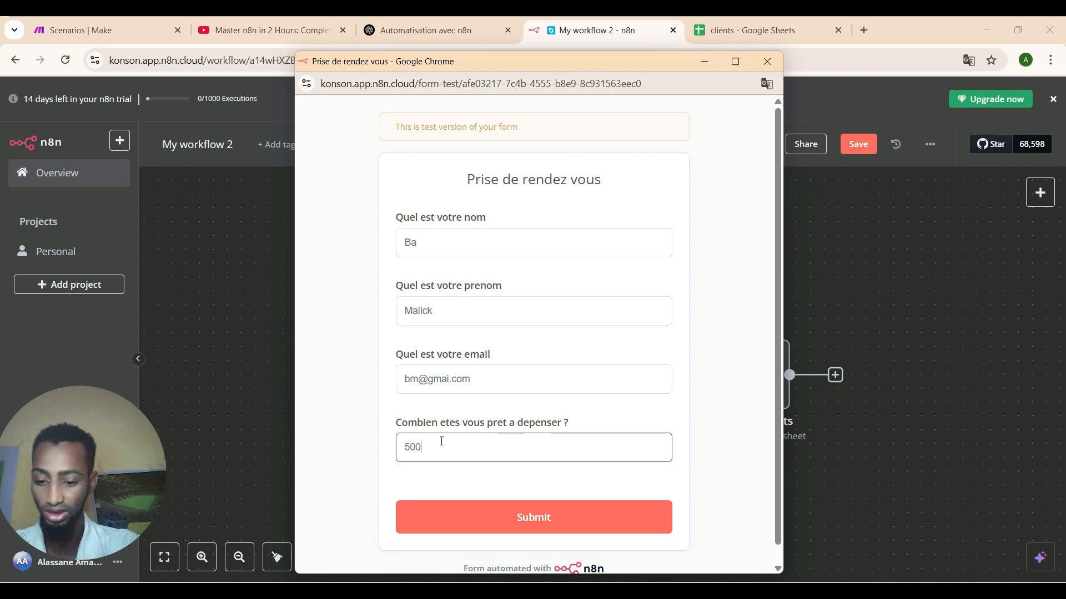
pyautogui.click(447, 521)
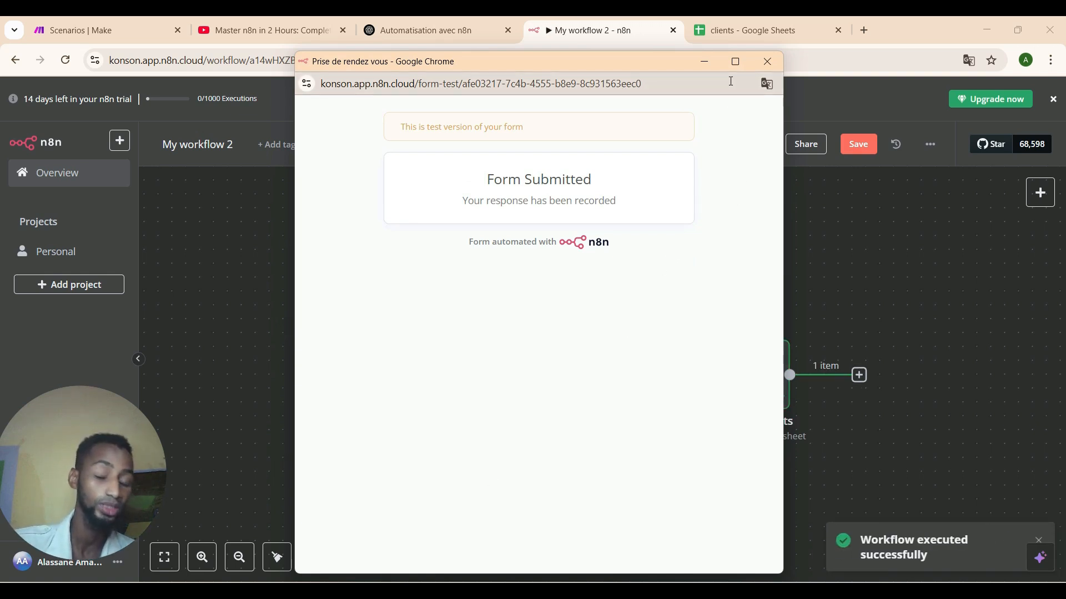
# Check the new client in row 3 of the clients sheet, then return to the n8n workflow.
pyautogui.click(779, 24)
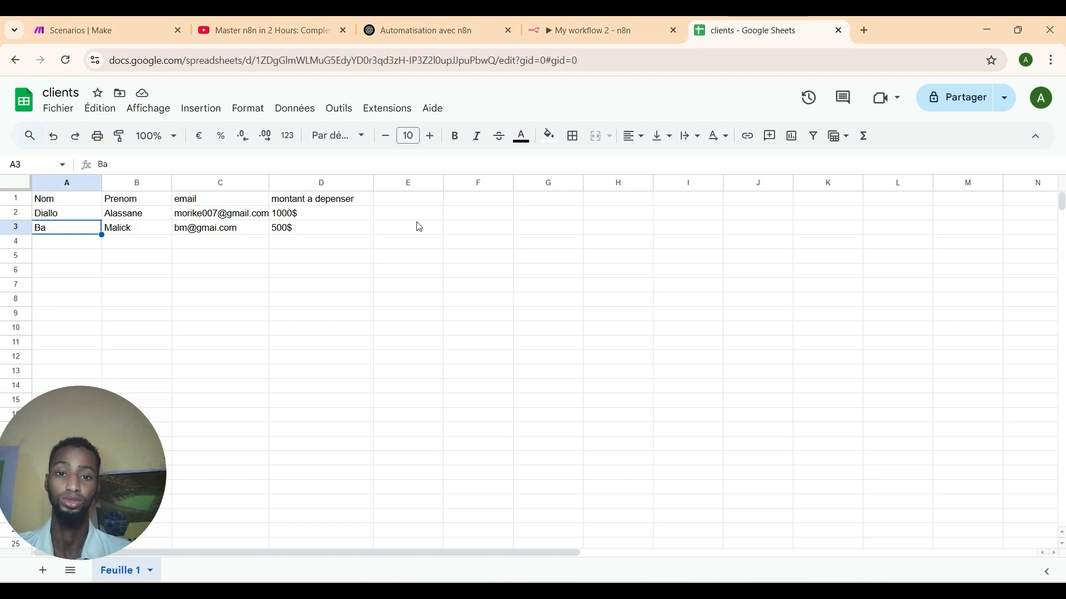
pyautogui.click(547, 30)
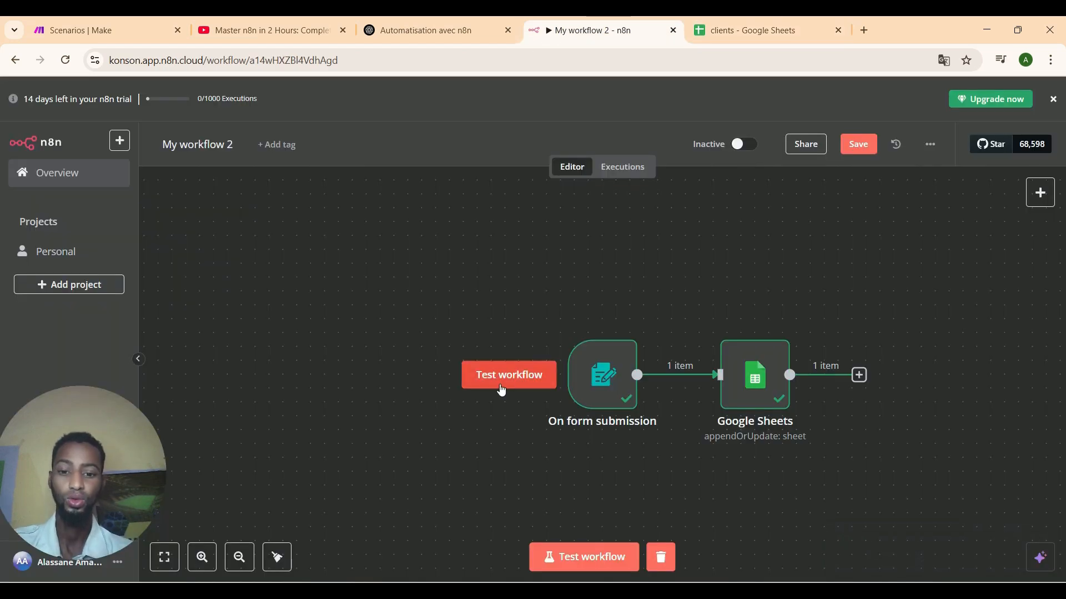
# Run another test, submitting the form with a client's name, first name, email and a 1000 amount.
pyautogui.click(501, 387)
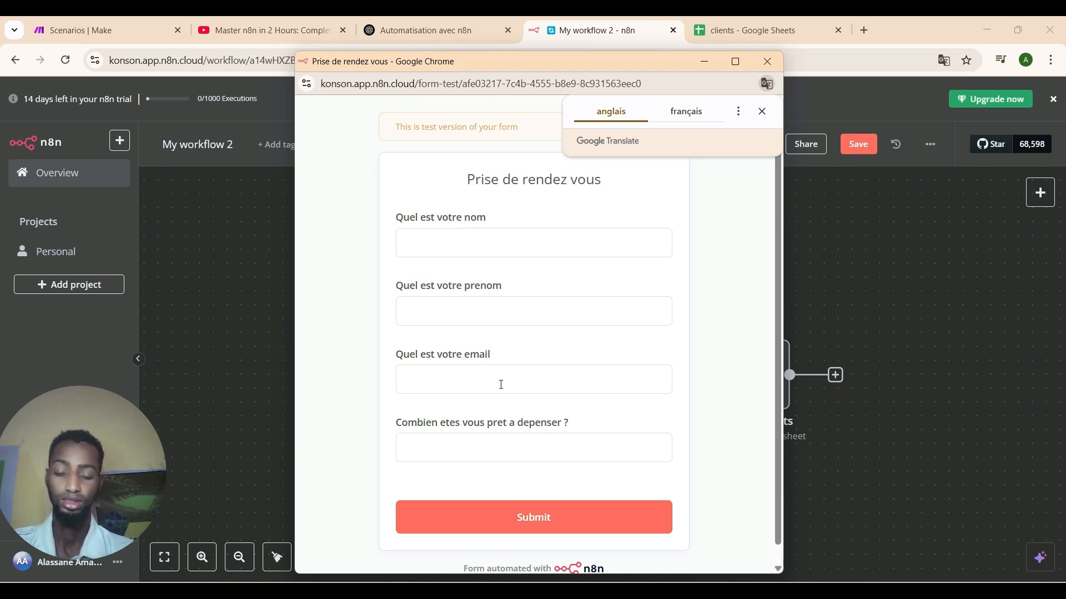
pyautogui.click(486, 243)
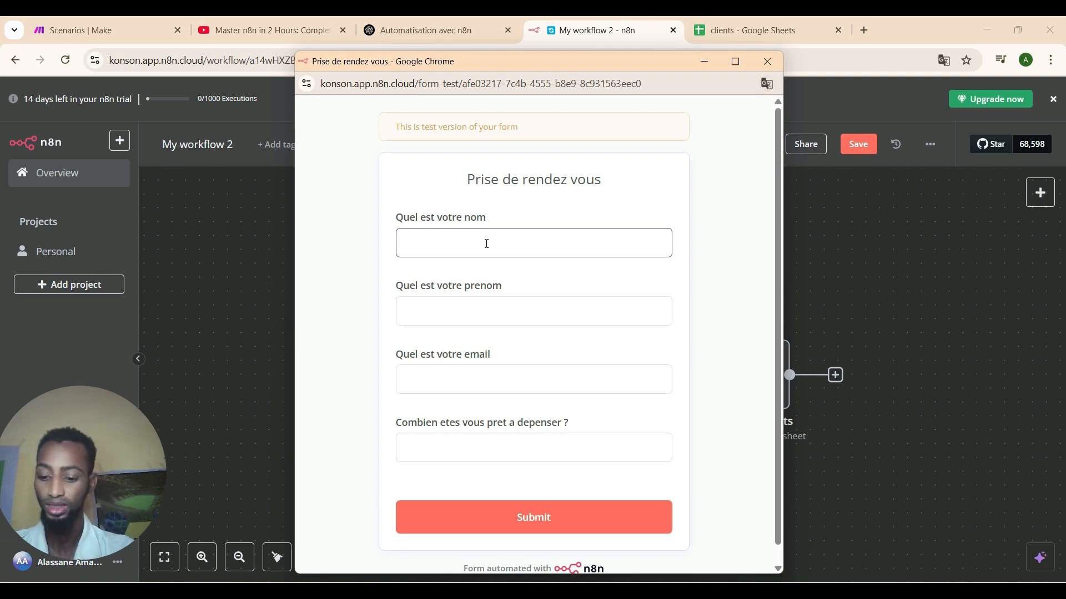
pyautogui.write('A')
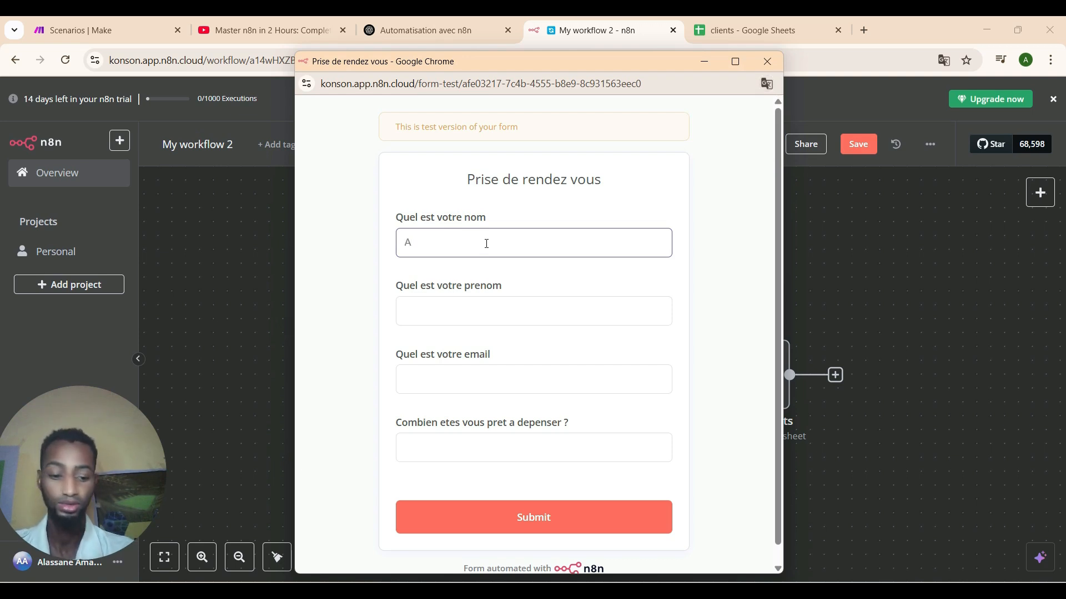
pyautogui.press('BackSpace')
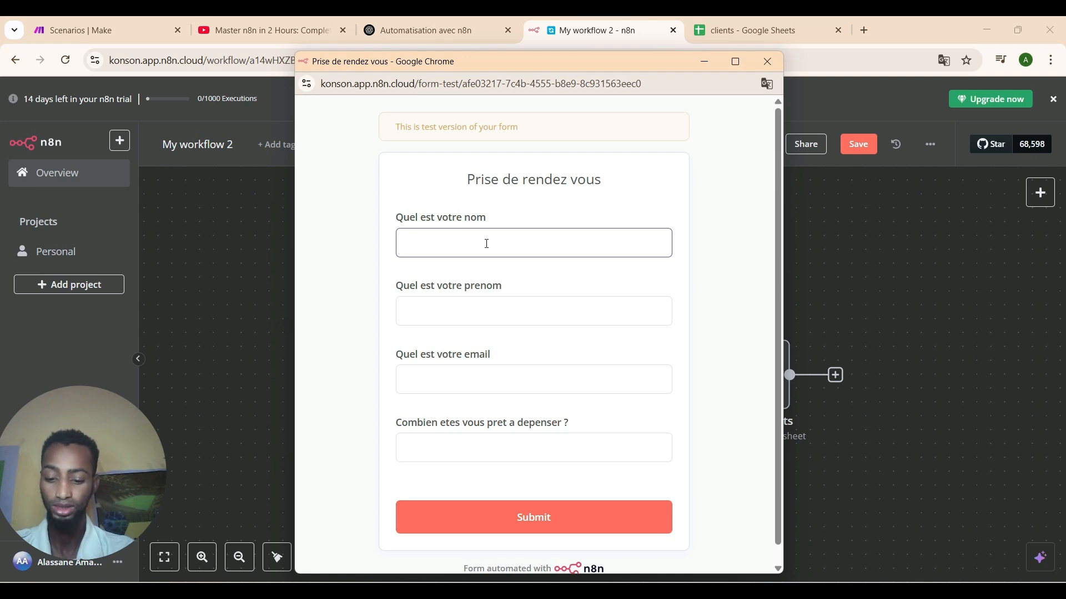
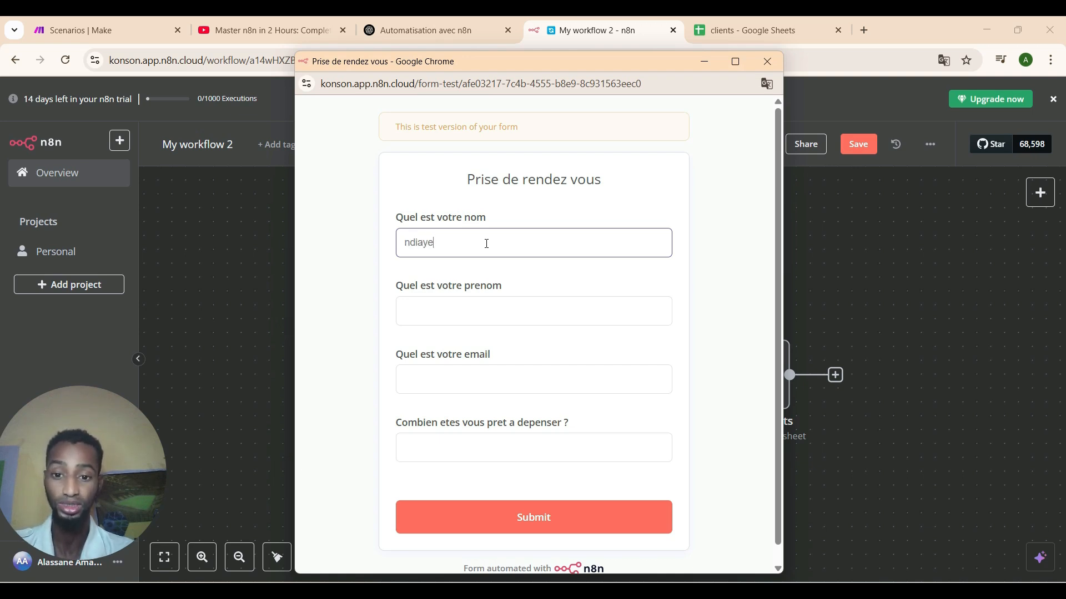
pyautogui.click(482, 305)
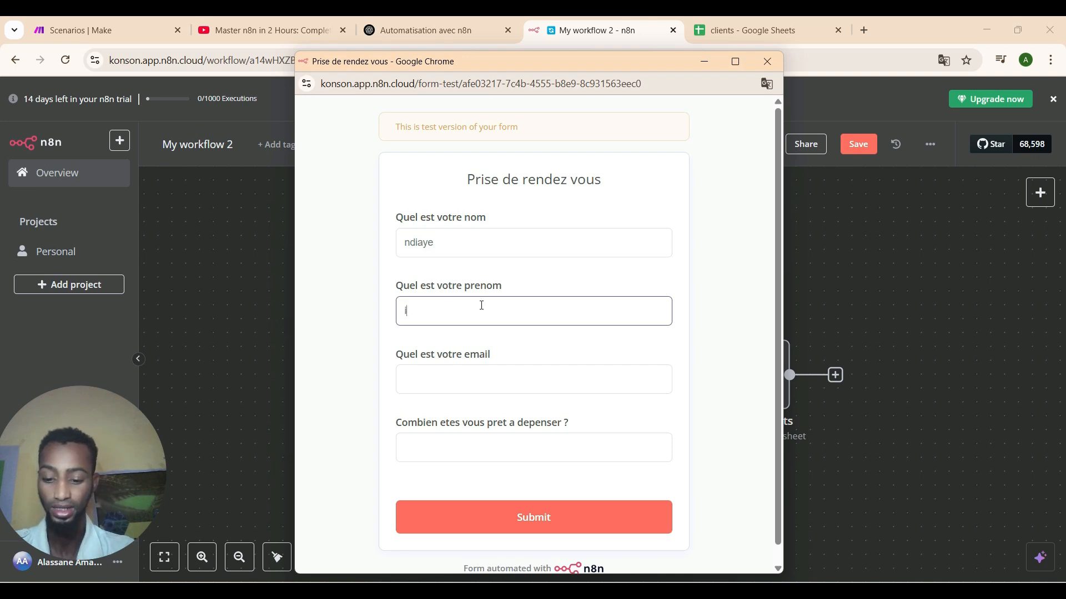
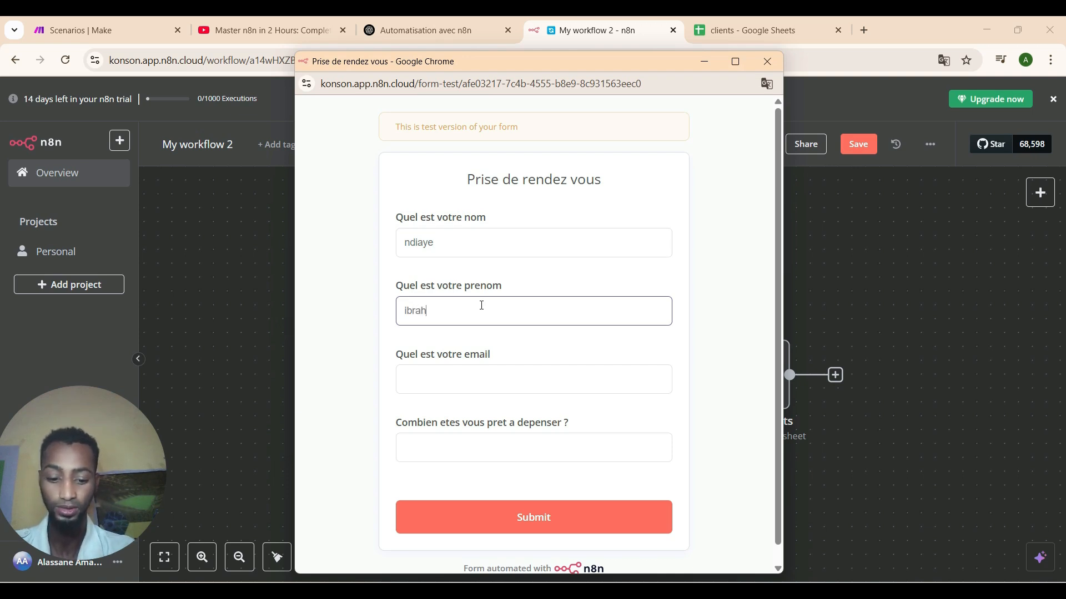
pyautogui.click(481, 369)
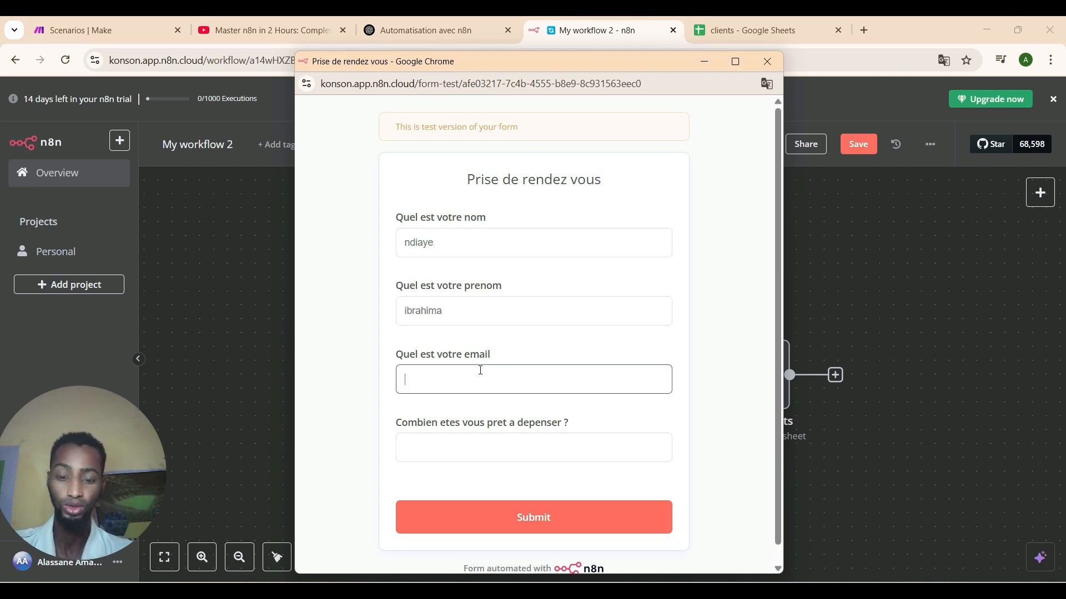
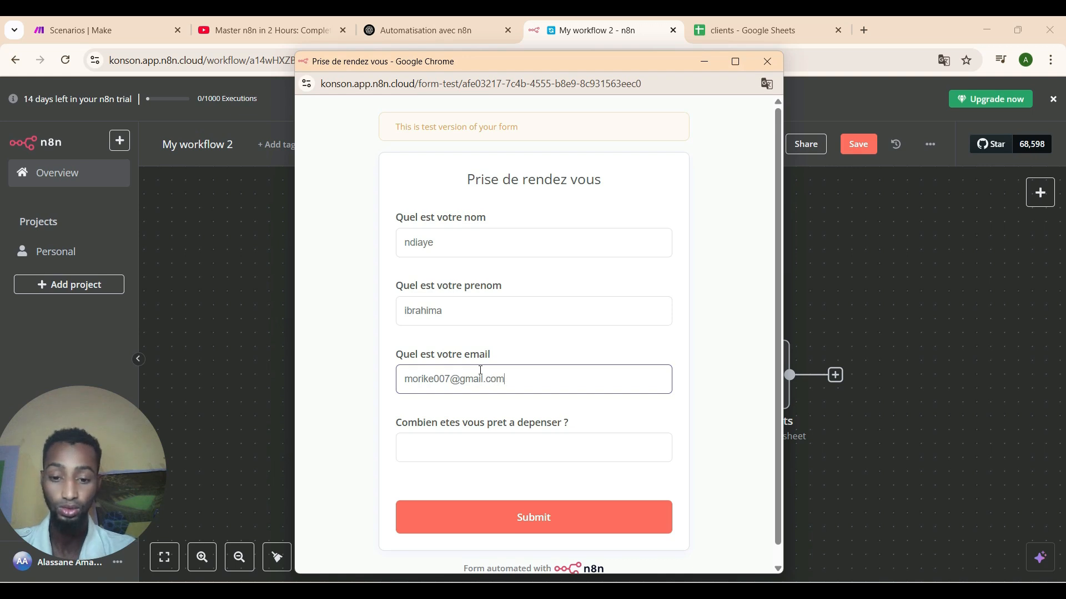
pyautogui.click(474, 456)
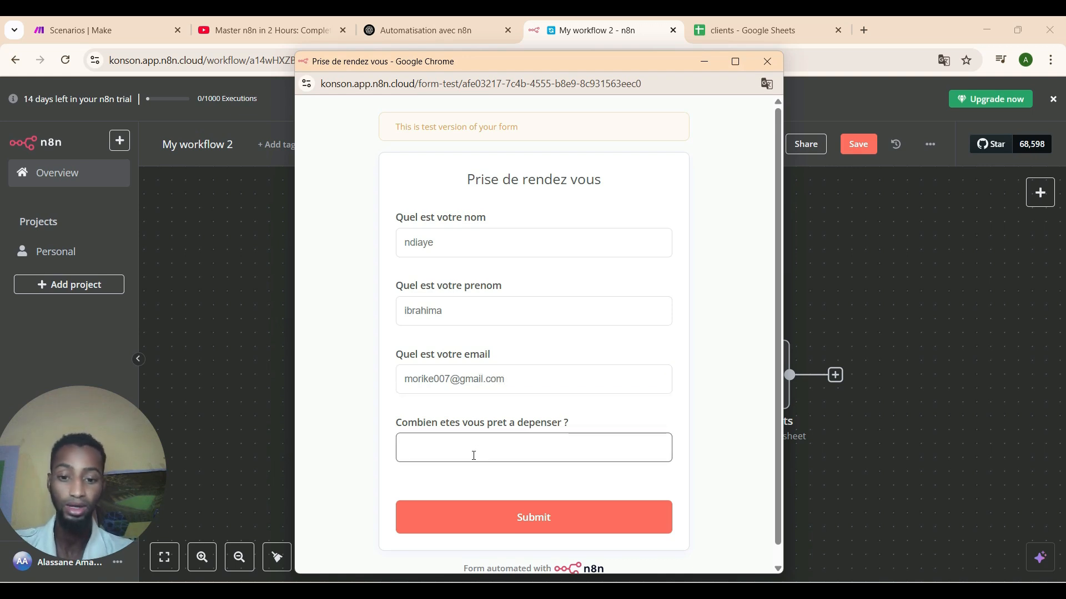
pyautogui.write('1000')
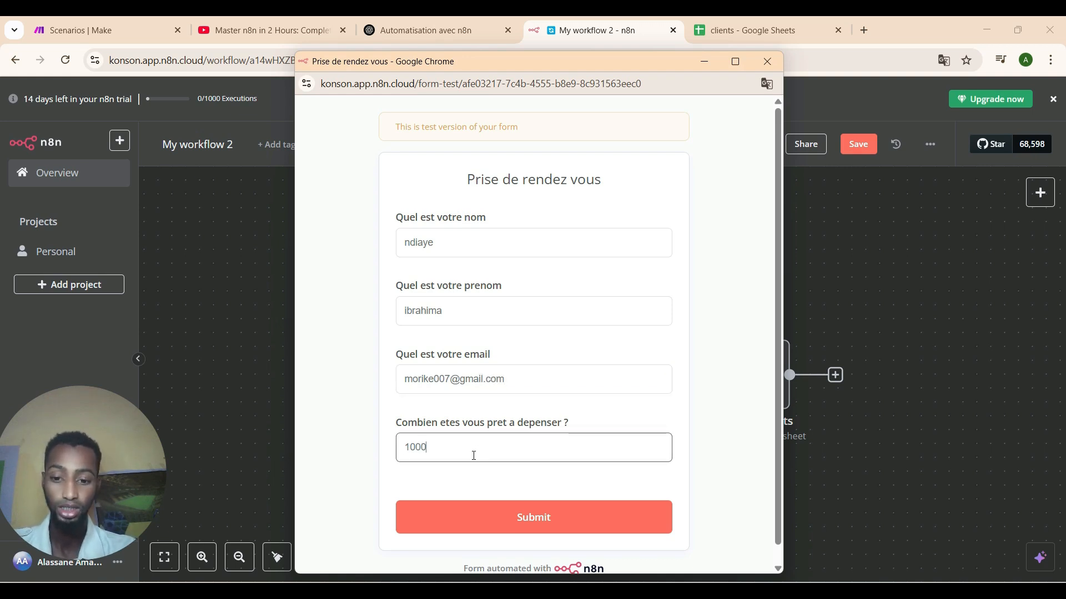
pyautogui.click(489, 519)
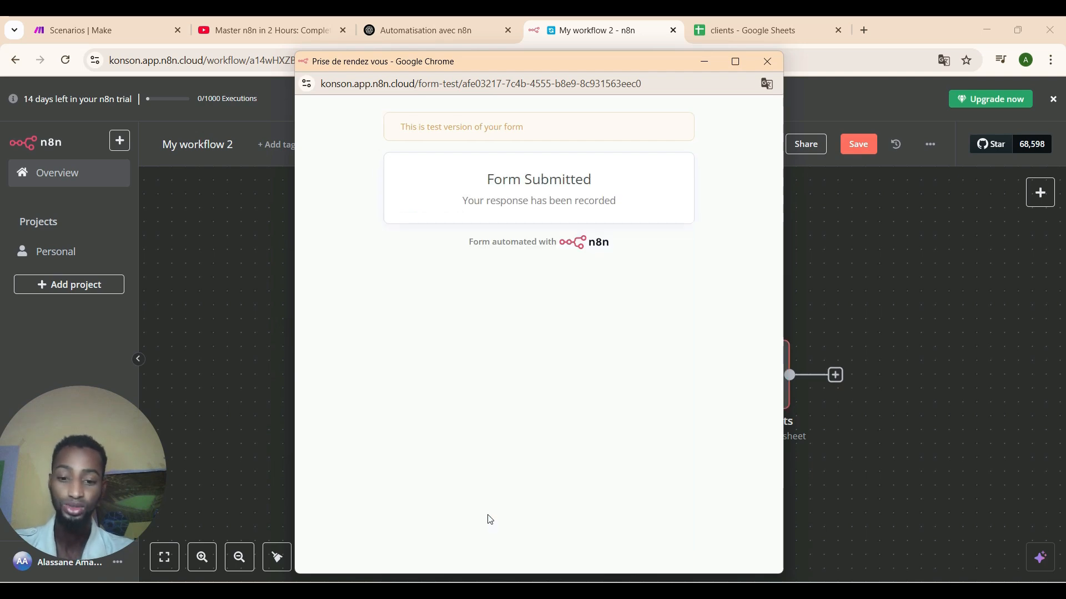
# Switch to the clients spreadsheet to check the recorded client rows.
pyautogui.click(715, 36)
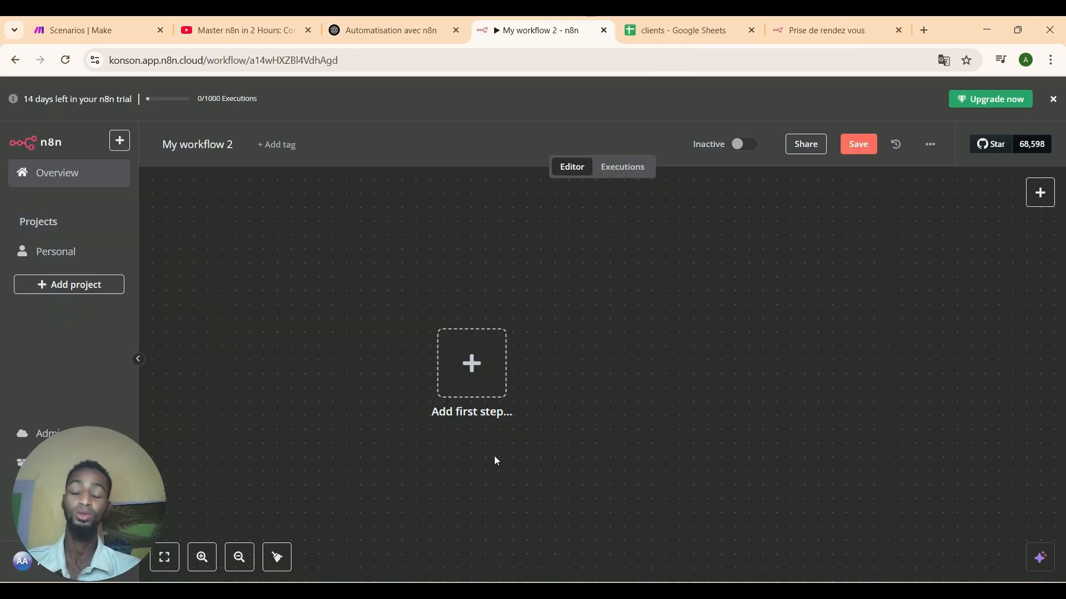
# Add an 'On chat message' trigger as the workflow's first step.
pyautogui.click(475, 387)
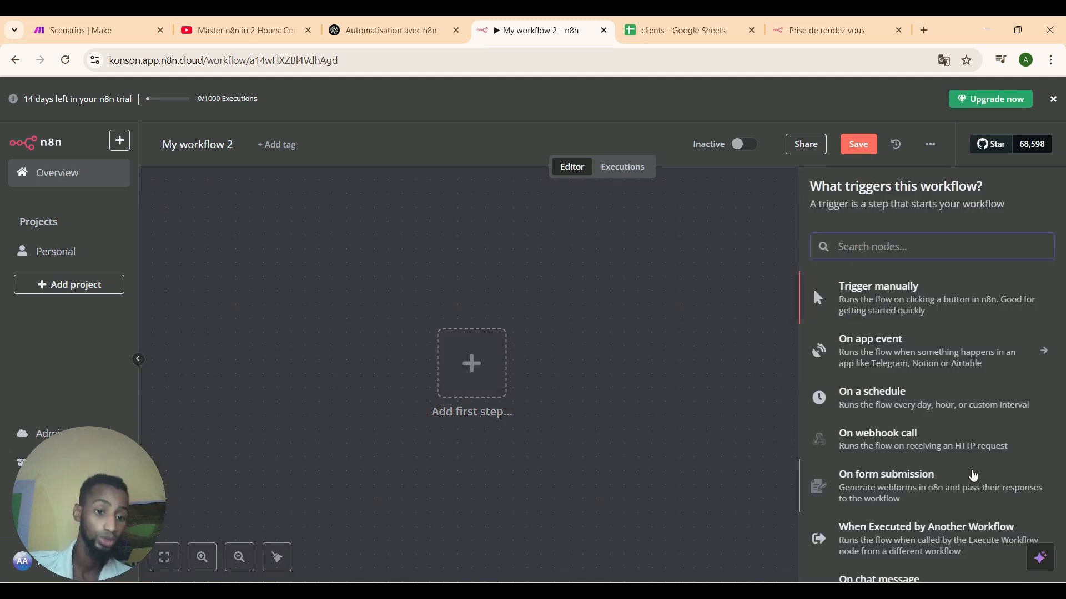
pyautogui.press('Down')
pyautogui.press('Down')
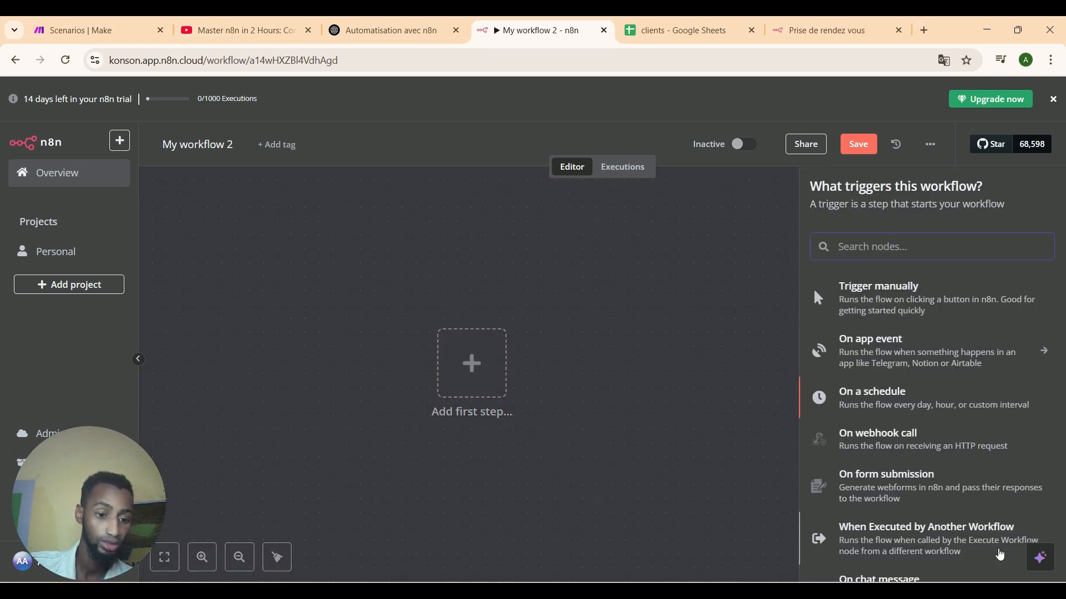
pyautogui.click(984, 572)
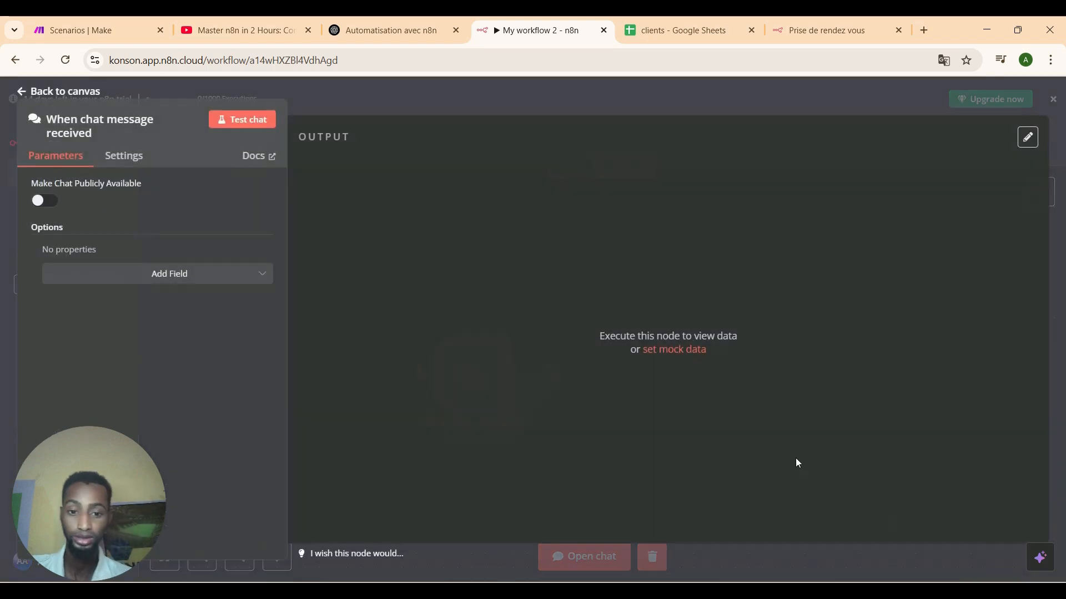
pyautogui.click(21, 89)
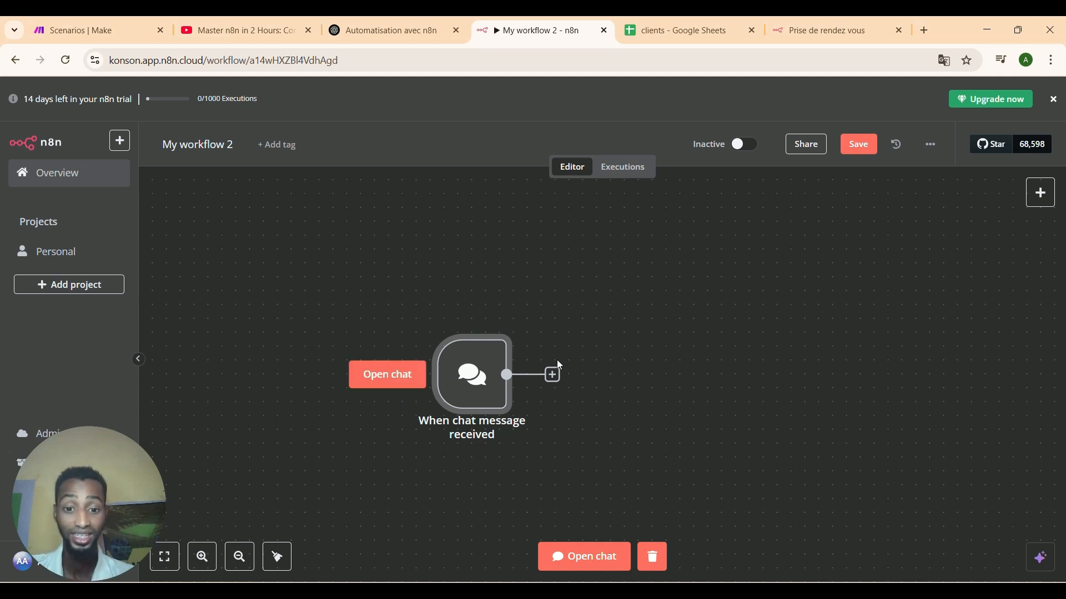
# Add an AI Agent after the chat trigger and search 'open' for its chat model.
pyautogui.click(553, 375)
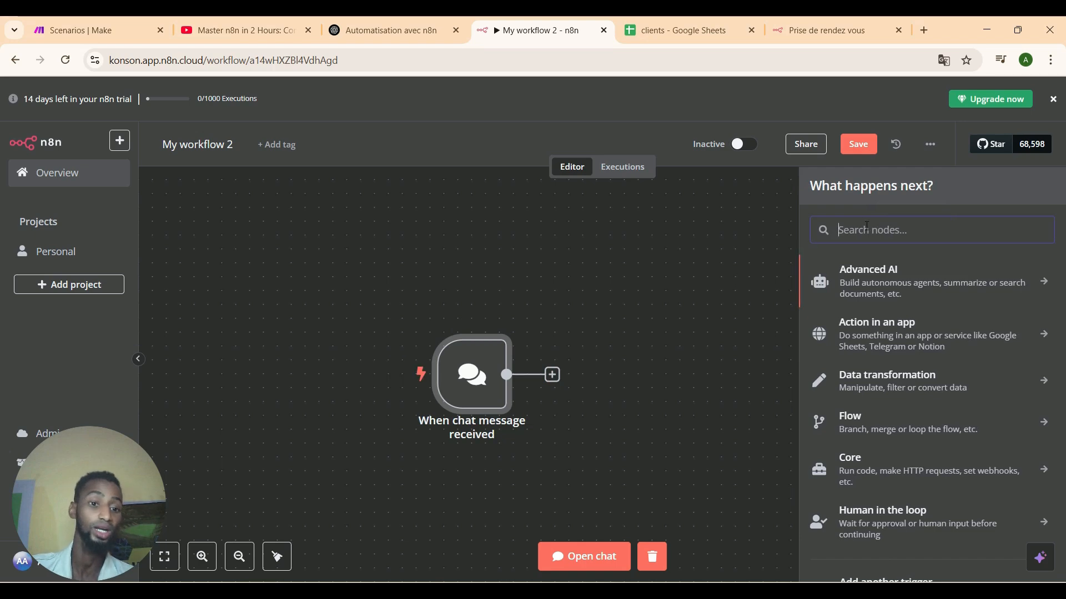
pyautogui.write('AI')
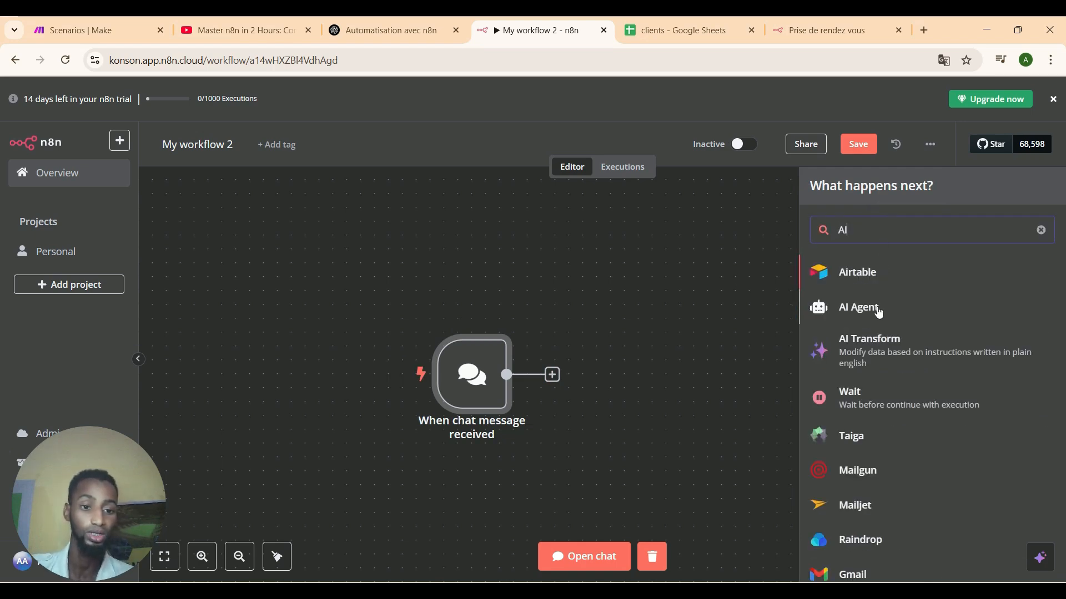
pyautogui.click(802, 309)
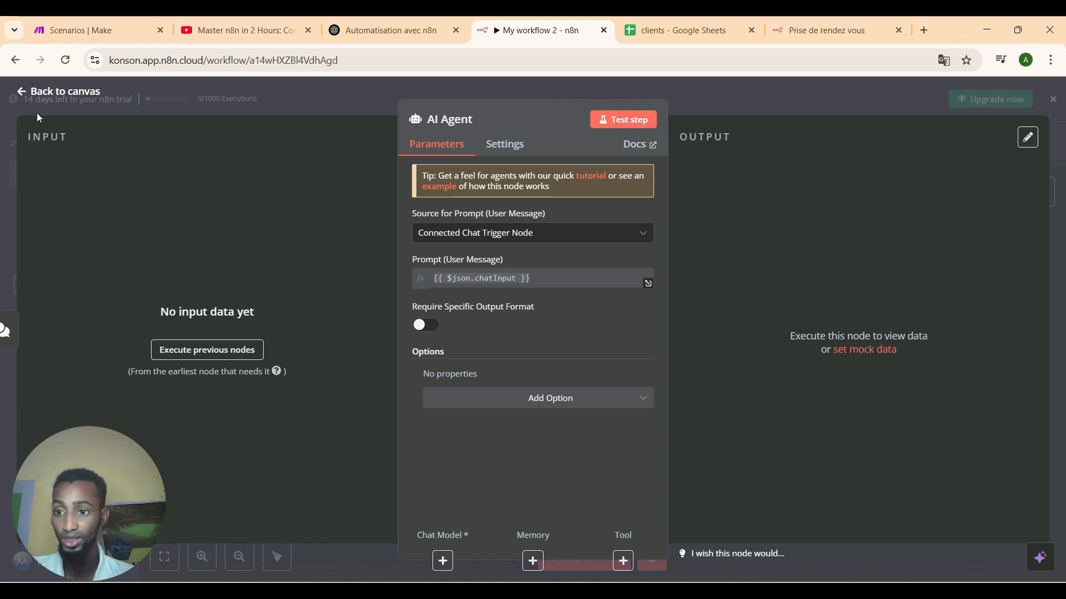
pyautogui.click(25, 103)
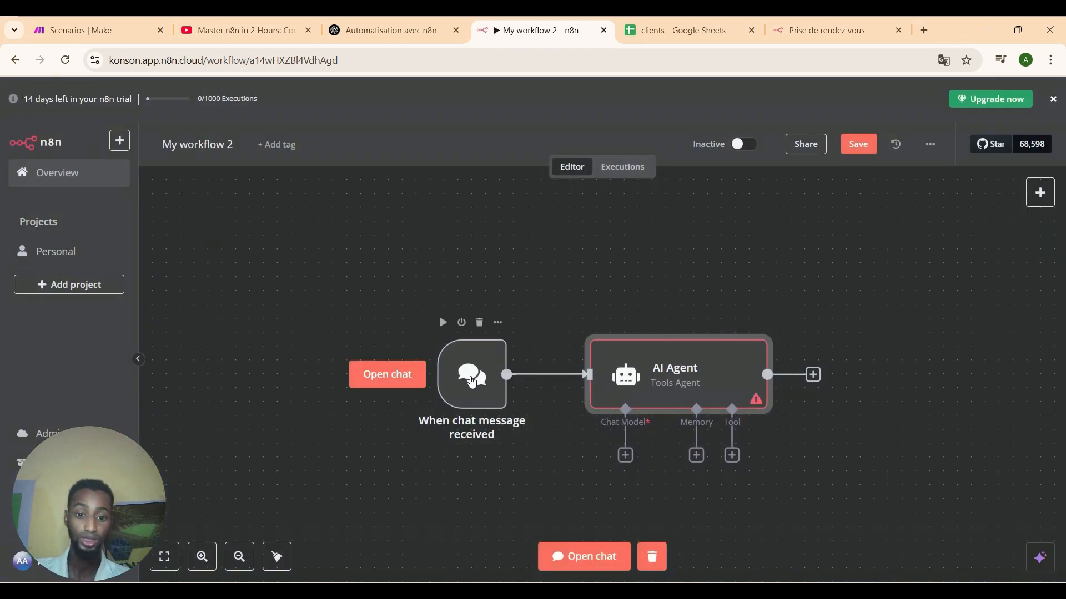
pyautogui.click(626, 457)
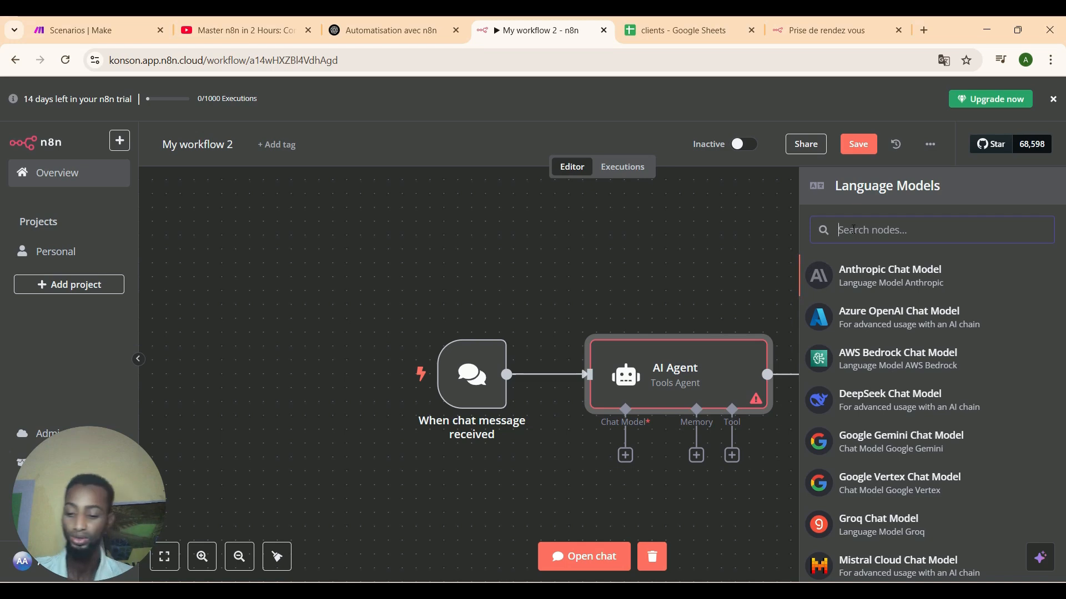
pyautogui.write('oPEN')
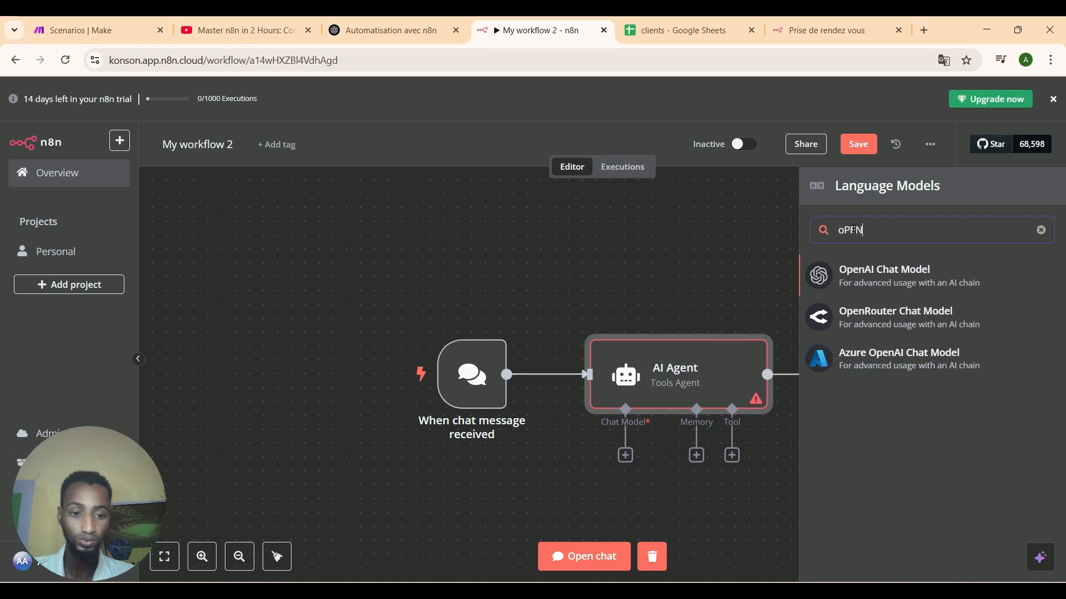
# Add an OpenAI Chat Model (gpt-4o-mini) to the agent and start a new 'OpenAi account 3' credential.
pyautogui.click(890, 293)
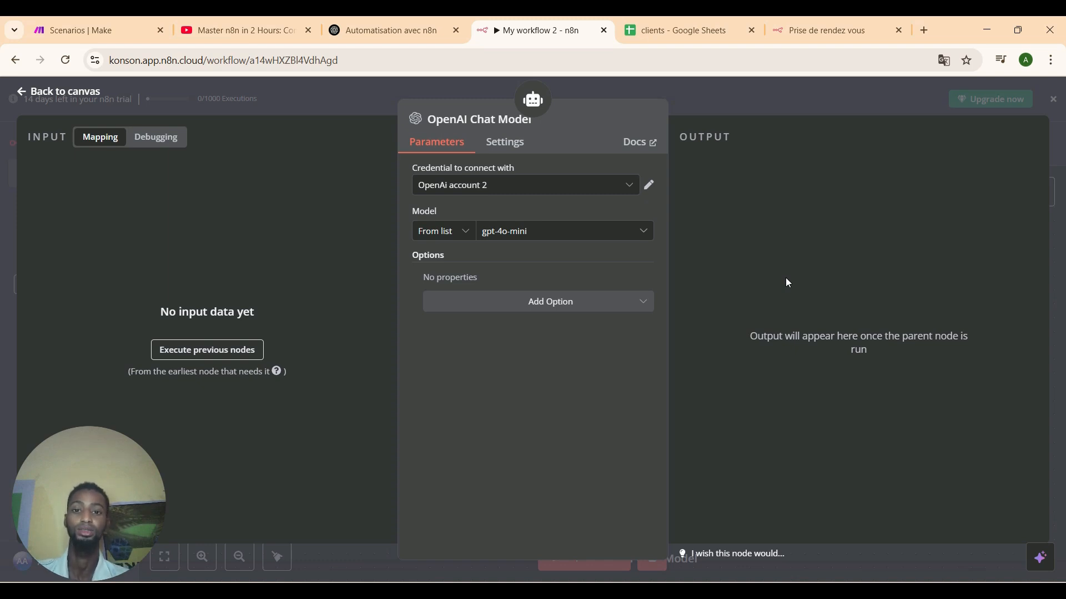
pyautogui.click(541, 186)
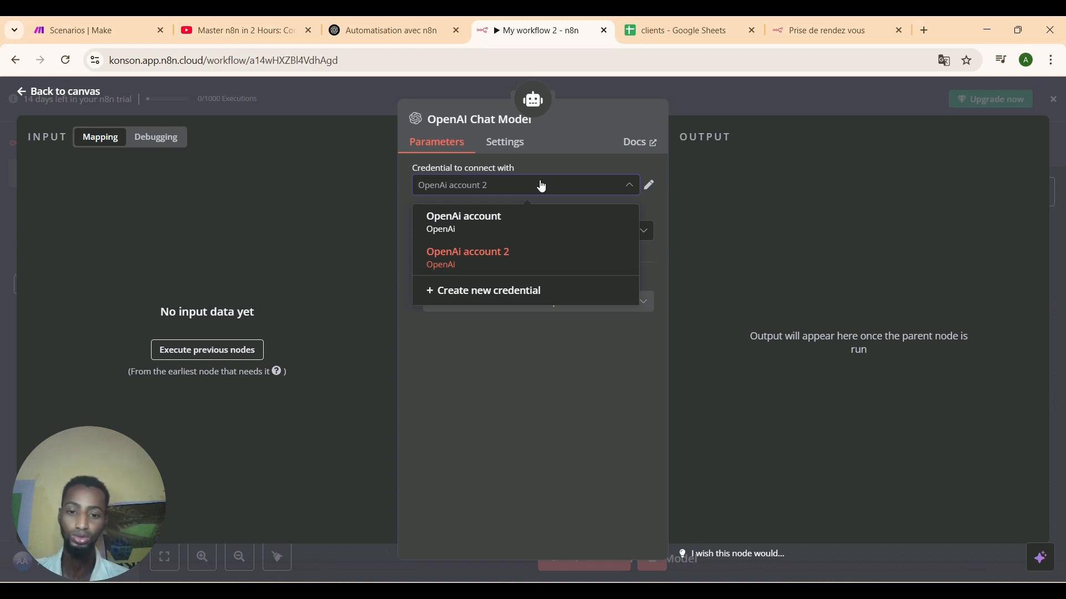
pyautogui.click(375, 182)
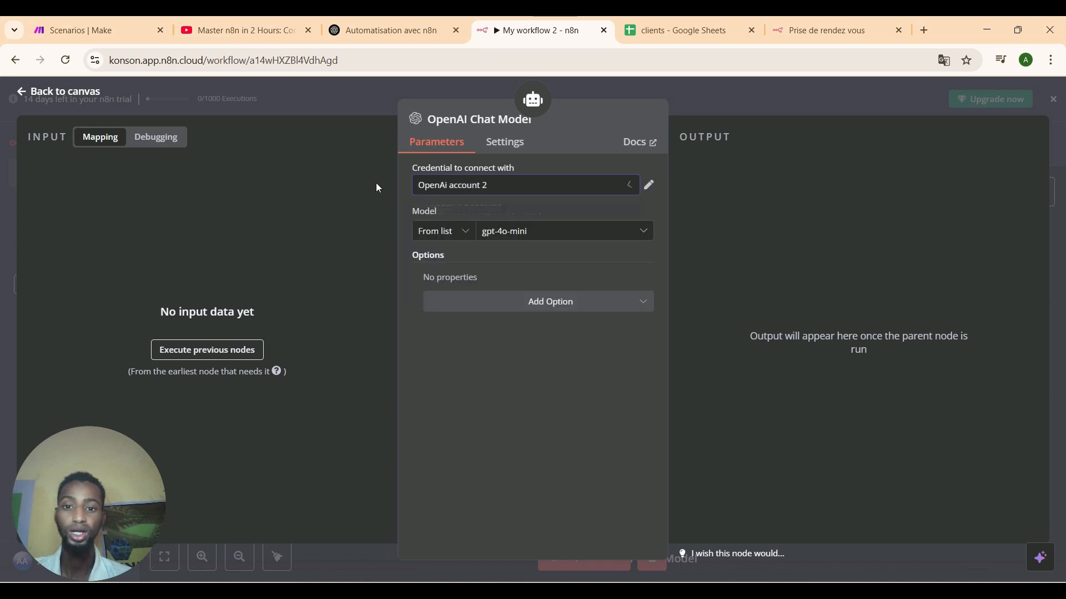
pyautogui.click(483, 190)
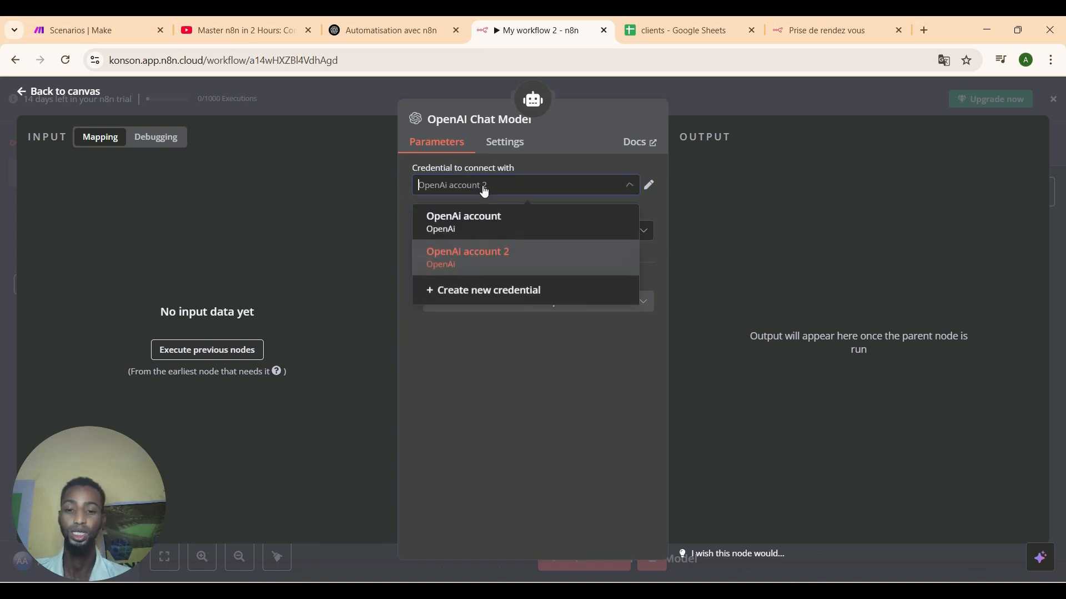
pyautogui.click(500, 291)
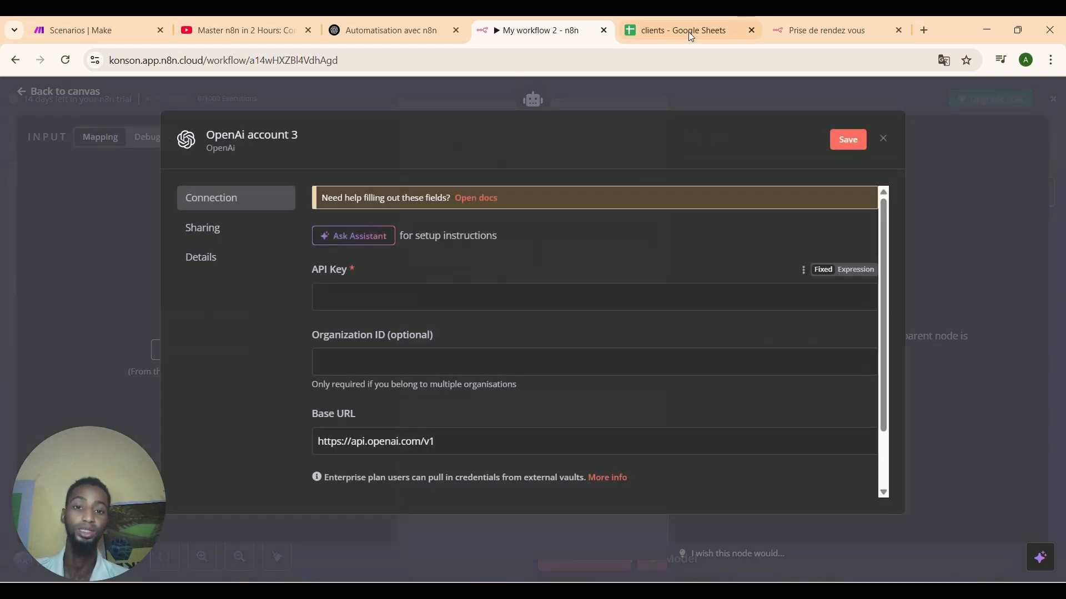
pyautogui.click(864, 35)
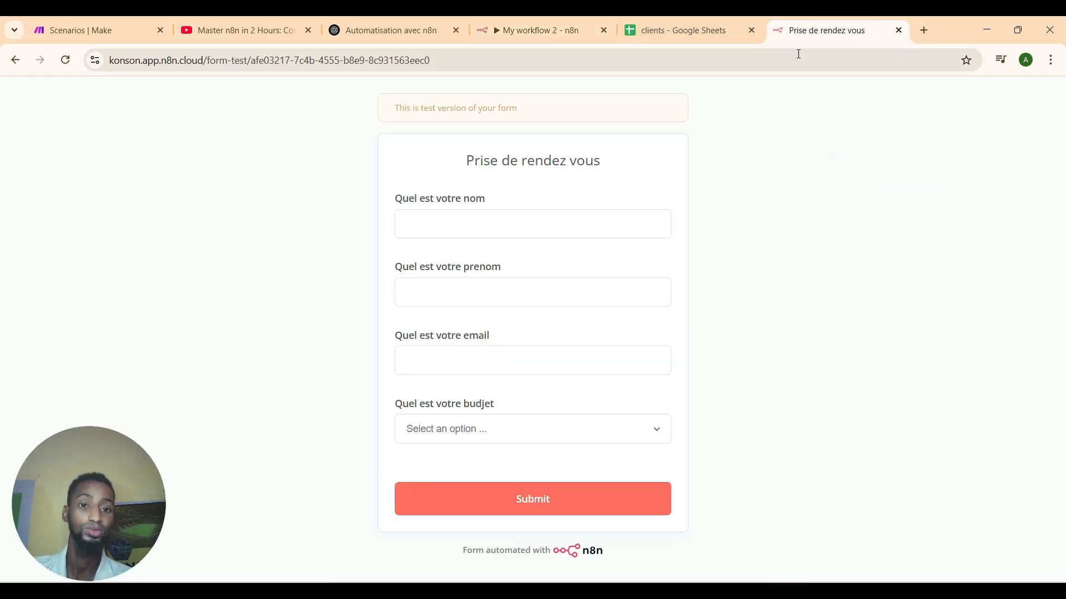
pyautogui.click(538, 32)
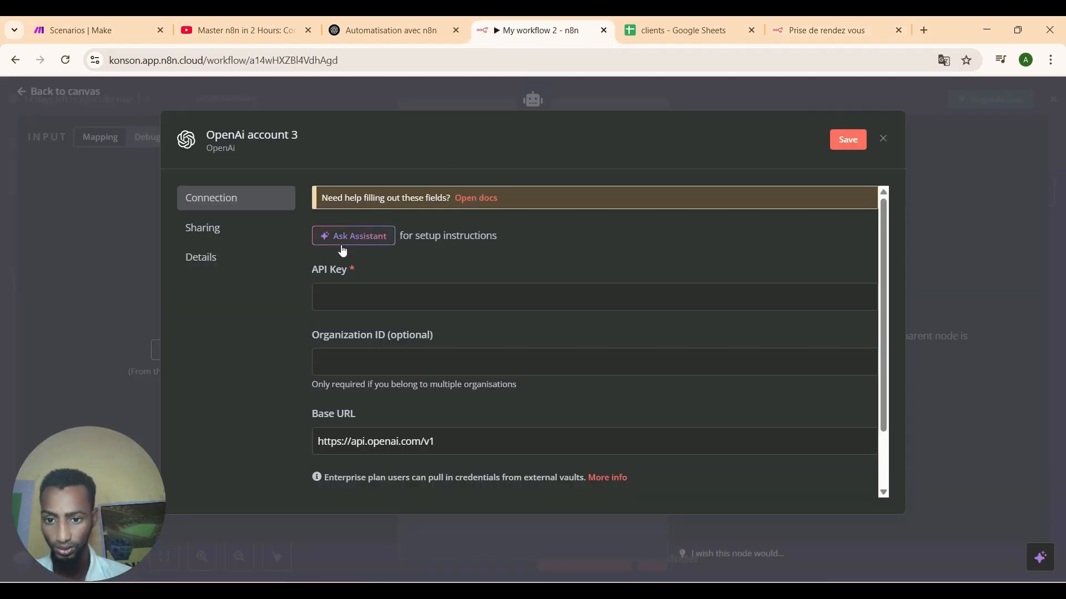
# Open the n8n docs page on OpenAI credentials and find the API key instructions.
pyautogui.click(476, 203)
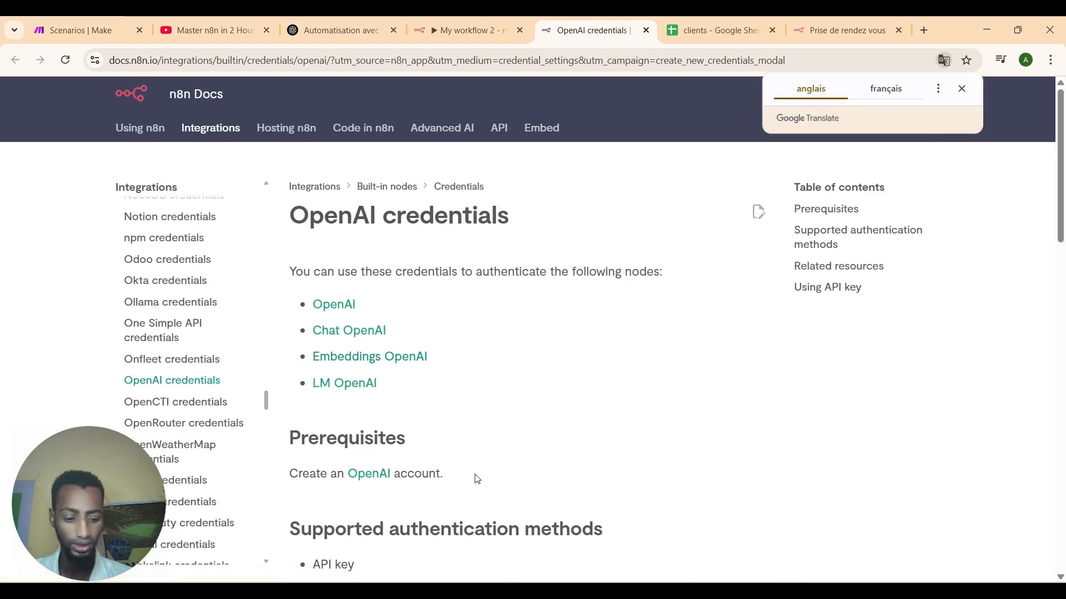
pyautogui.scroll(-3, 476, 479)
pyautogui.scroll(-2, 477, 479)
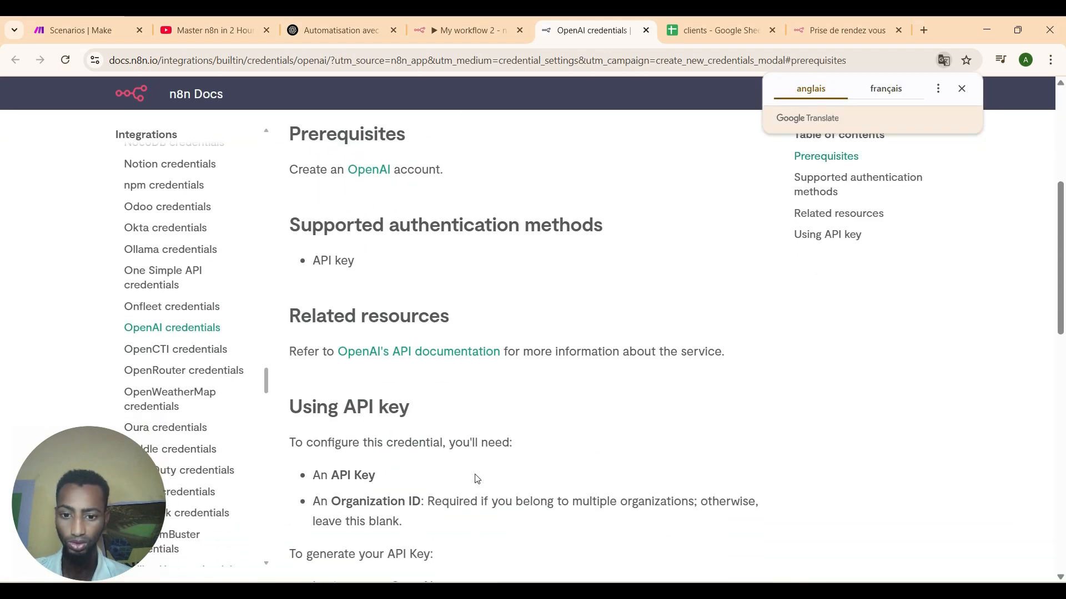
pyautogui.scroll(-4, 476, 479)
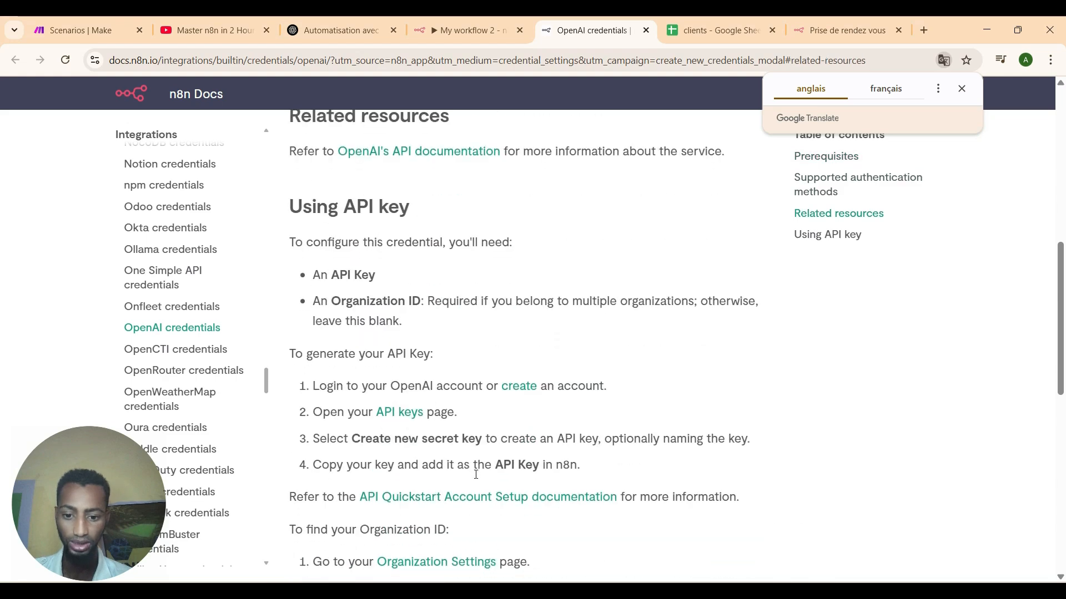
pyautogui.scroll(-5, 476, 478)
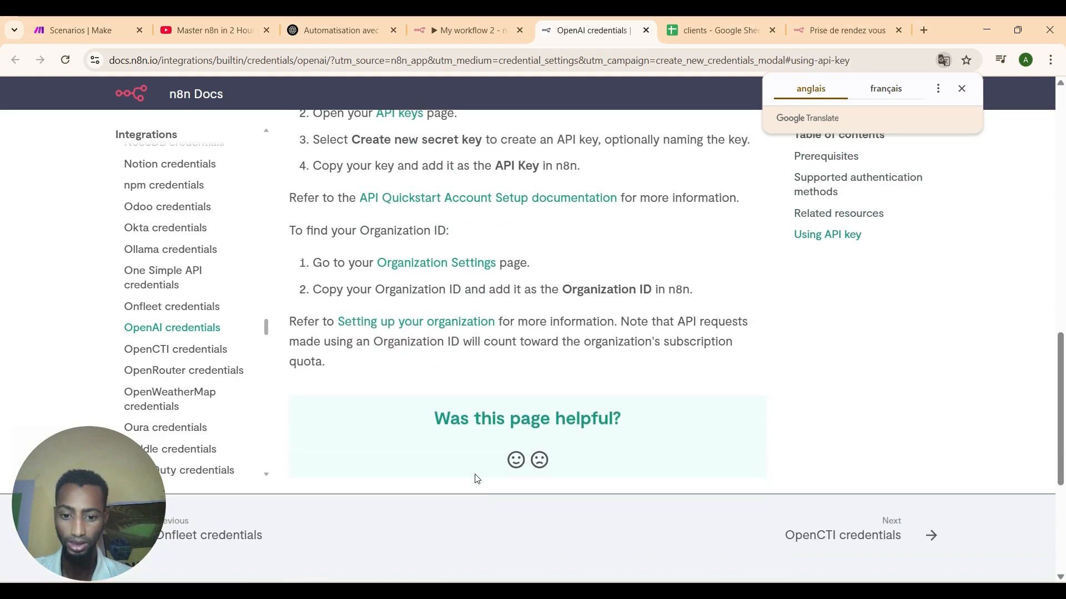
pyautogui.scroll(7, 476, 479)
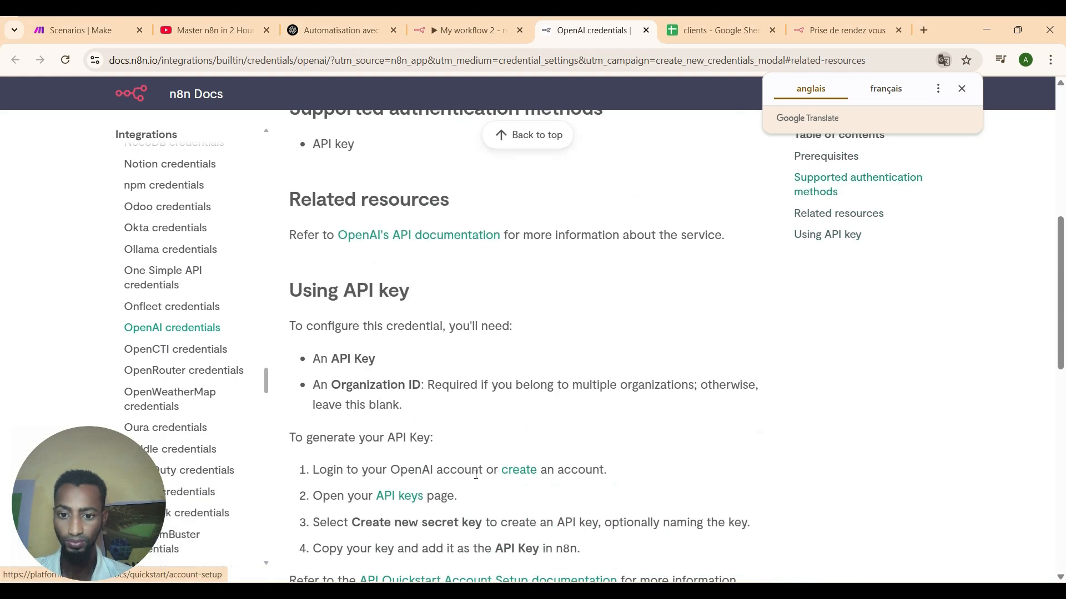
# Create a new OpenAI secret key named 'kONSON' and copy its value.
pyautogui.click(409, 503)
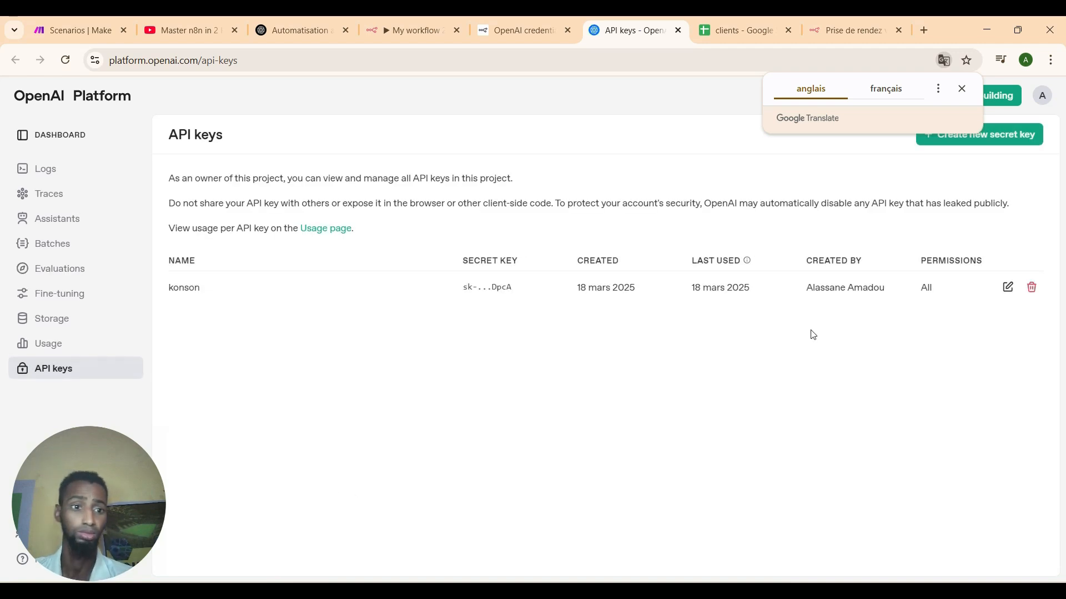
pyautogui.click(961, 89)
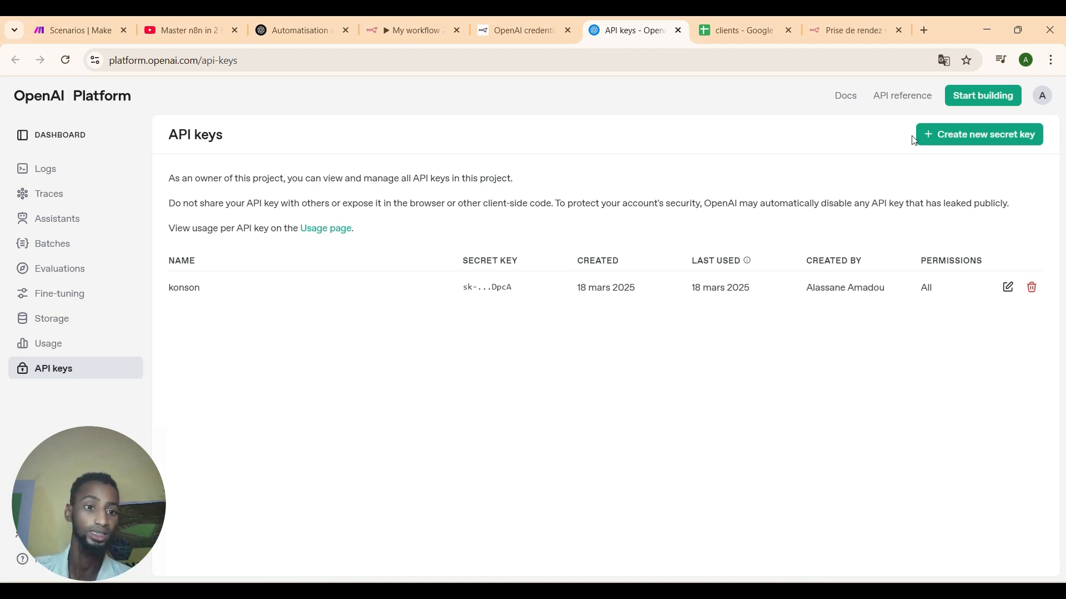
pyautogui.click(930, 142)
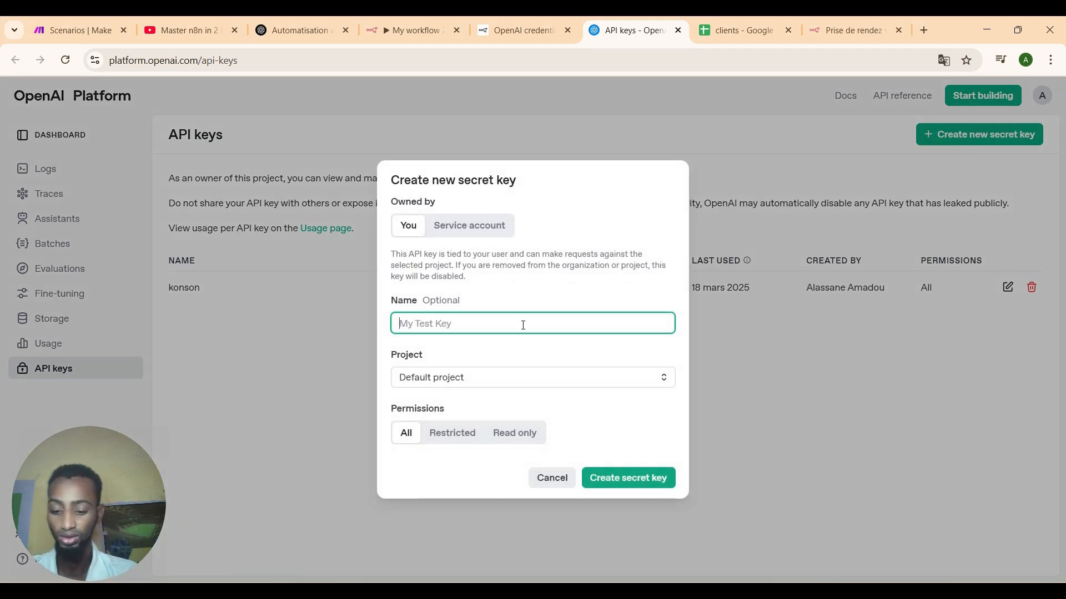
pyautogui.write('kONSON')
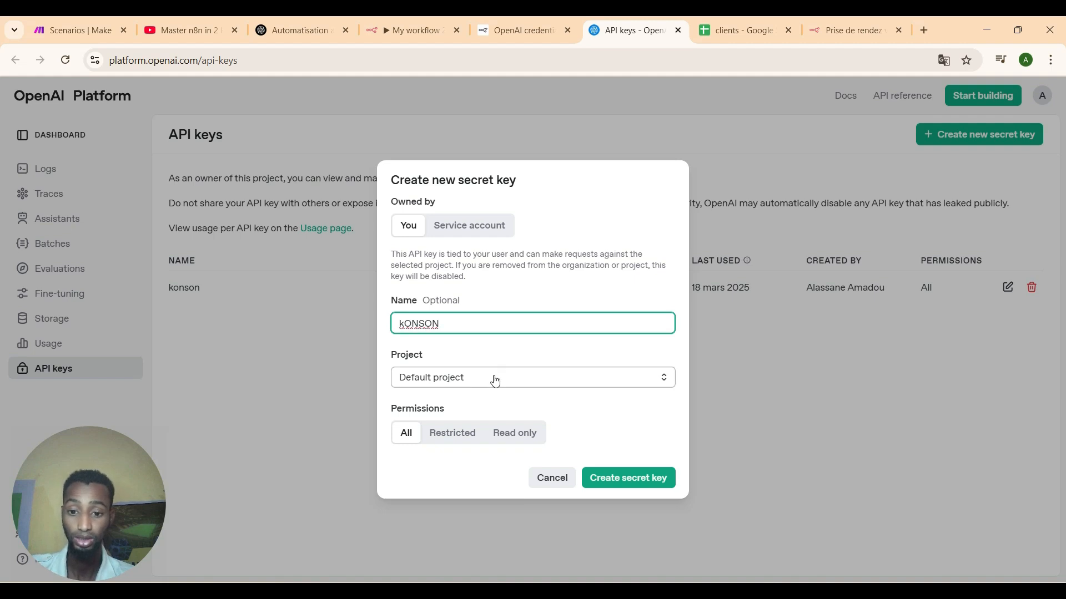
pyautogui.click(636, 476)
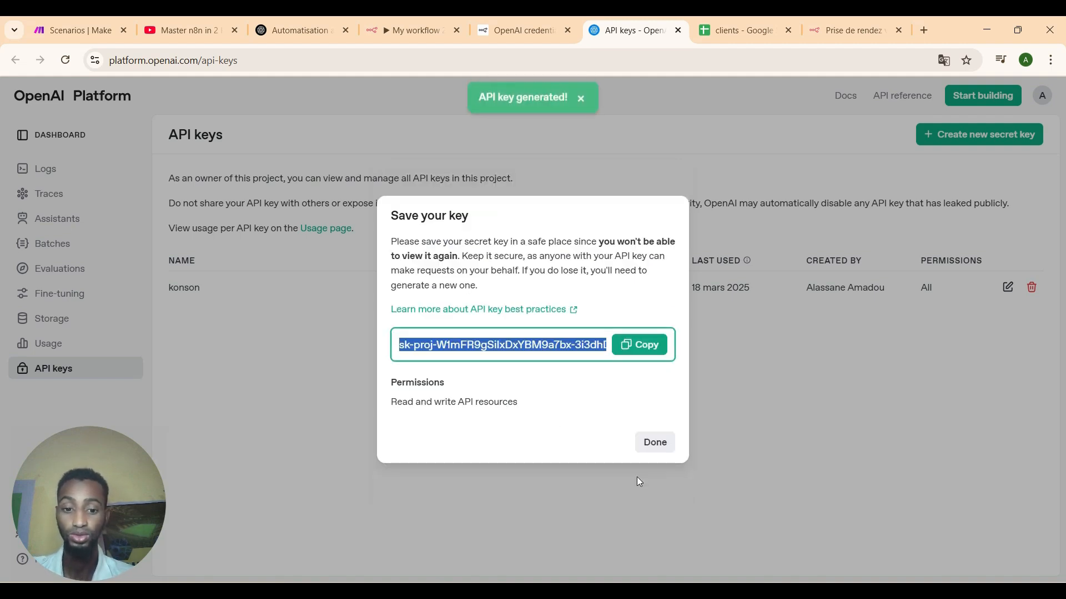
pyautogui.click(639, 345)
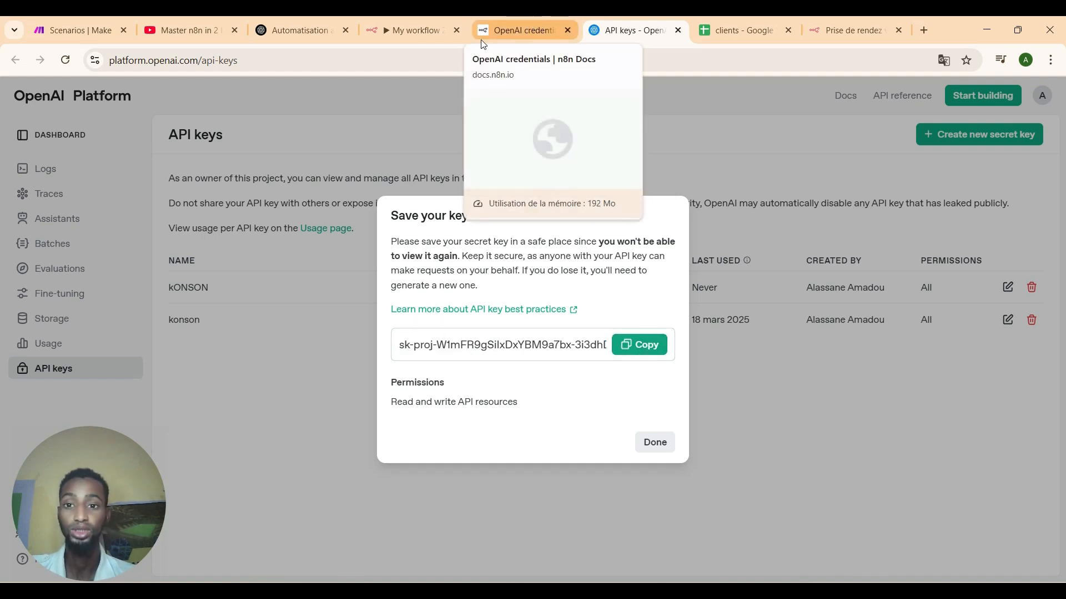
# Paste the new key as plain text into 'OpenAi account 3', then save and test it.
pyautogui.click(408, 35)
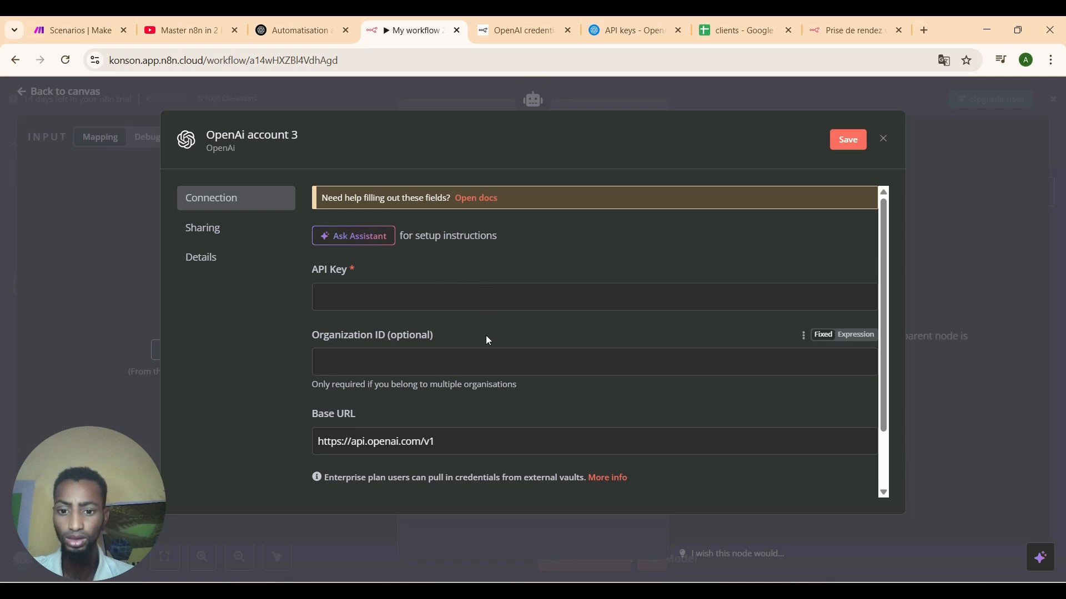
pyautogui.click(489, 303)
pyautogui.rightClick(473, 301)
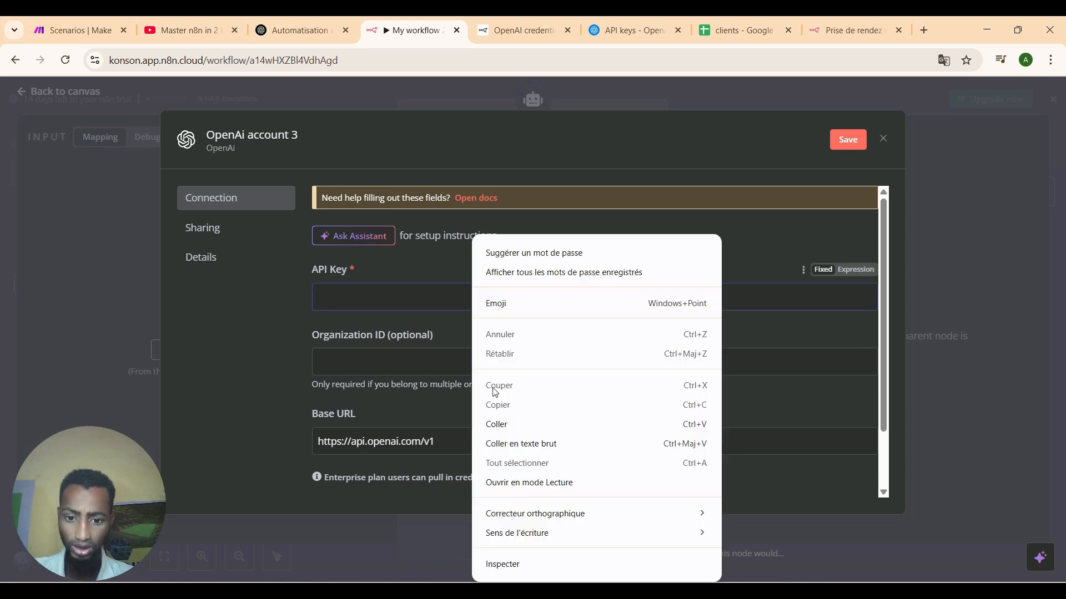
pyautogui.click(506, 444)
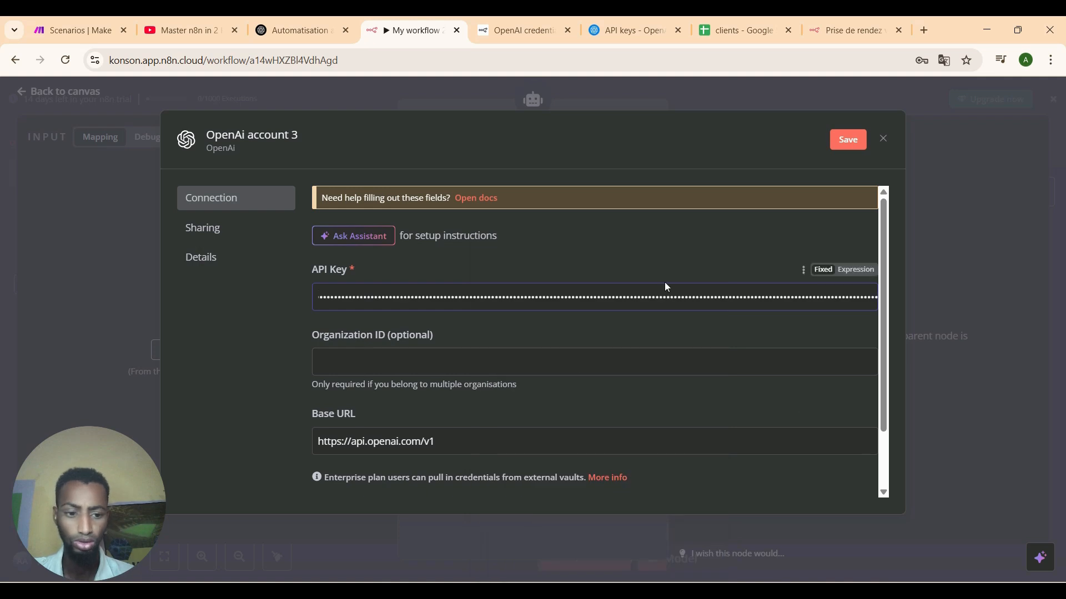
pyautogui.click(846, 146)
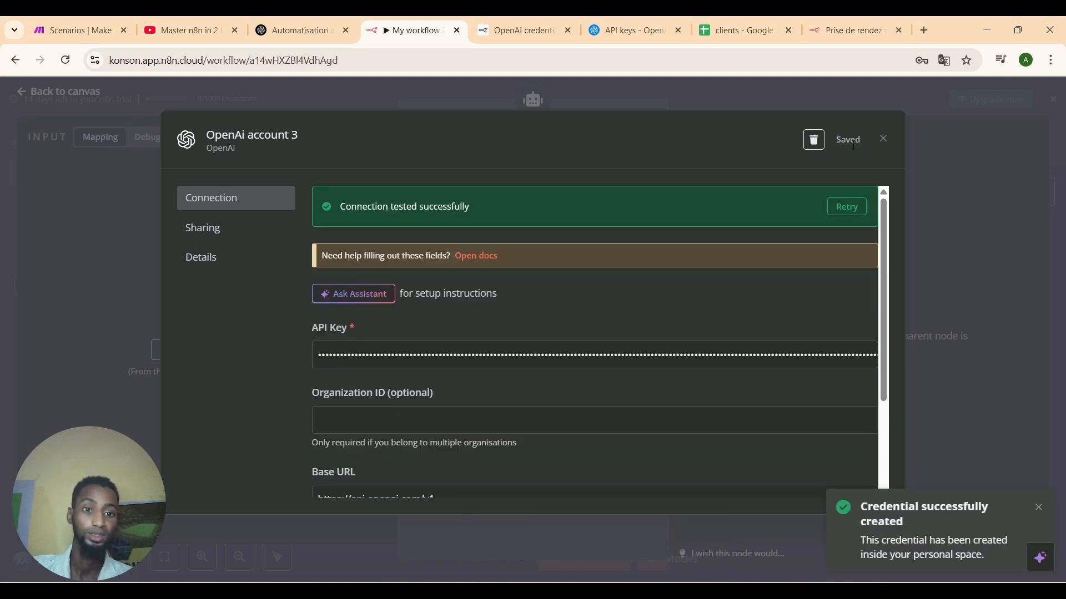
pyautogui.click(882, 140)
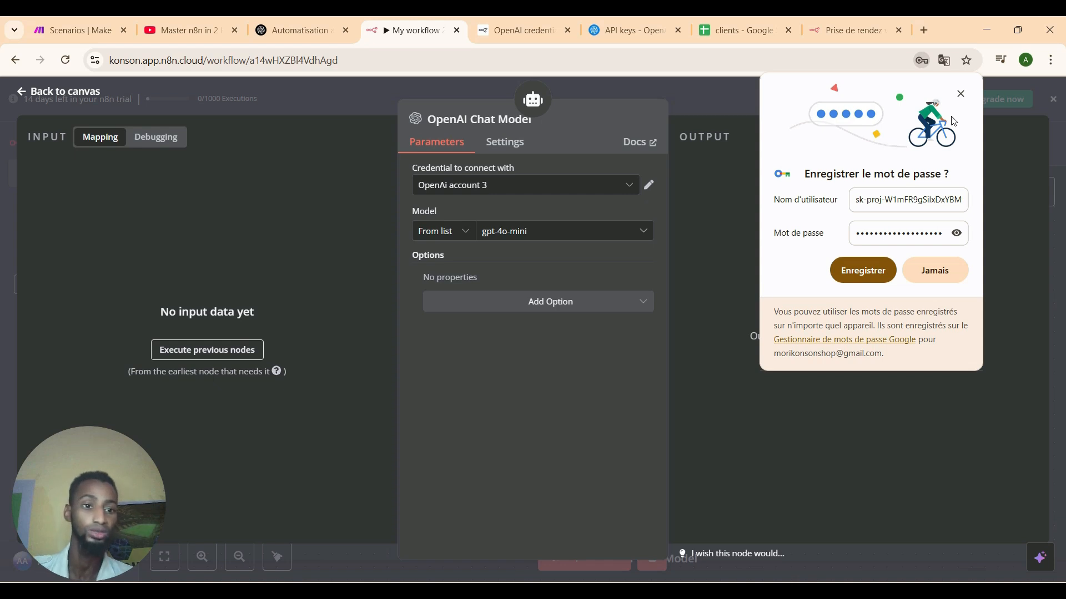
# Leave the OpenAI Chat Model on gpt-4o-mini with no extra options and return to the canvas.
pyautogui.click(962, 94)
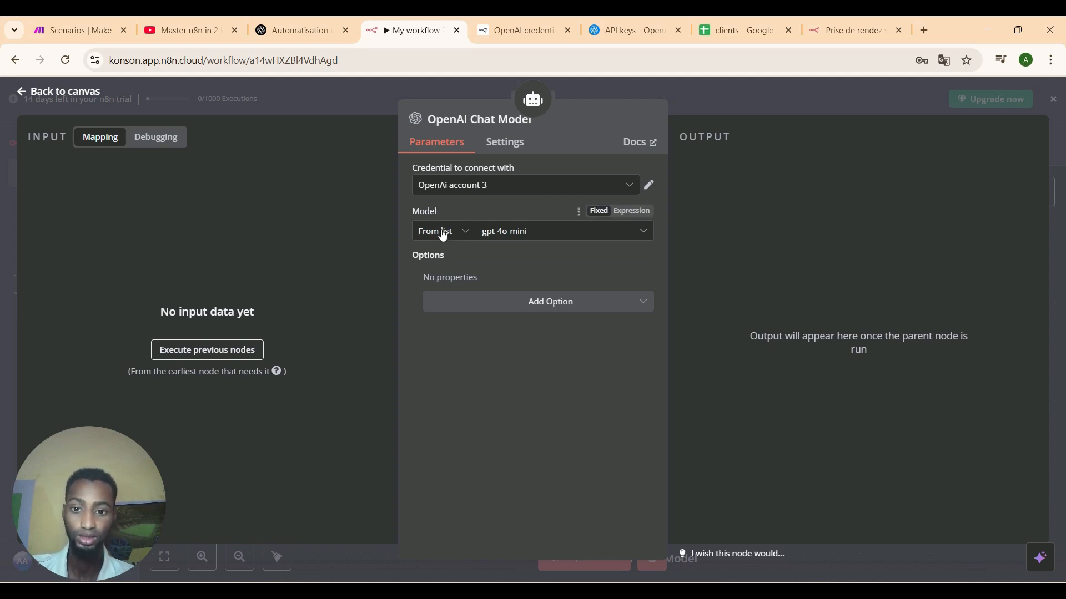
pyautogui.click(530, 239)
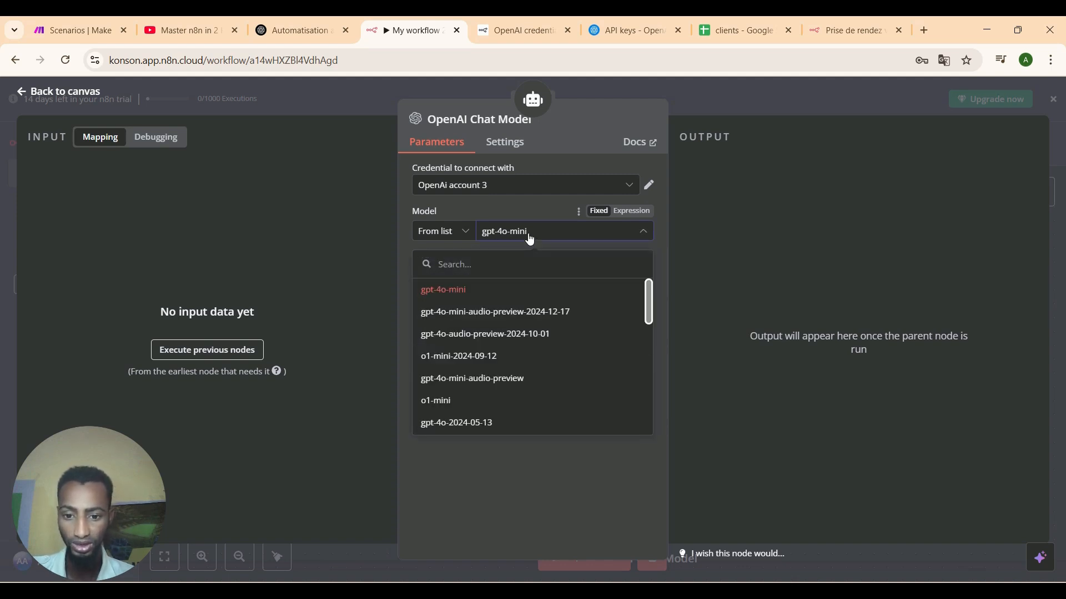
pyautogui.click(380, 276)
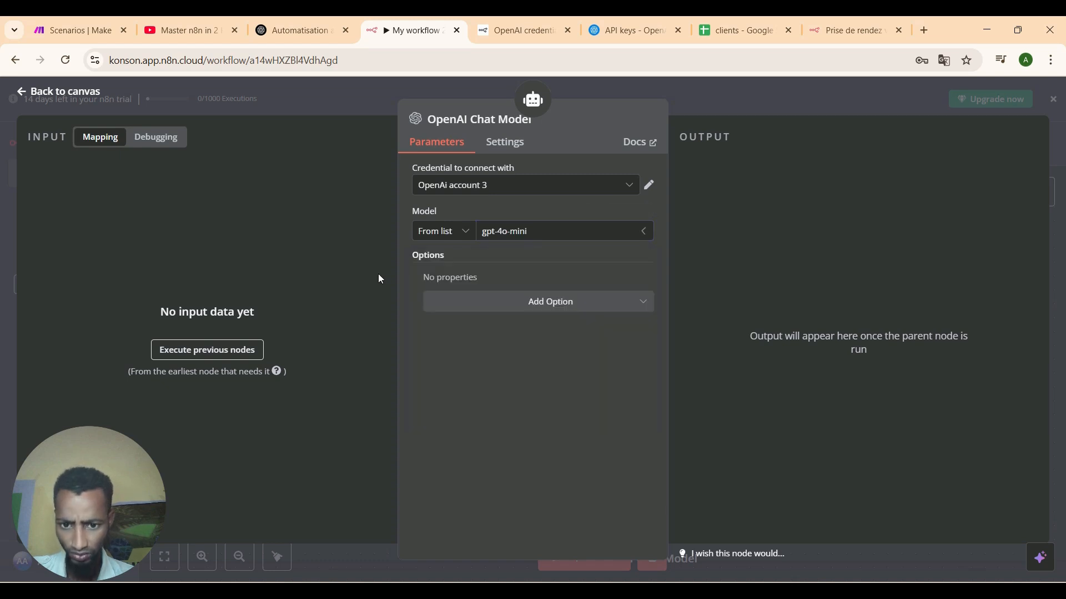
pyautogui.click(538, 308)
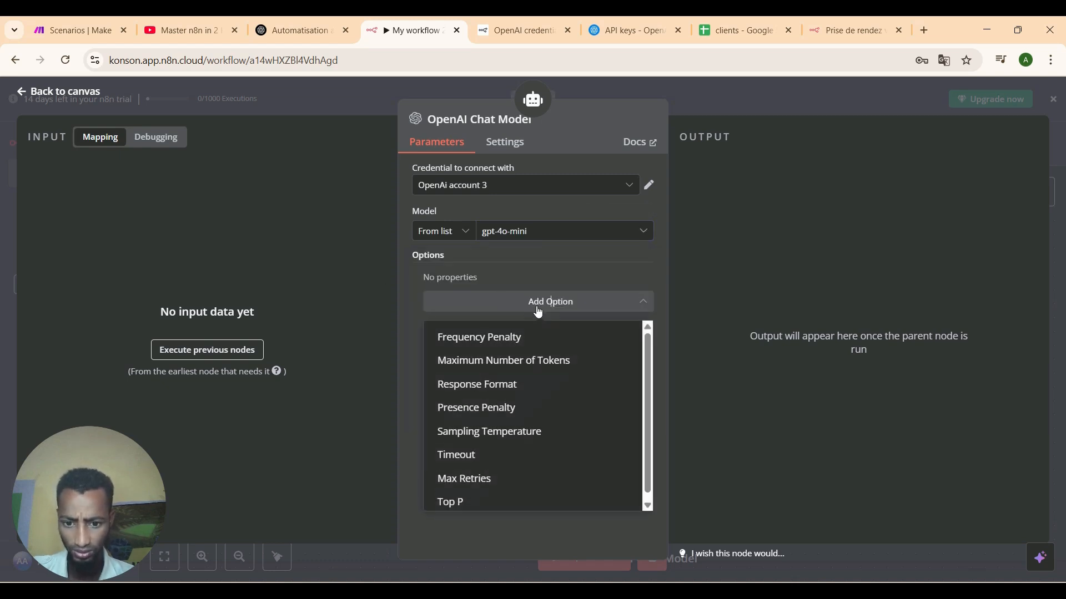
pyautogui.click(550, 306)
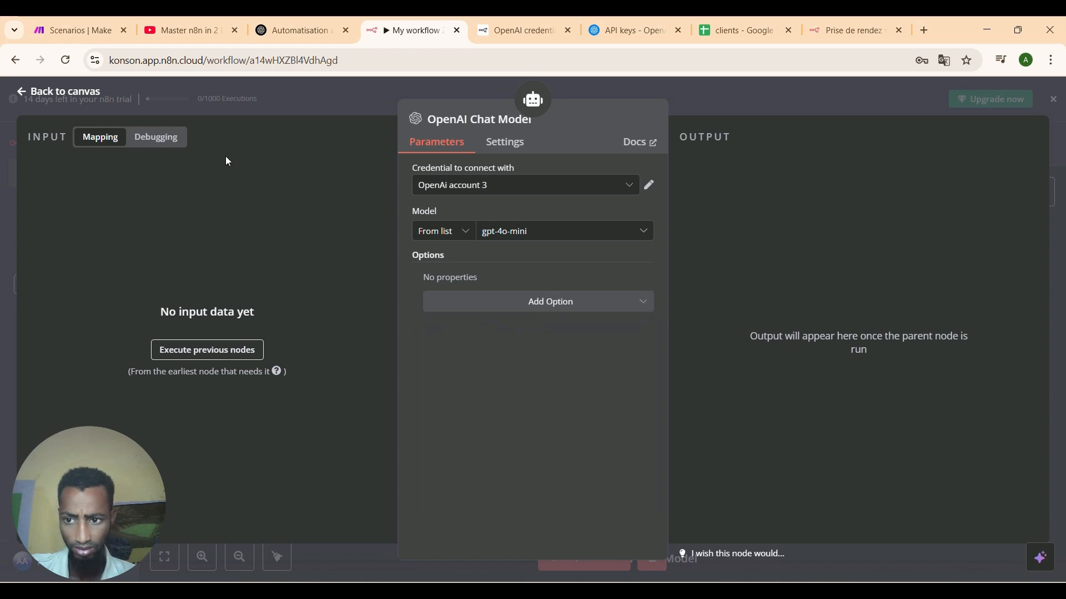
pyautogui.click(22, 97)
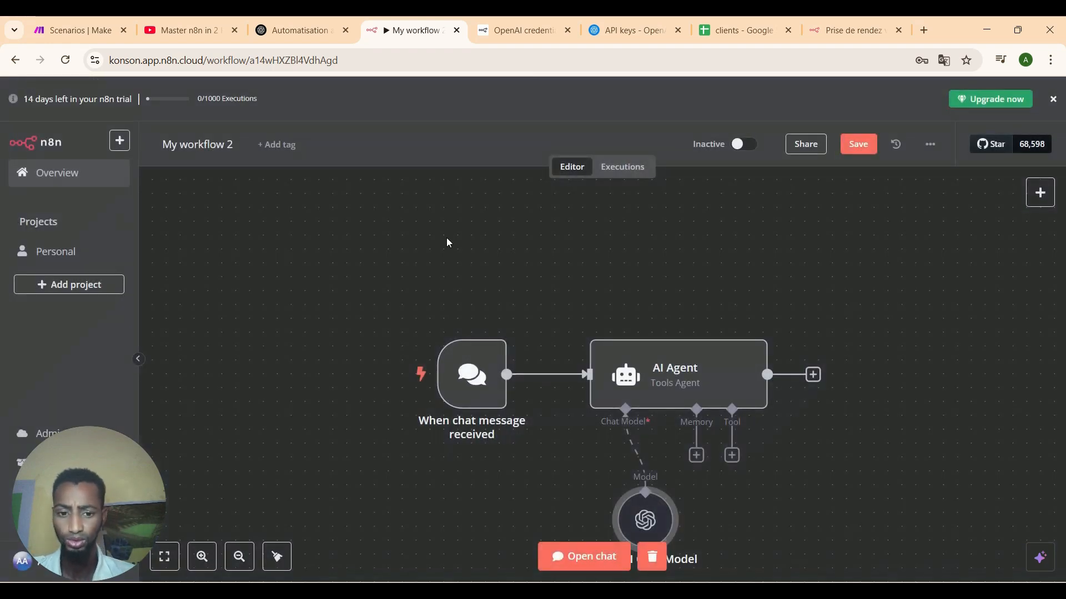
# Attach a Simple Memory node to the AI Agent and place it beneath the agent.
pyautogui.click(696, 455)
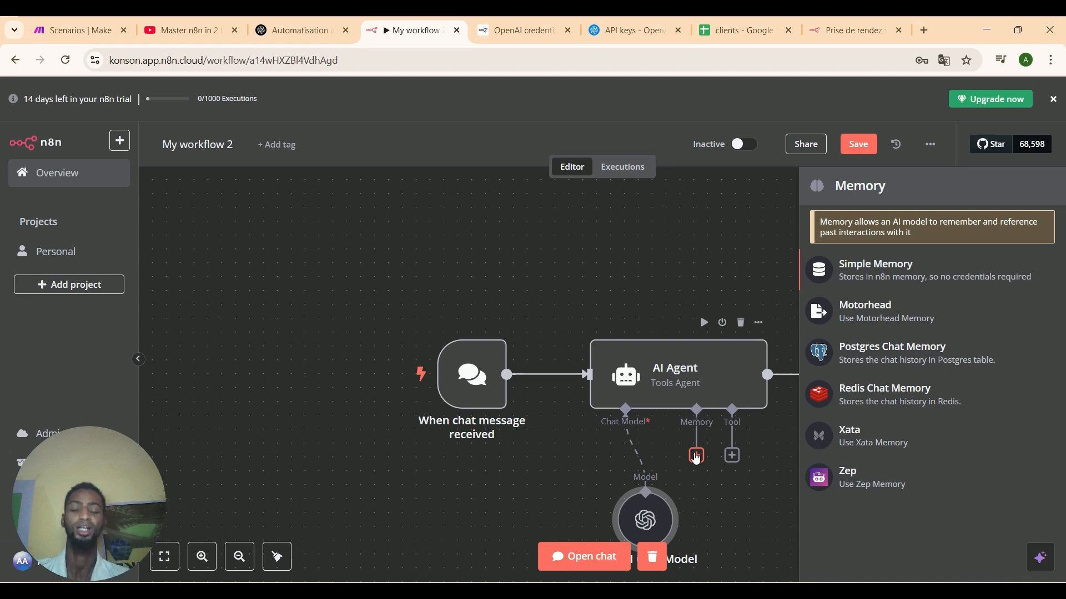
pyautogui.click(847, 268)
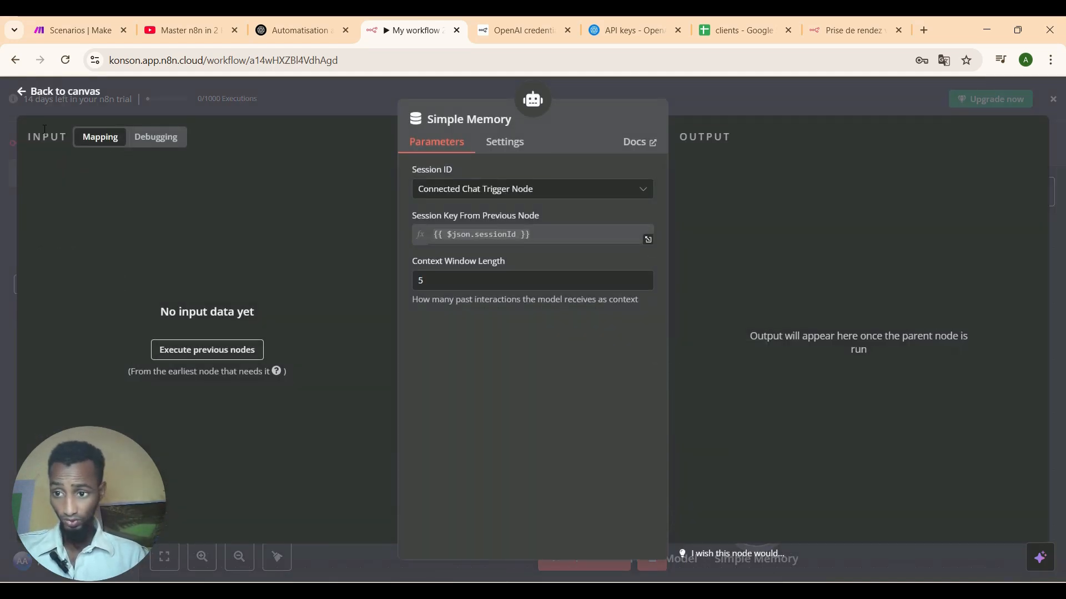
pyautogui.click(23, 100)
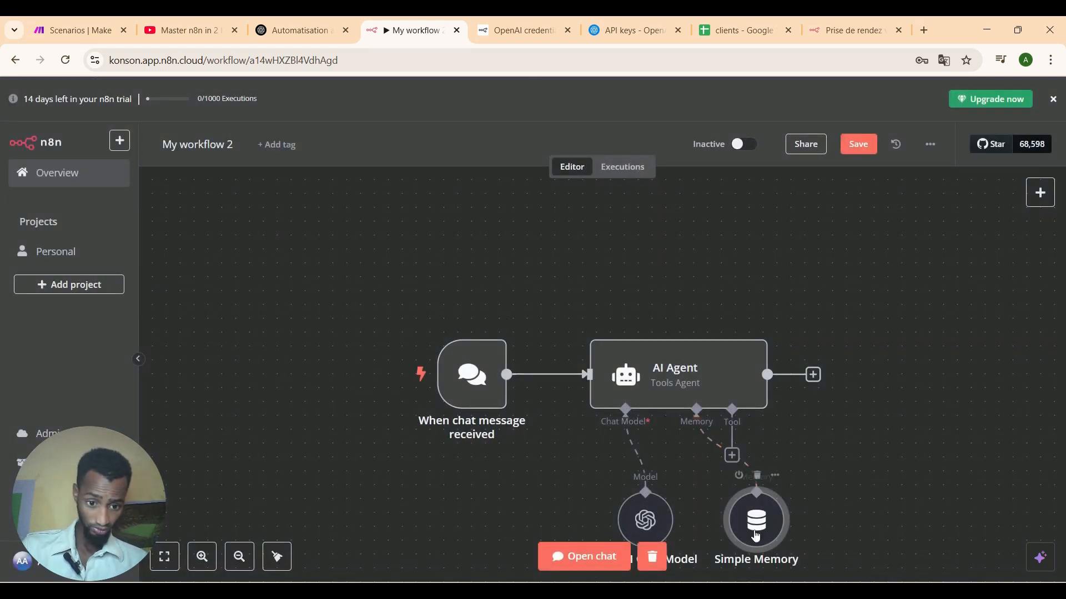
pyautogui.moveTo(755, 535); pyautogui.dragTo(699, 520)
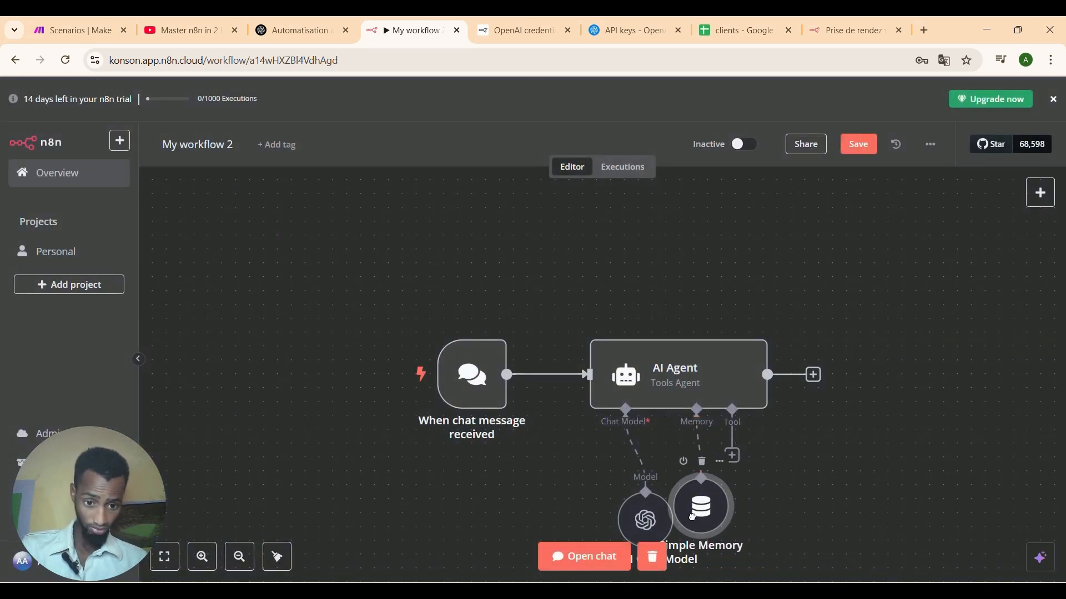
pyautogui.click(733, 456)
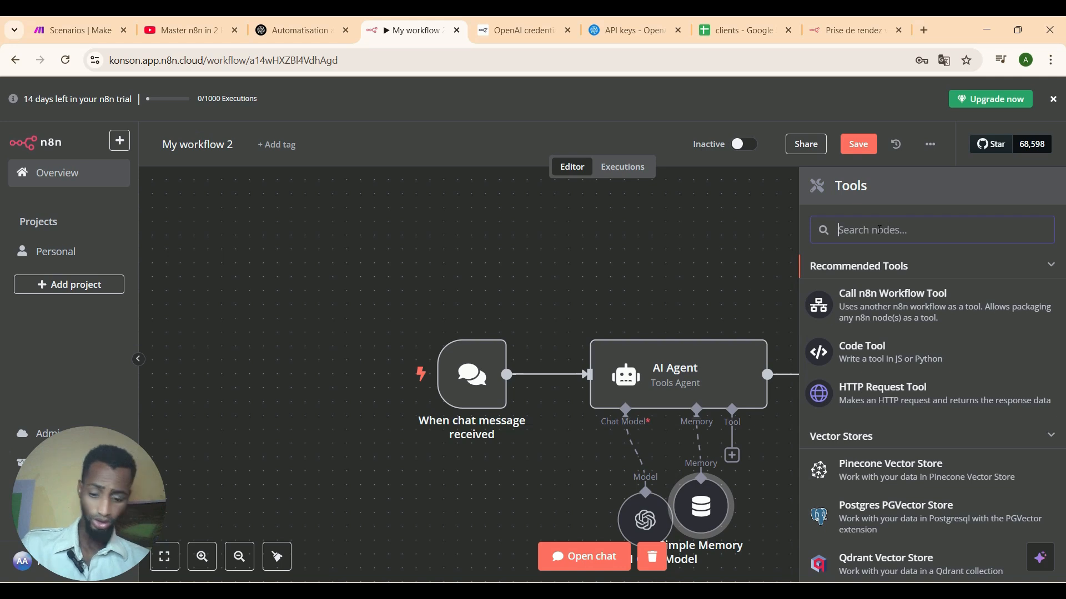
# Add a Google Sheets Tool using Google Sheets account 2 with the Append Row operation.
pyautogui.write('gOOGLE')
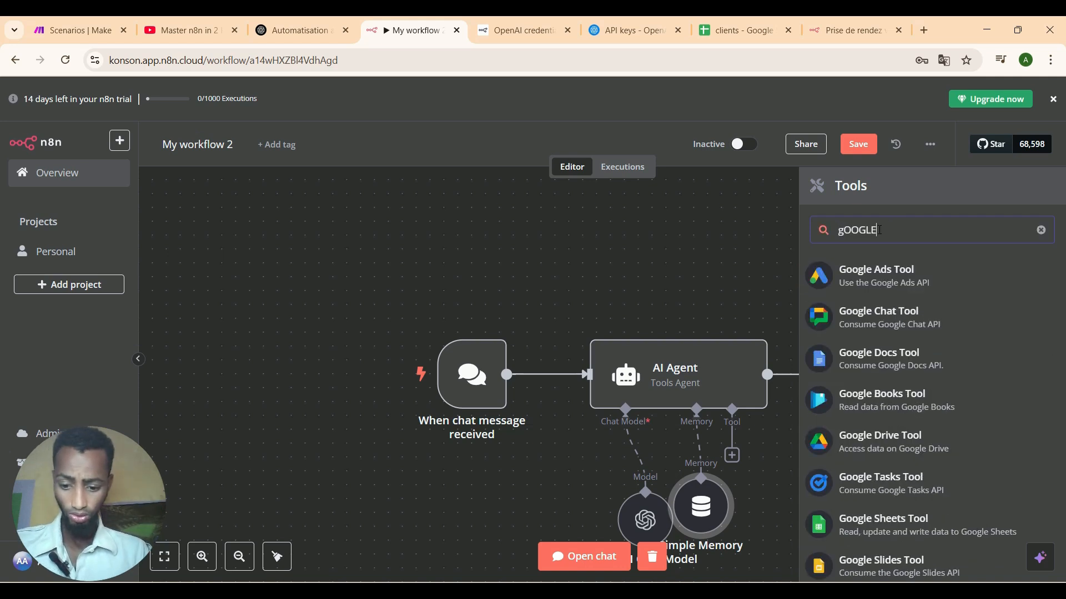
pyautogui.press('BackSpace')
pyautogui.press('BackSpace')
pyautogui.press('BackSpace')
pyautogui.press('BackSpace')
pyautogui.press('BackSpace')
pyautogui.write('oogle')
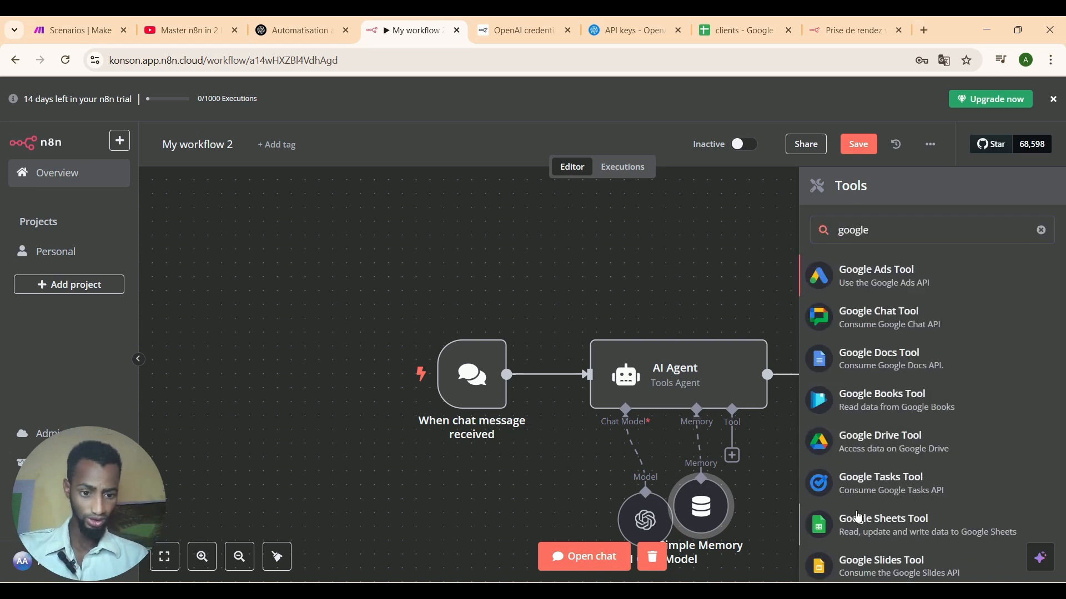
pyautogui.click(858, 516)
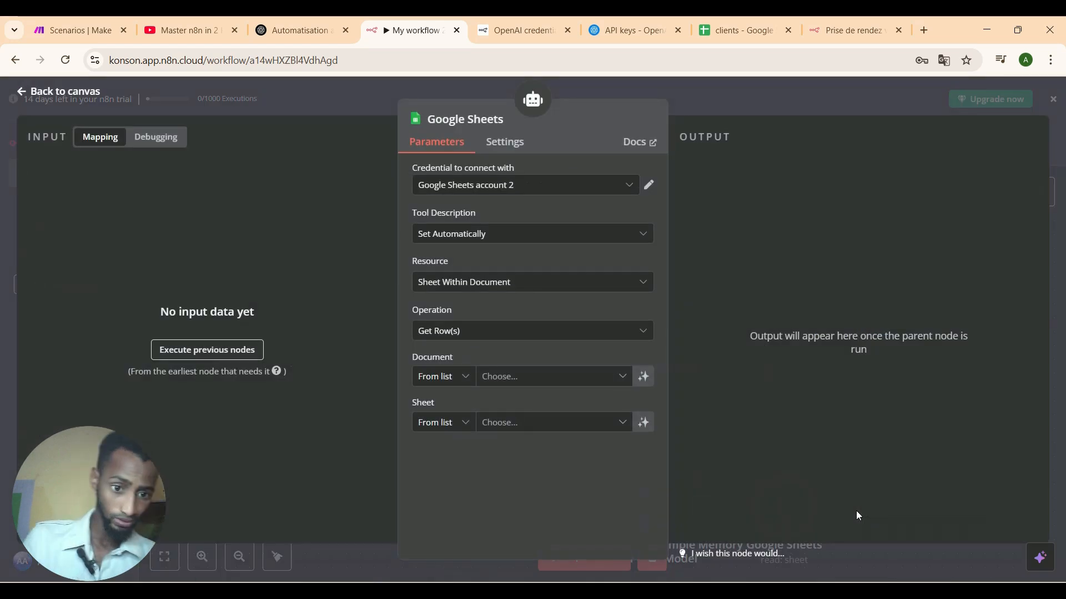
pyautogui.click(550, 191)
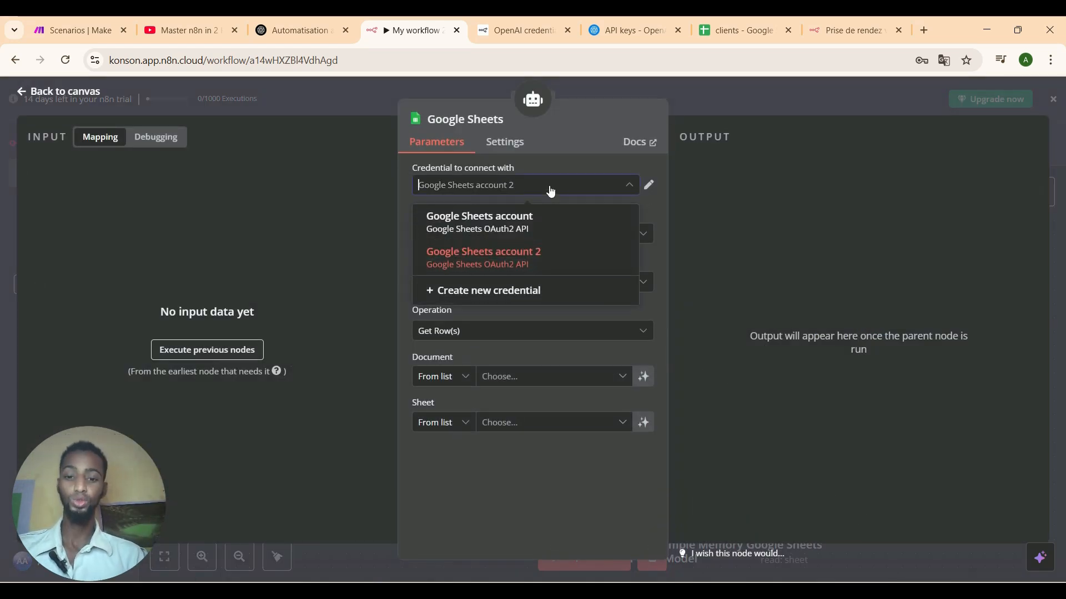
pyautogui.click(550, 190)
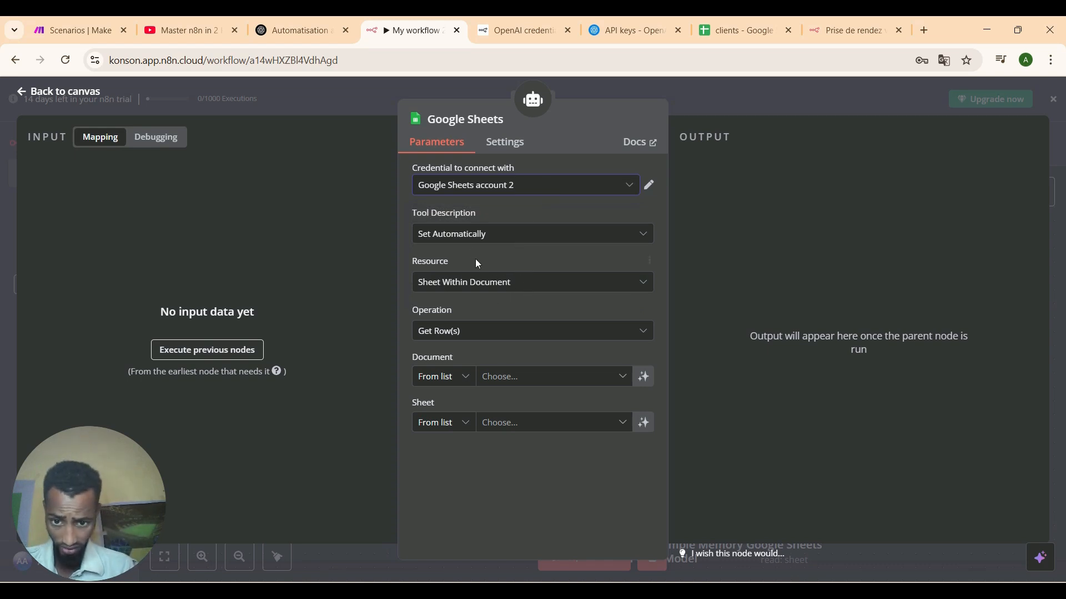
pyautogui.click(533, 331)
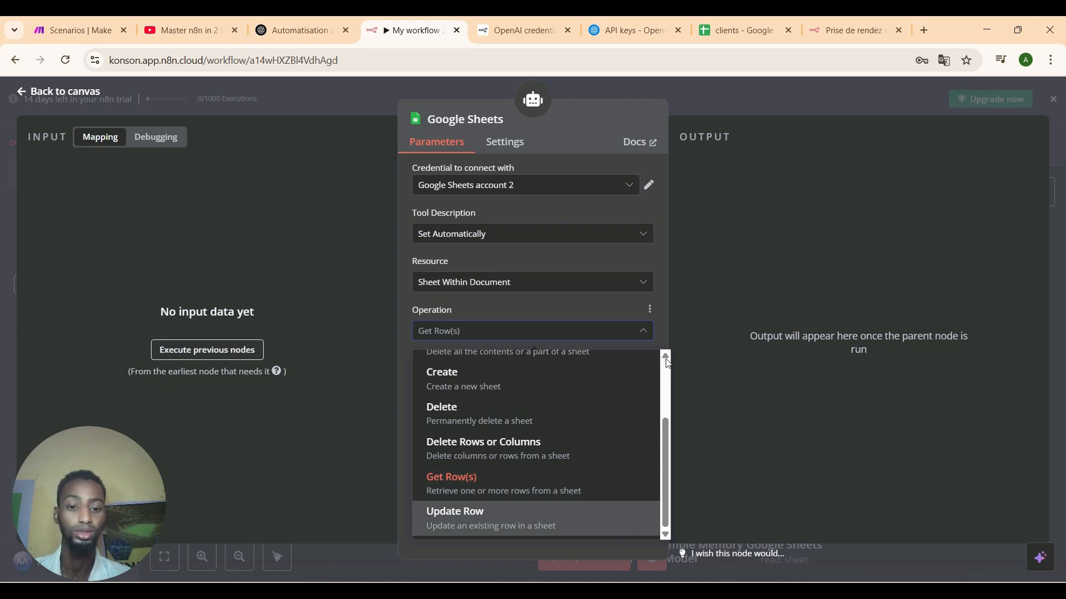
pyautogui.scroll(3, 668, 363)
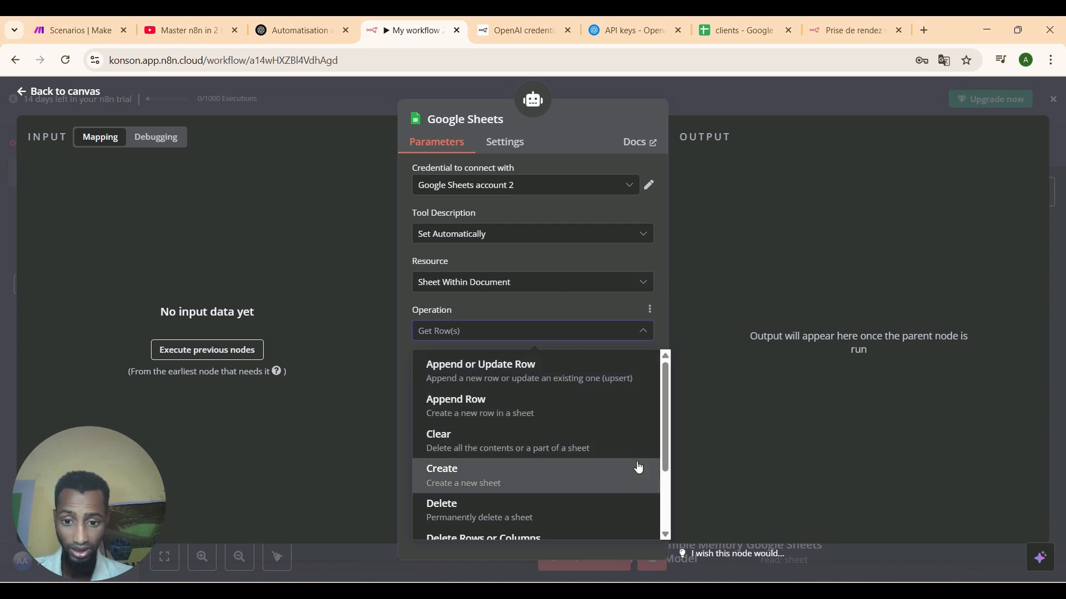
pyautogui.click(594, 410)
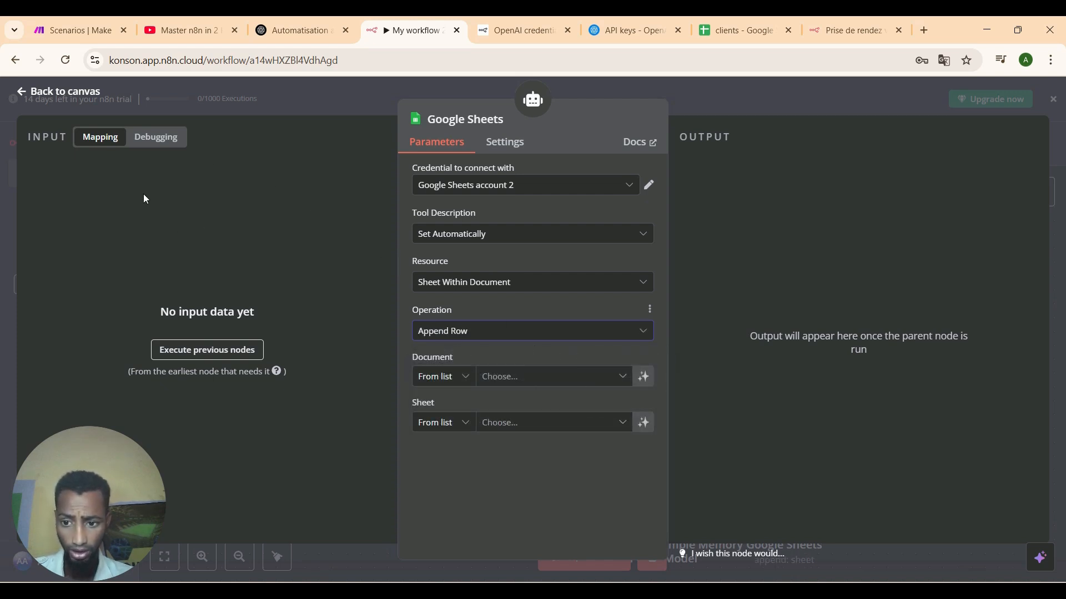
# Open the AI Agent node's settings and add a System Message field.
pyautogui.click(21, 93)
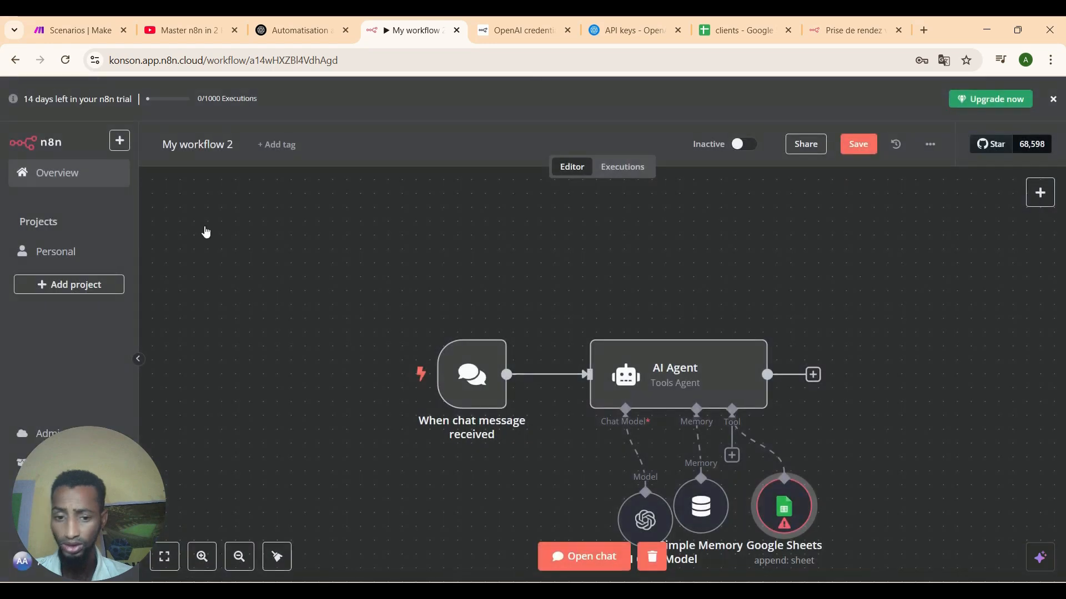
pyautogui.click(664, 392)
pyautogui.doubleClick(665, 391)
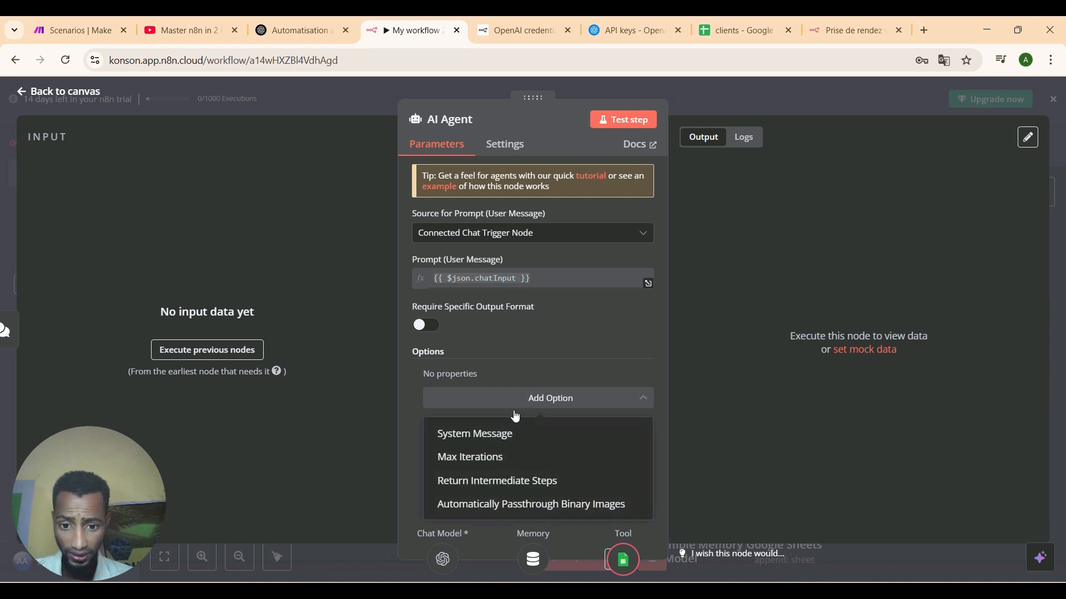
pyautogui.click(521, 434)
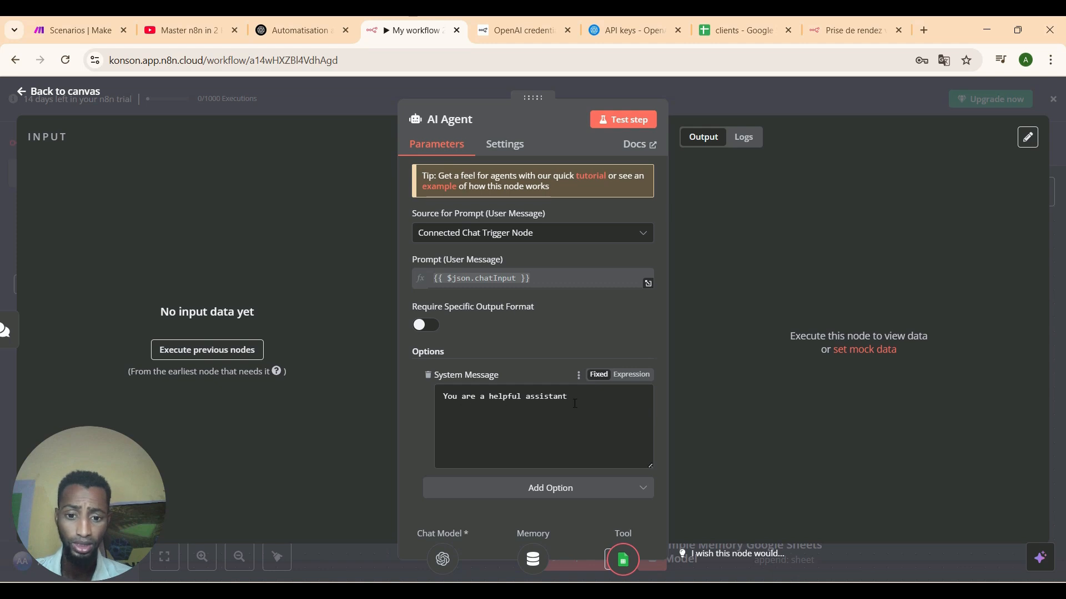
pyautogui.click(541, 428)
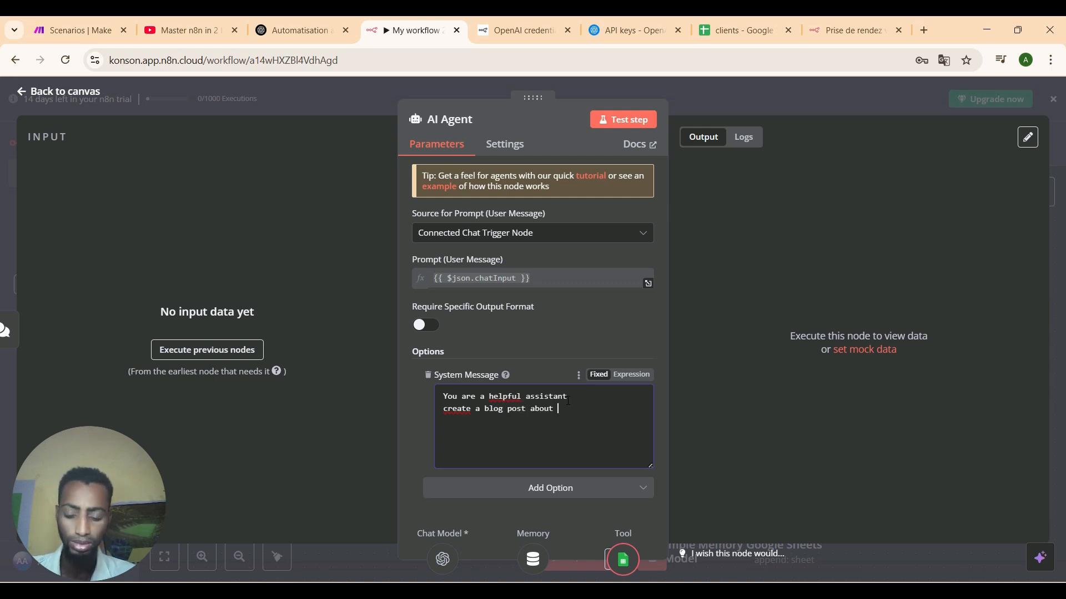
# End the system message with 'money.' and start a test run of the agent.
pyautogui.write('money')
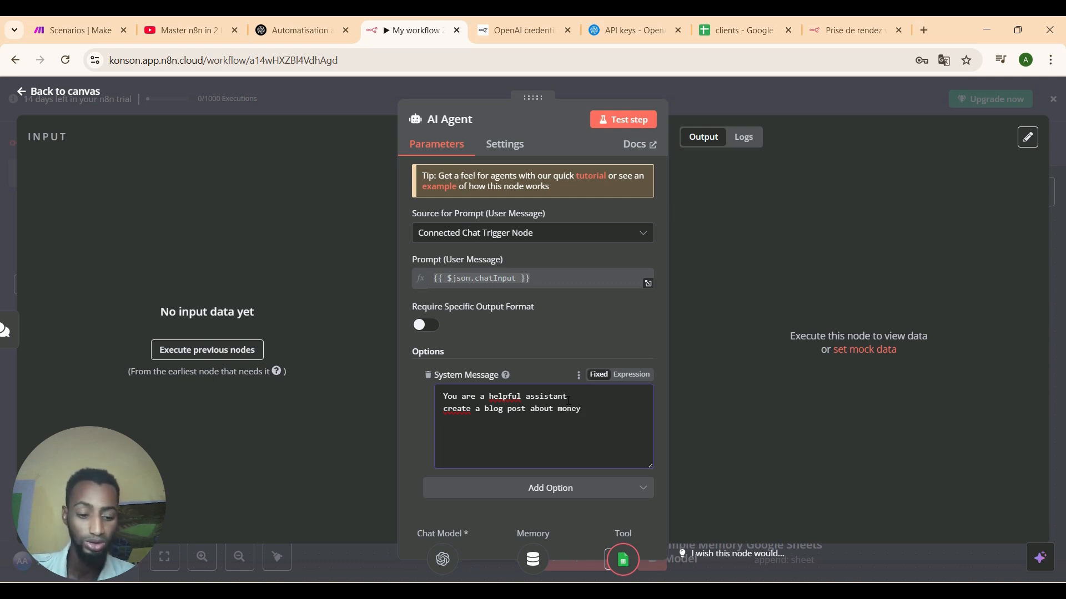
pyautogui.press('BackSpace')
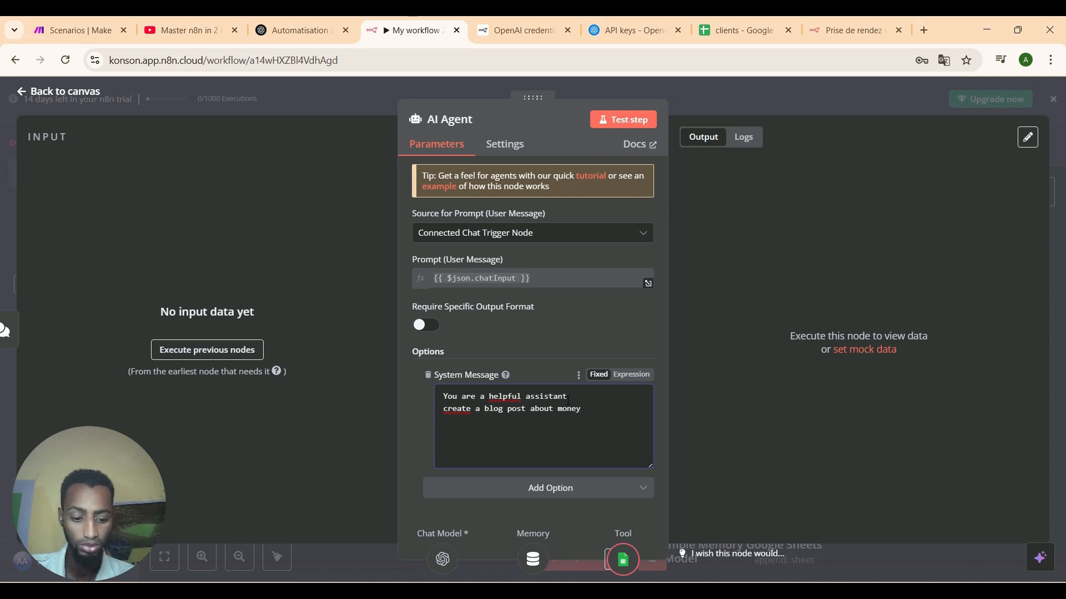
pyautogui.write('.')
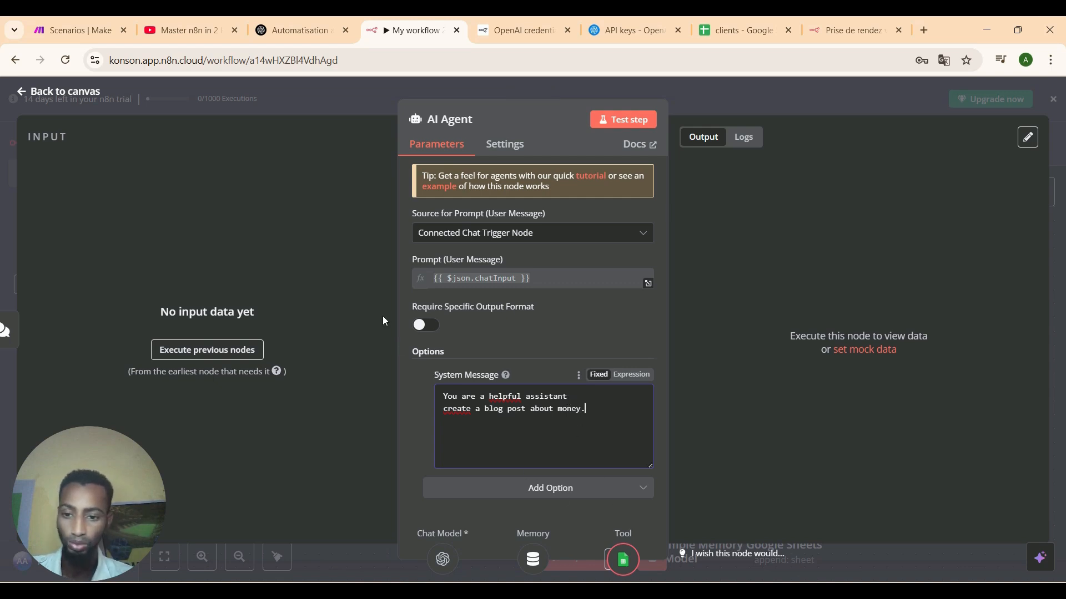
pyautogui.click(610, 120)
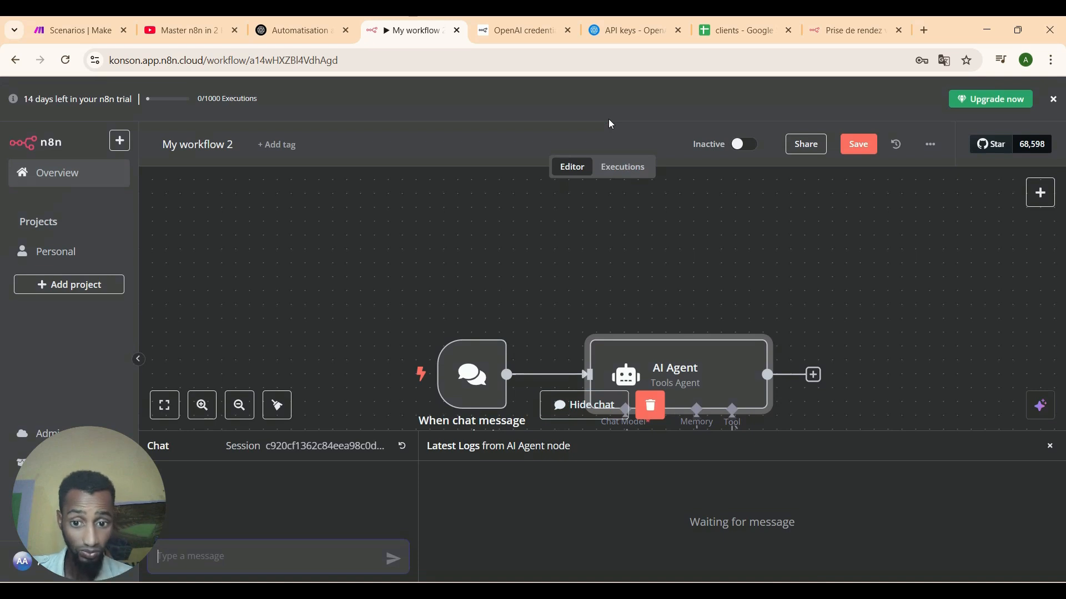
# Send the agent the chat message 'create a blog post and save it my google sheet'.
pyautogui.click(574, 404)
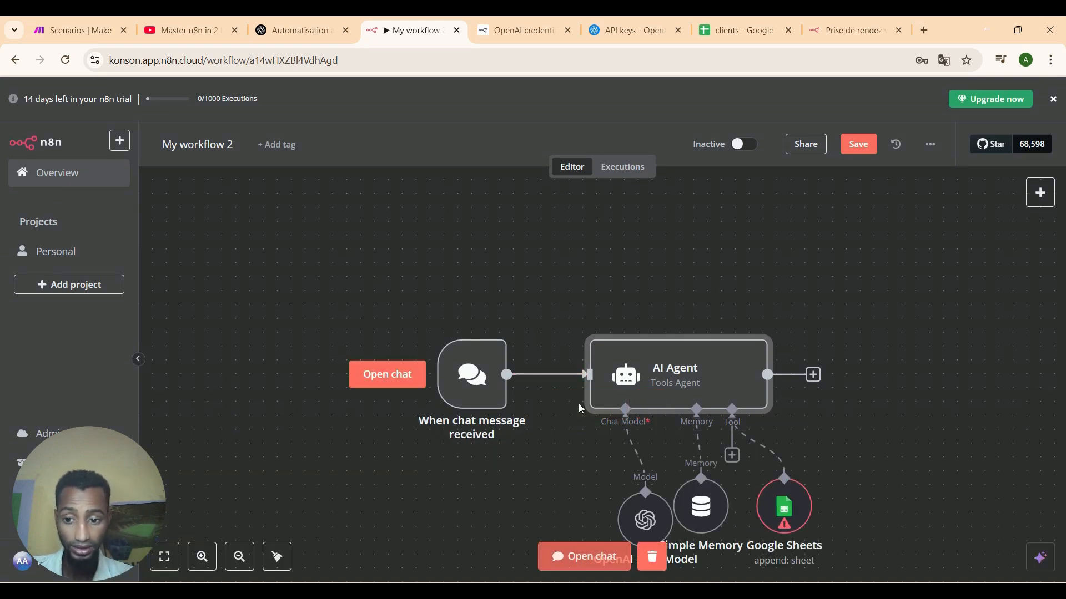
pyautogui.click(407, 385)
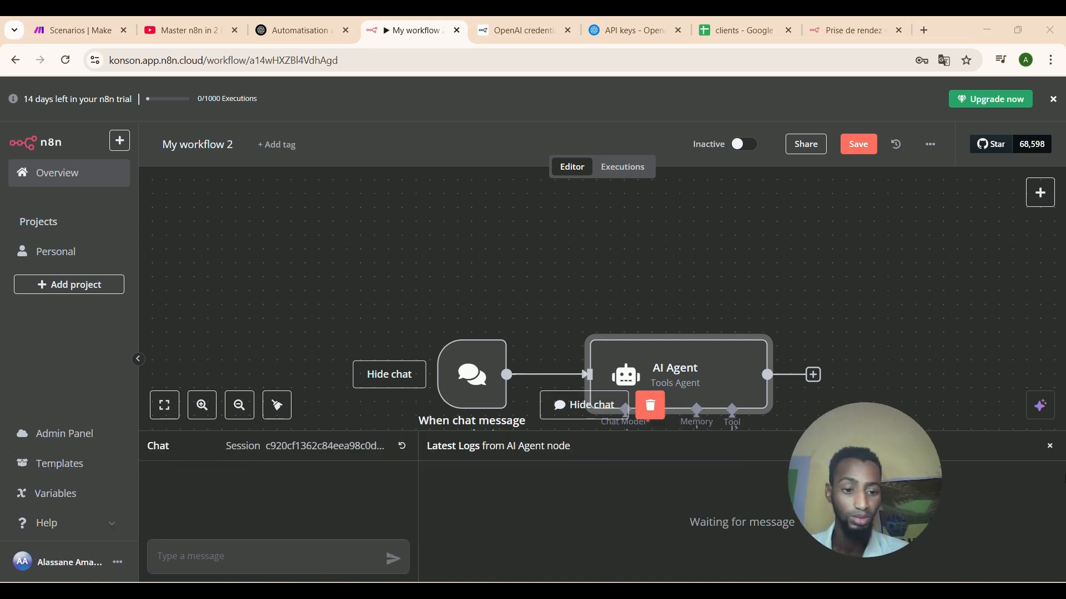
pyautogui.moveTo(882, 486); pyautogui.dragTo(982, 505)
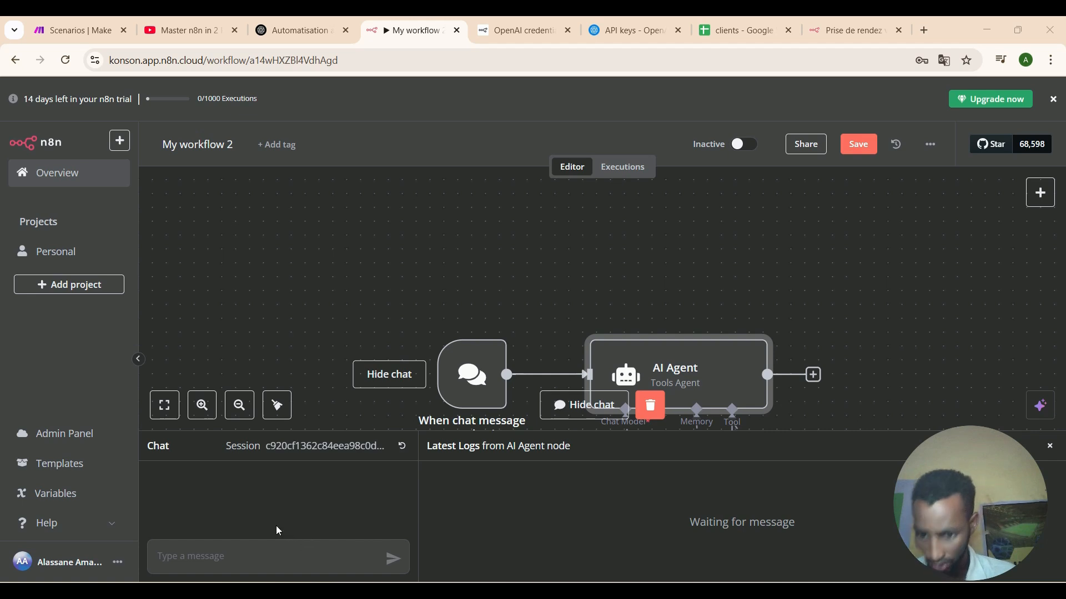
pyautogui.click(233, 551)
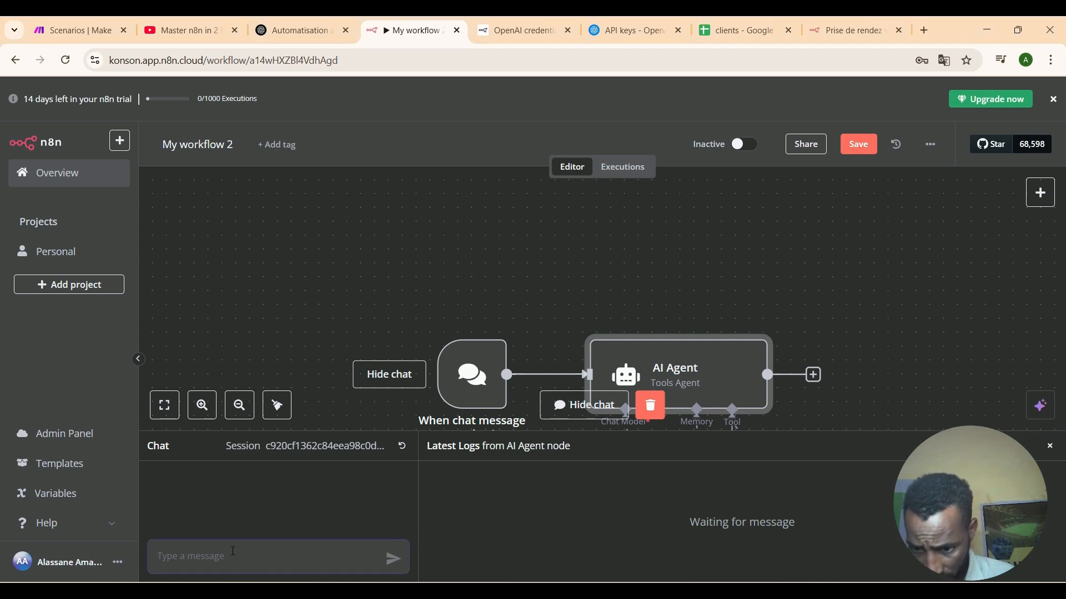
pyautogui.write('create ')
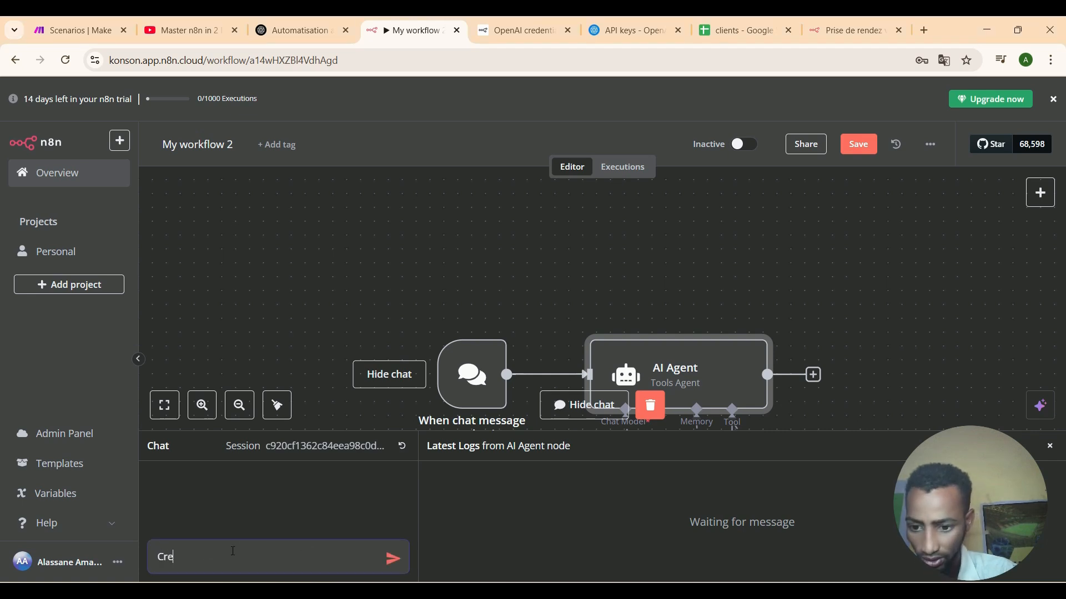
pyautogui.write('a ')
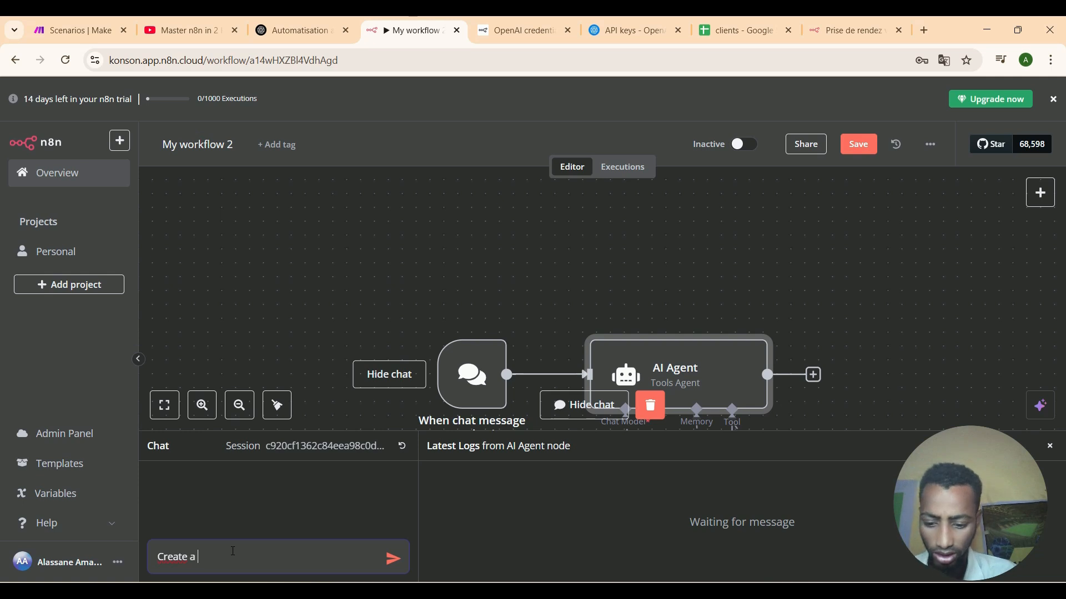
pyautogui.write('blog post ')
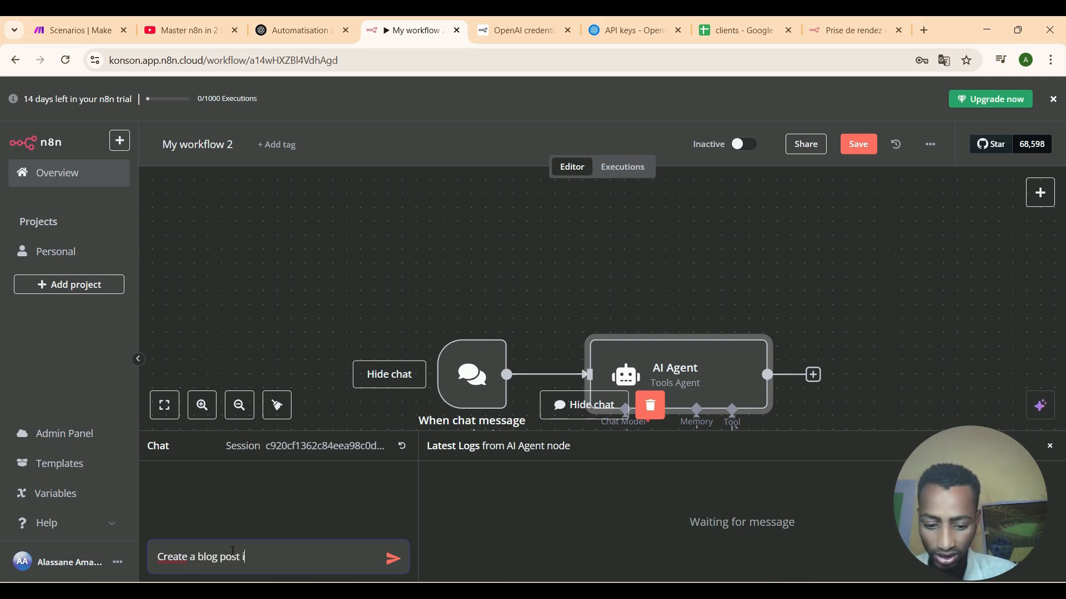
pyautogui.write('and')
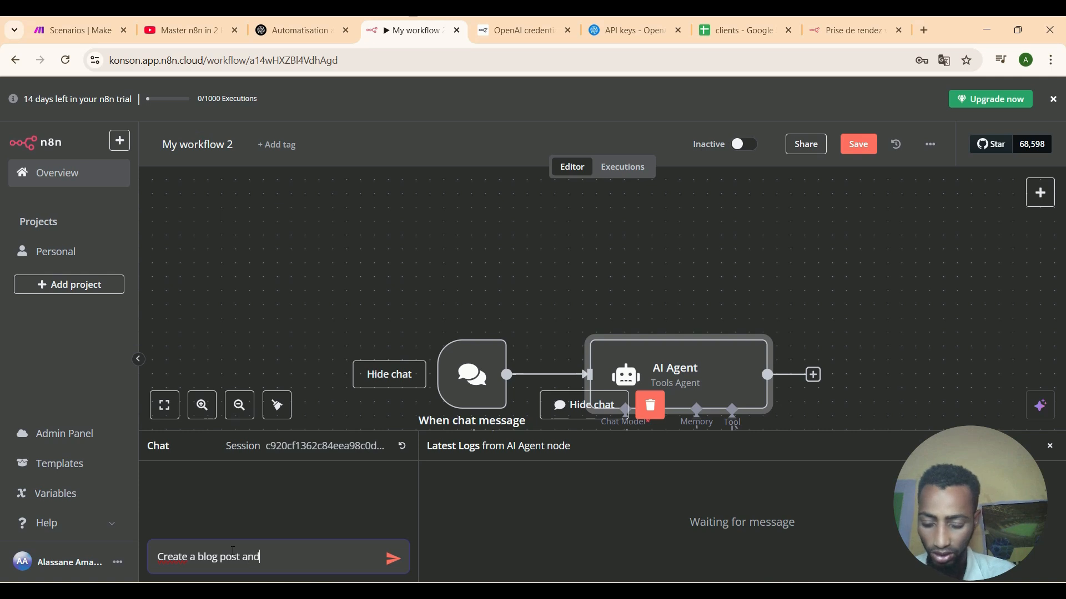
pyautogui.write(' save it')
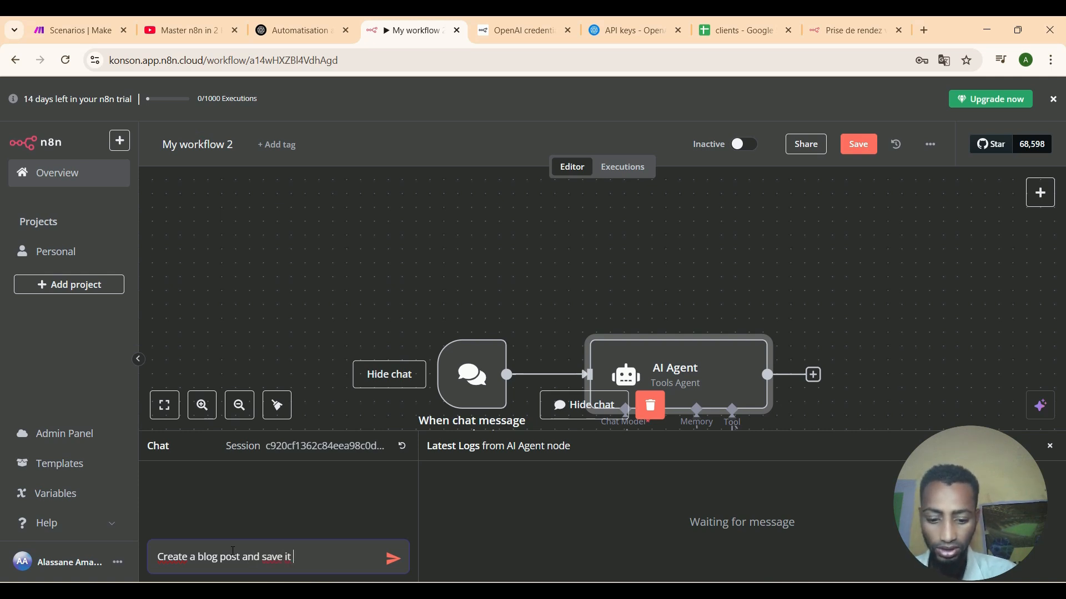
pyautogui.write(' my ')
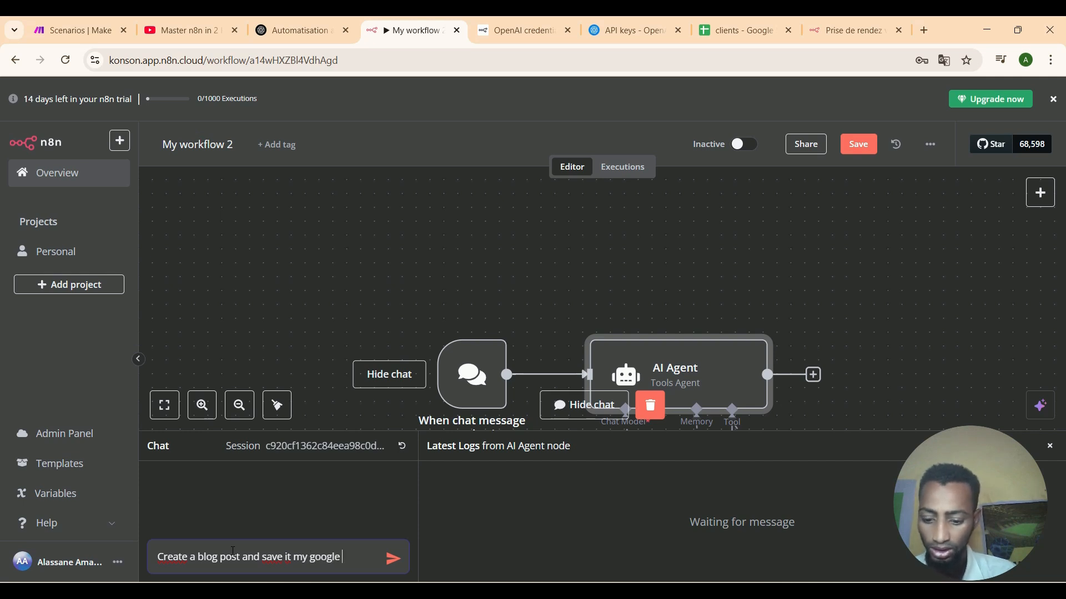
pyautogui.write('google shhet')
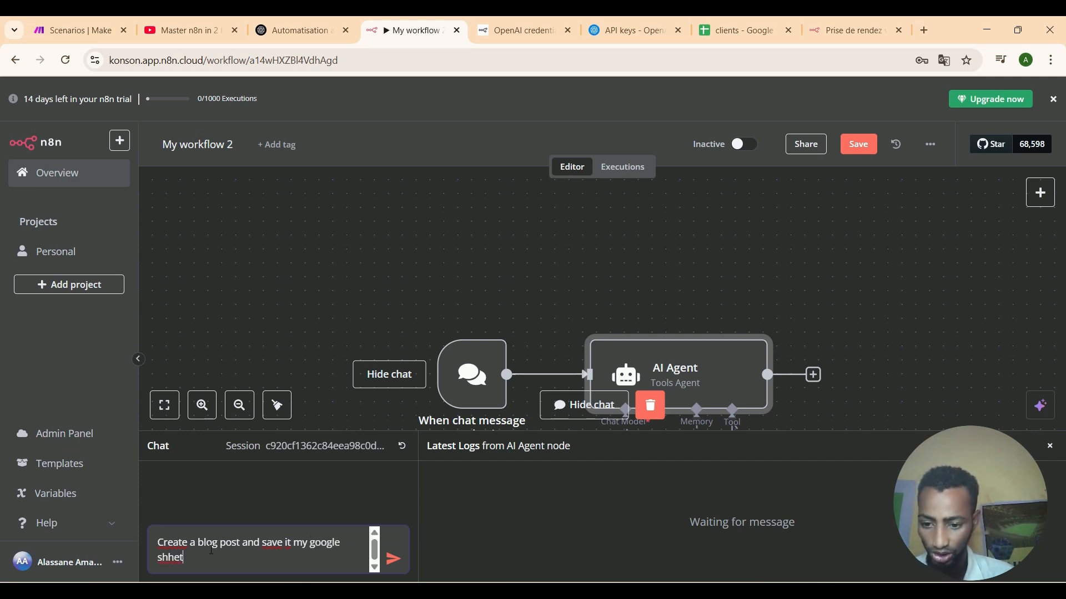
pyautogui.press('BackSpace')
pyautogui.press('BackSpace')
pyautogui.press('BackSpace')
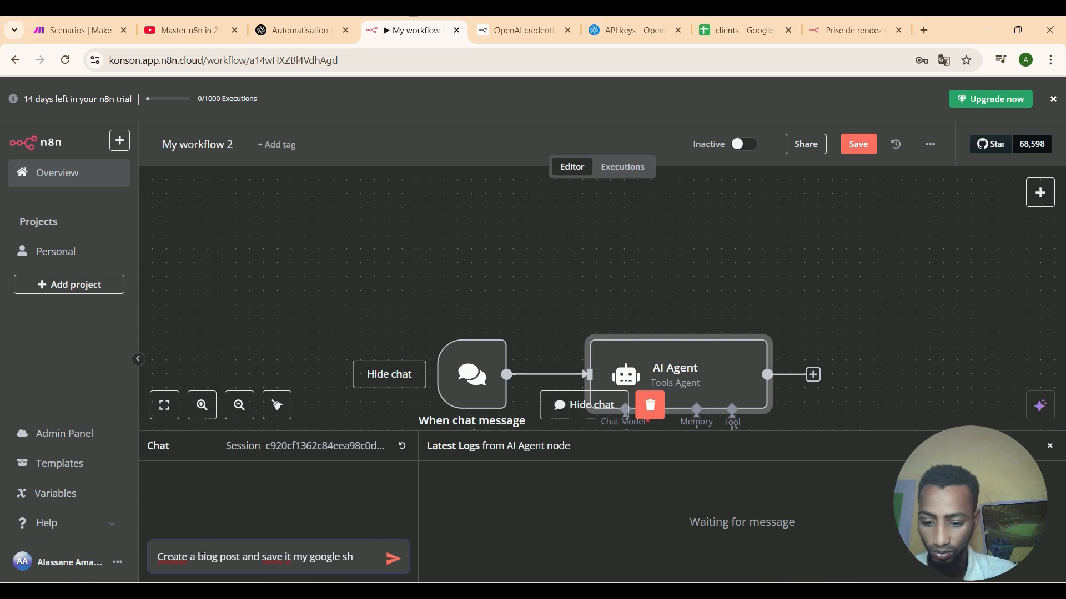
pyautogui.write('eet')
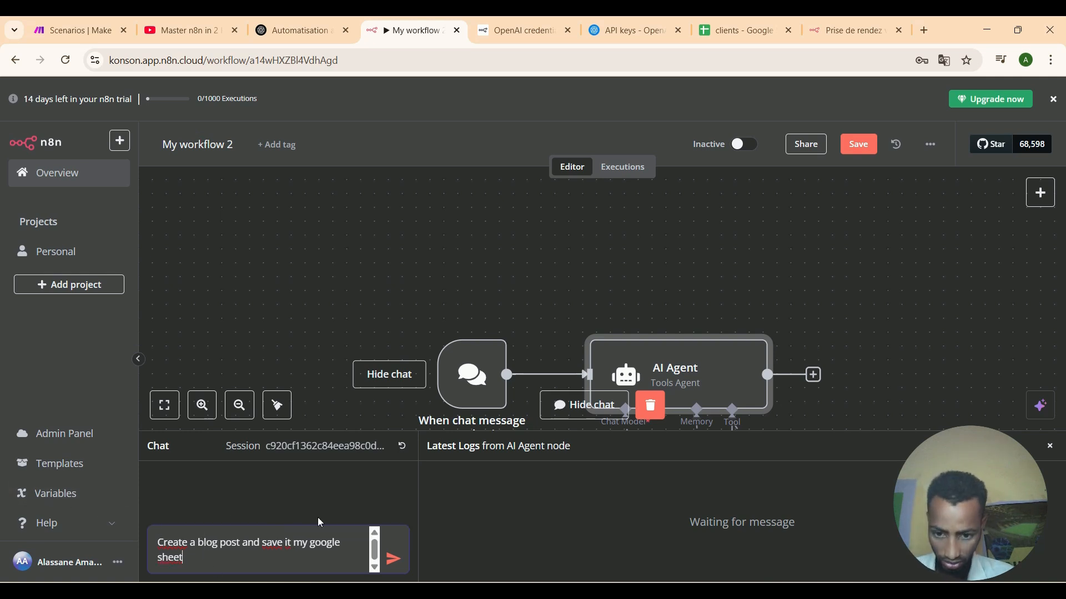
pyautogui.click(387, 557)
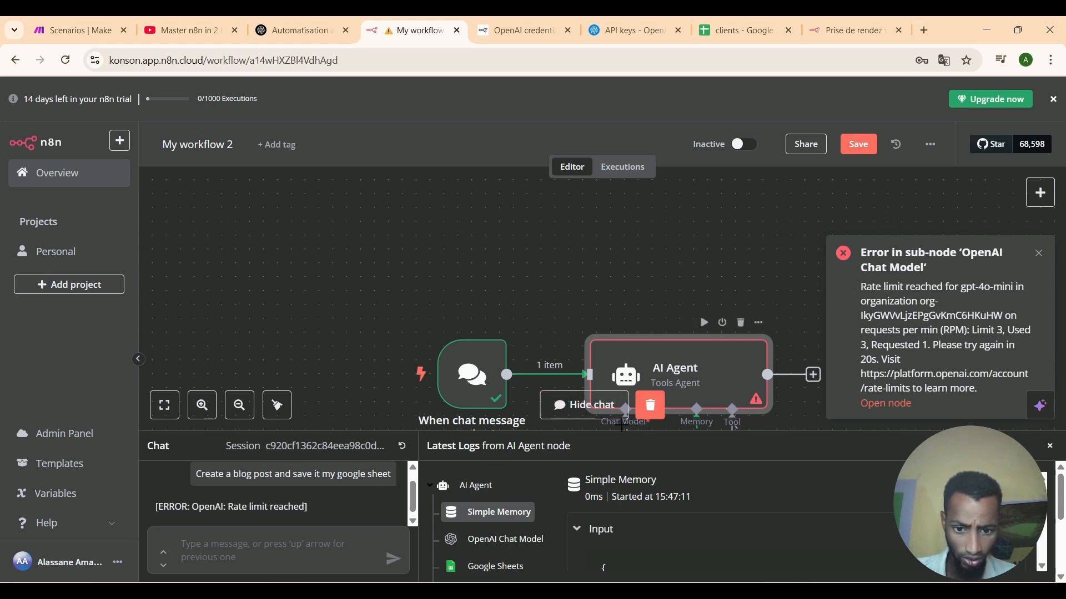
# Switch the Google Sheets tool's credential to 'Google Sheets account'.
pyautogui.click(608, 413)
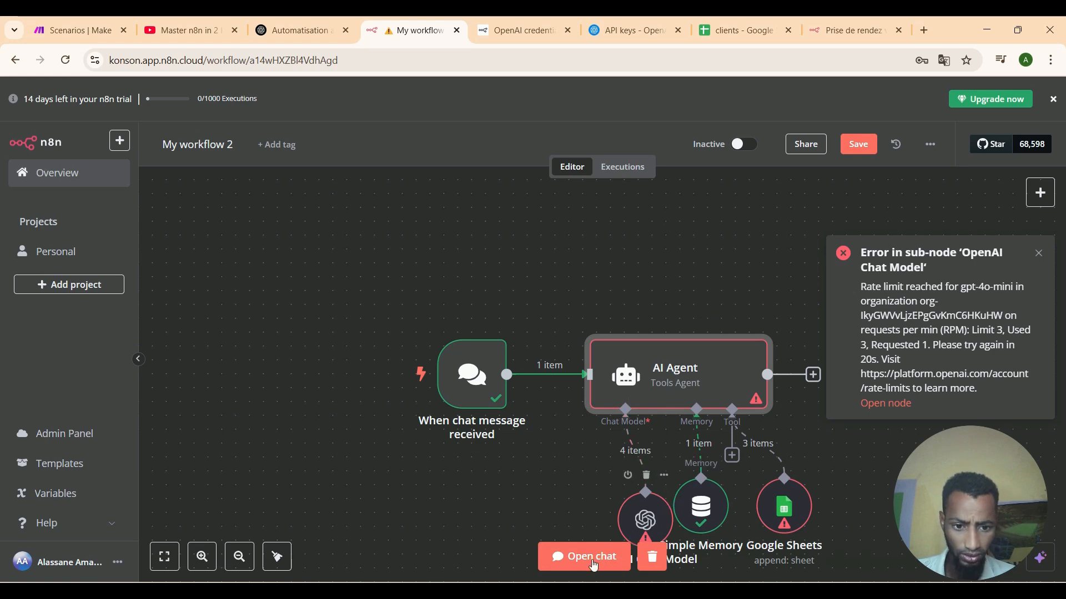
pyautogui.doubleClick(790, 512)
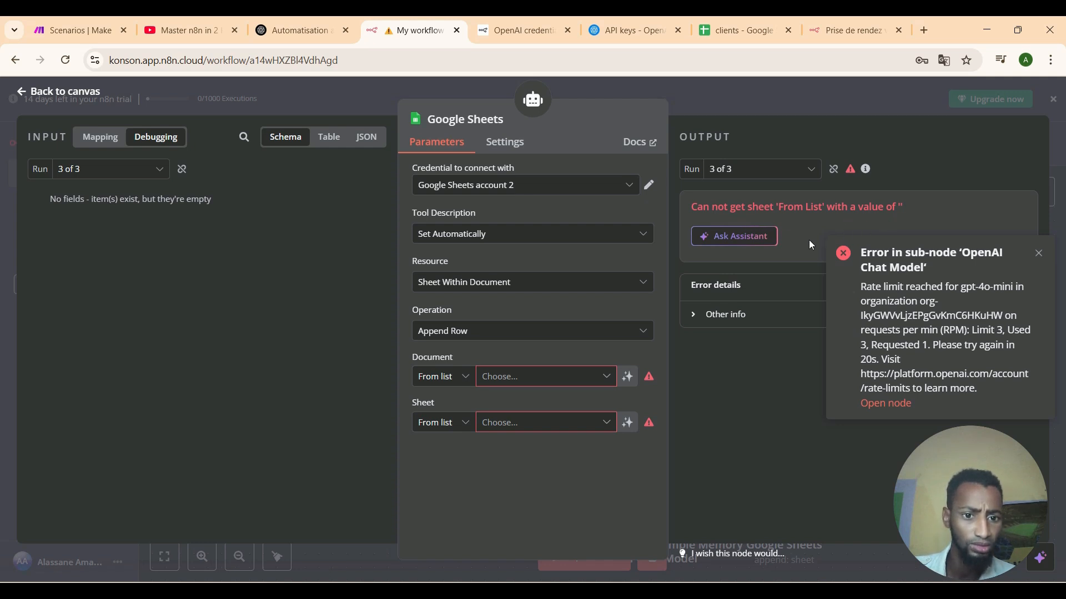
pyautogui.click(587, 376)
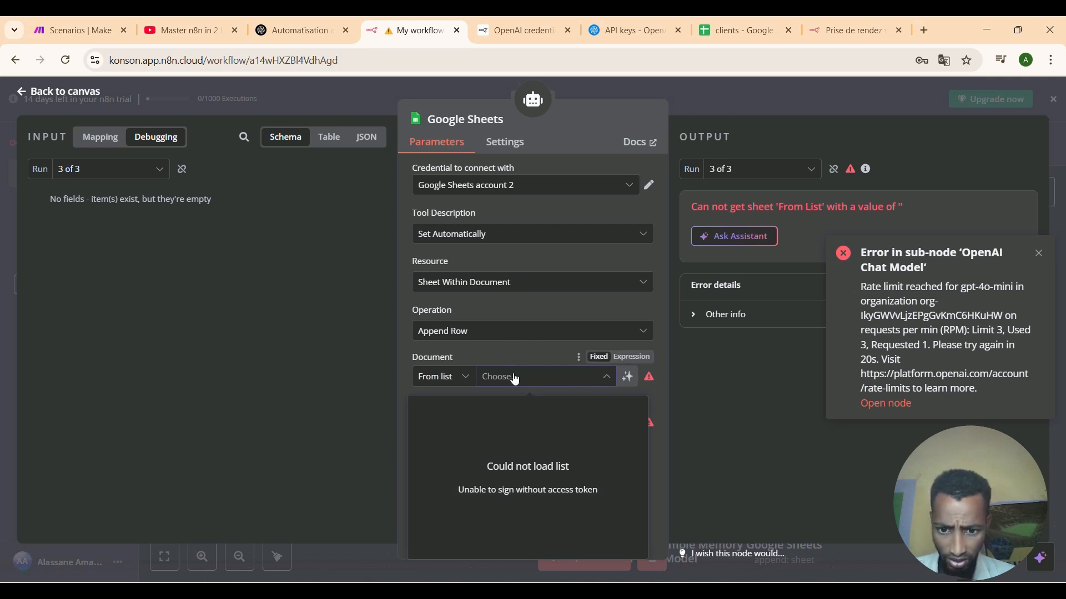
pyautogui.click(724, 383)
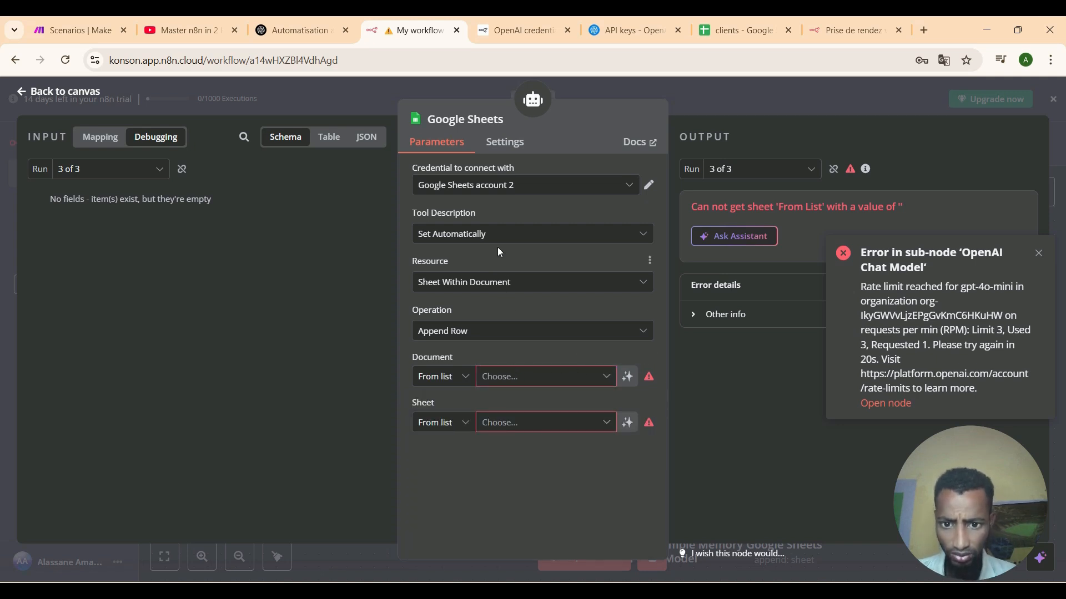
pyautogui.click(510, 192)
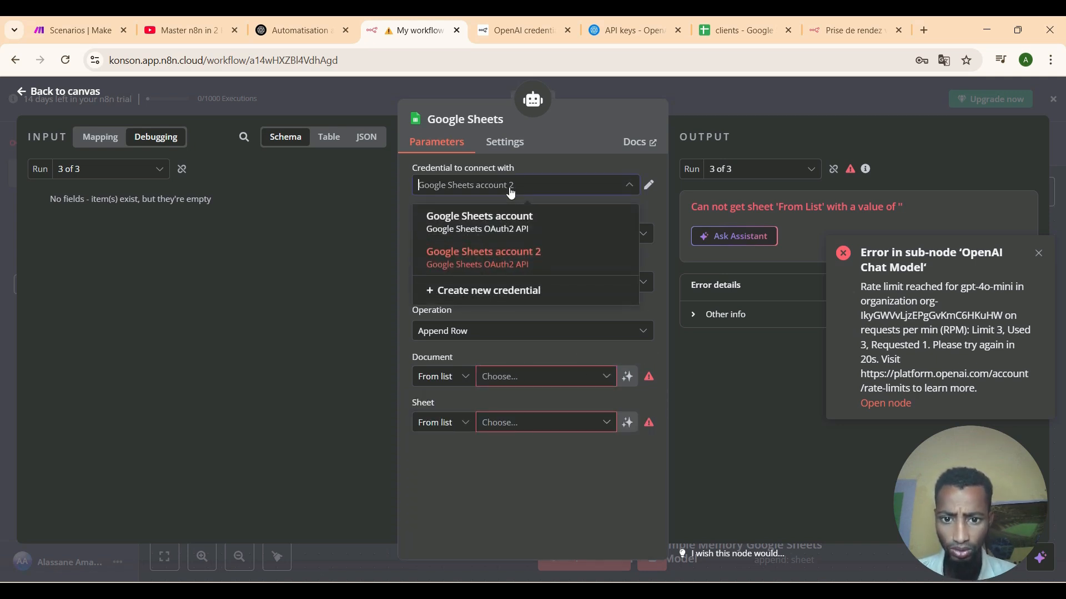
pyautogui.click(506, 224)
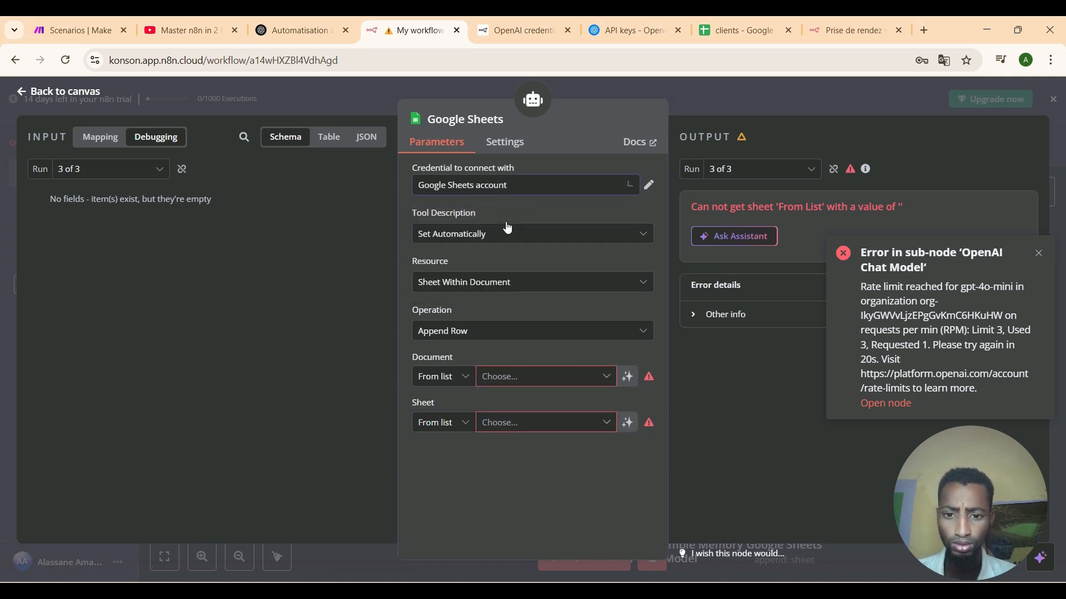
pyautogui.click(543, 188)
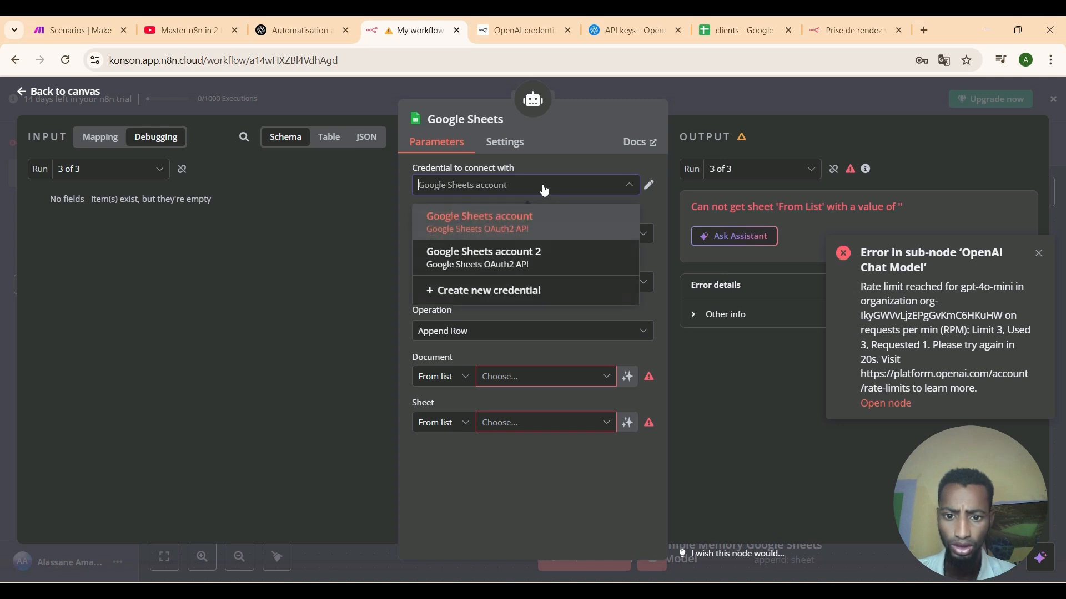
pyautogui.click(526, 222)
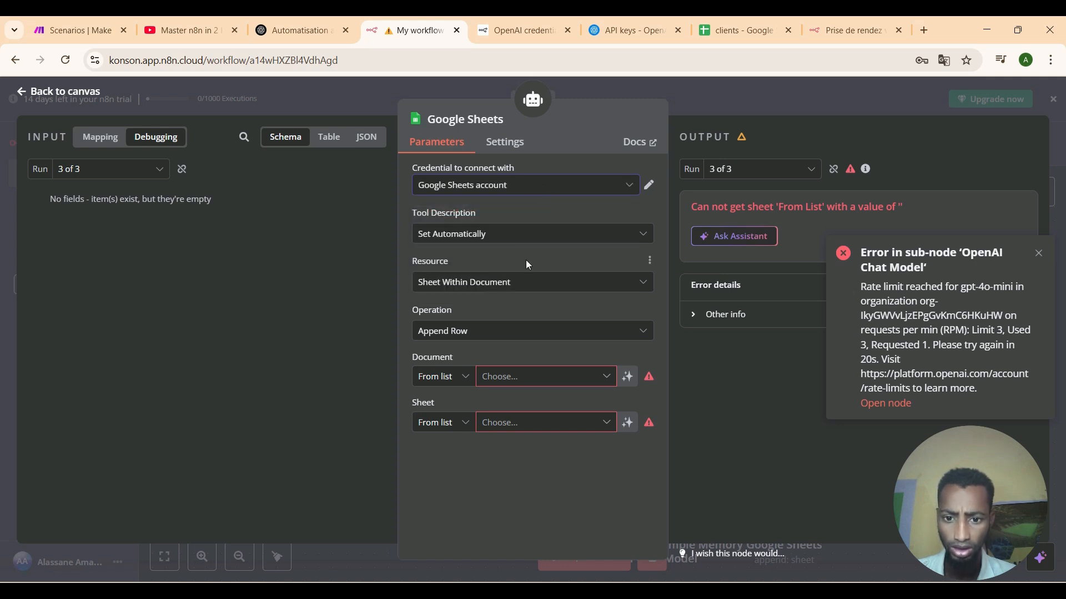
# Choose 'Feuille de calcul sans titre' as the document, then view the clients spreadsheet.
pyautogui.click(534, 375)
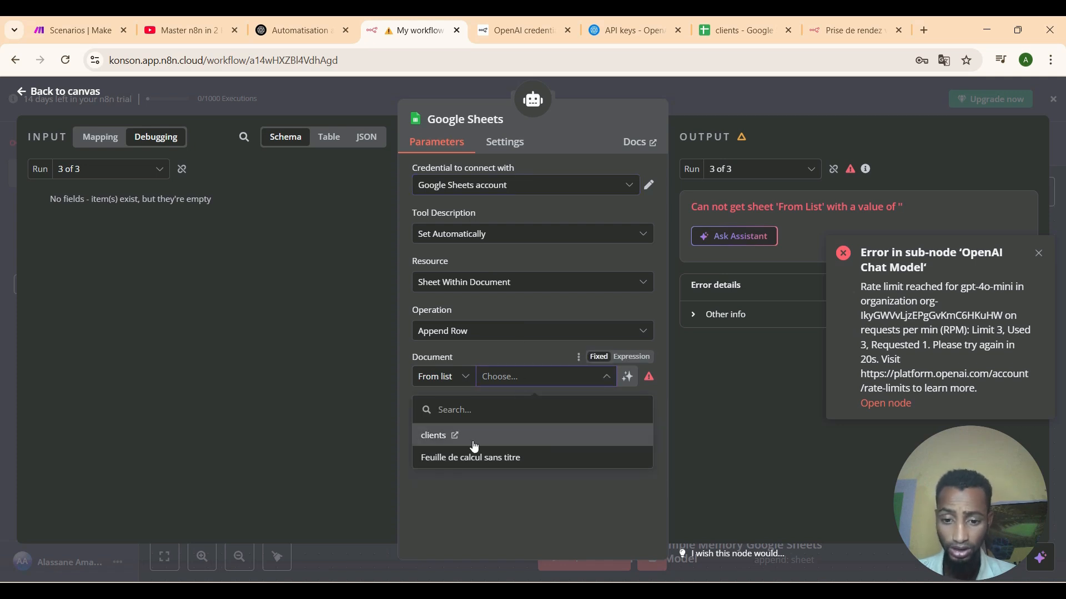
pyautogui.click(516, 457)
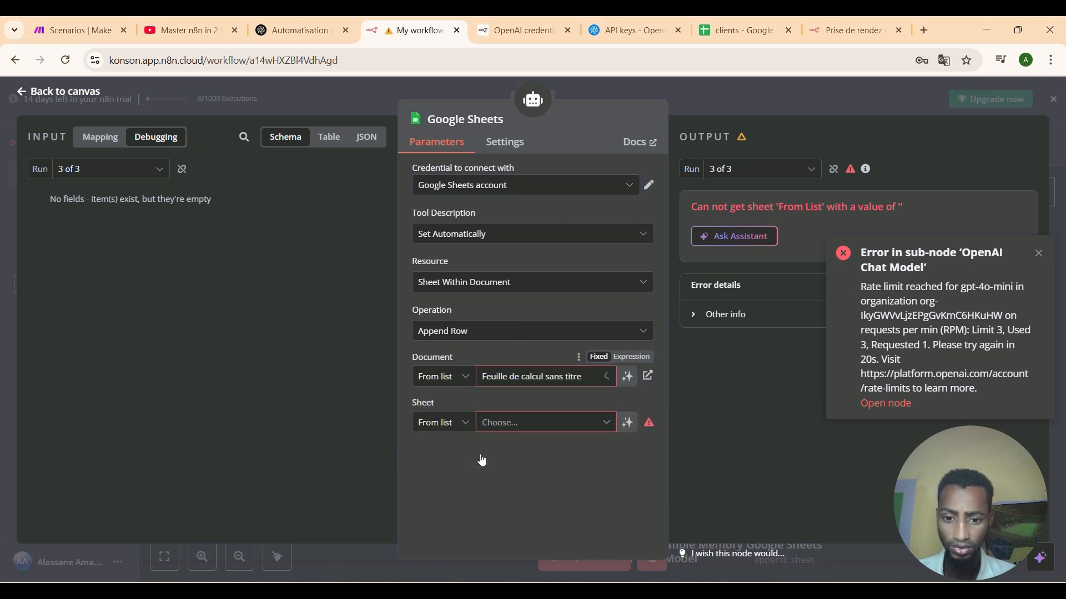
pyautogui.click(553, 380)
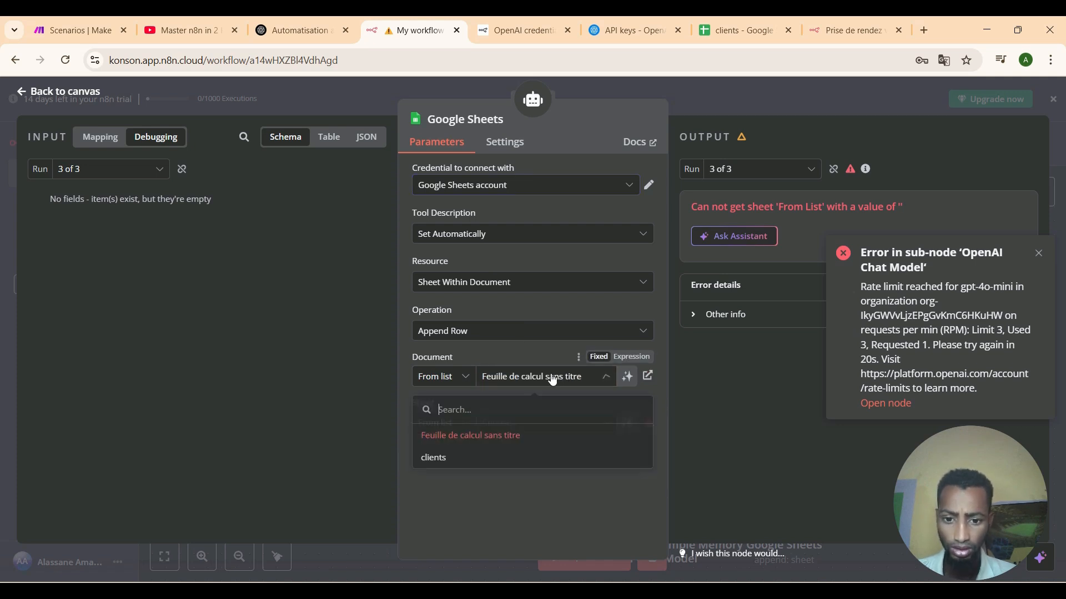
pyautogui.click(729, 31)
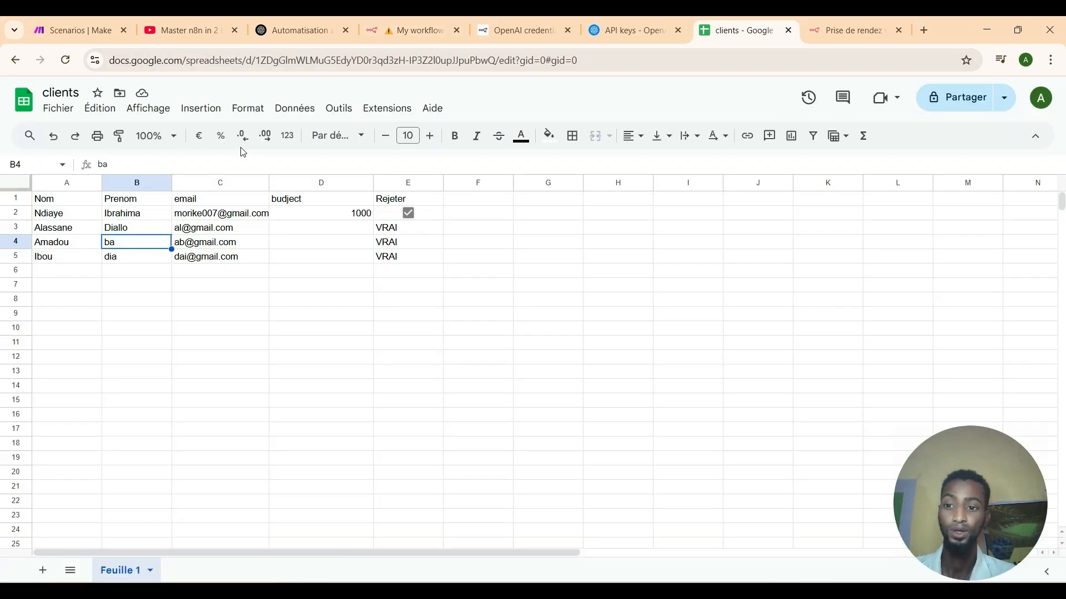
# Open yesterday's untitled spreadsheet in Google Sheets.
pyautogui.click(57, 109)
pyautogui.click(77, 157)
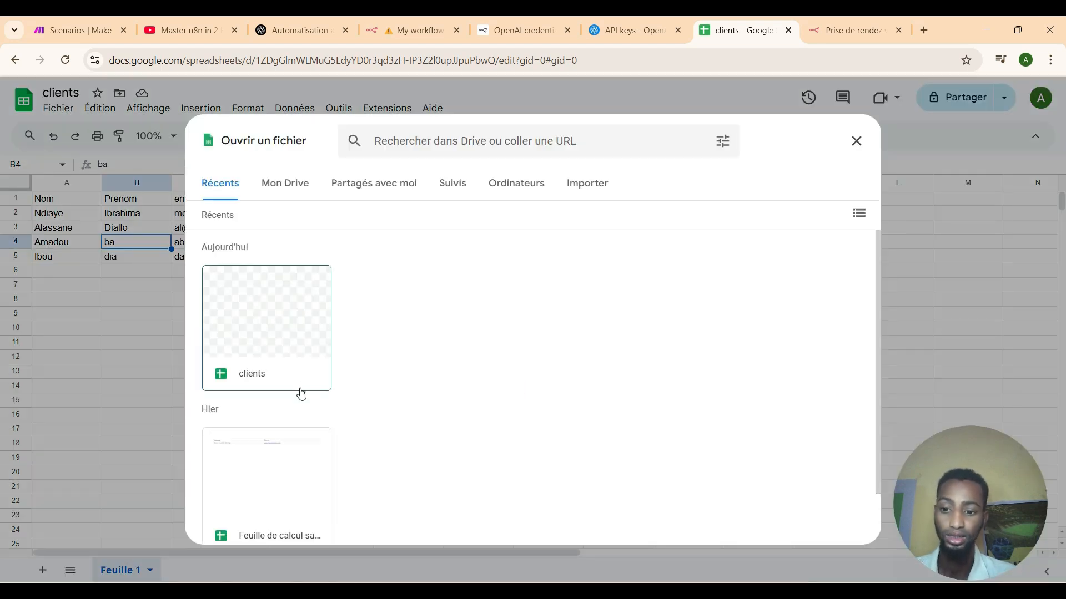
pyautogui.click(273, 469)
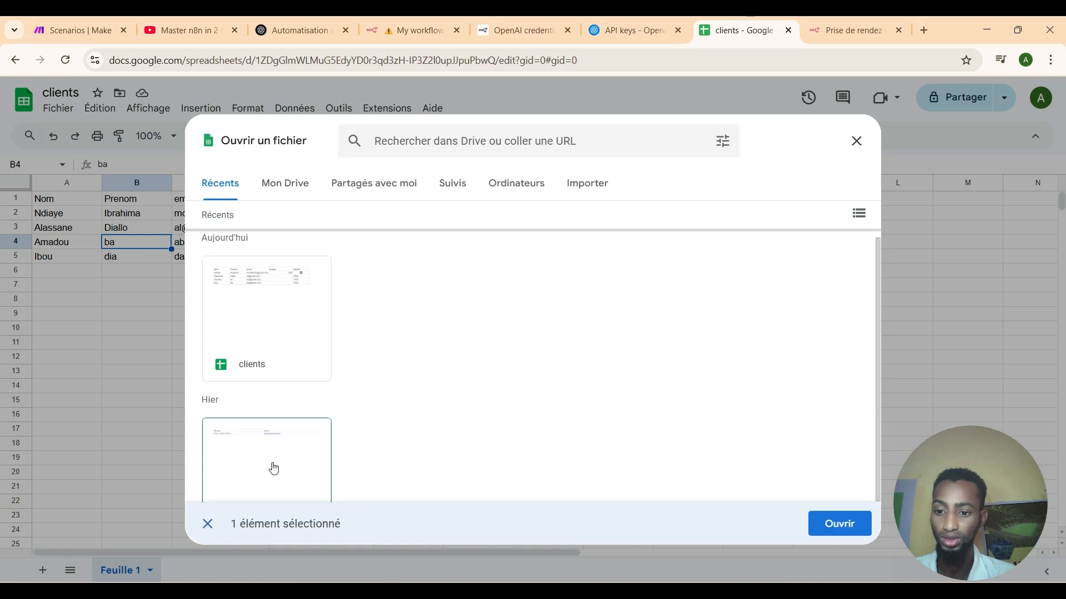
pyautogui.click(856, 531)
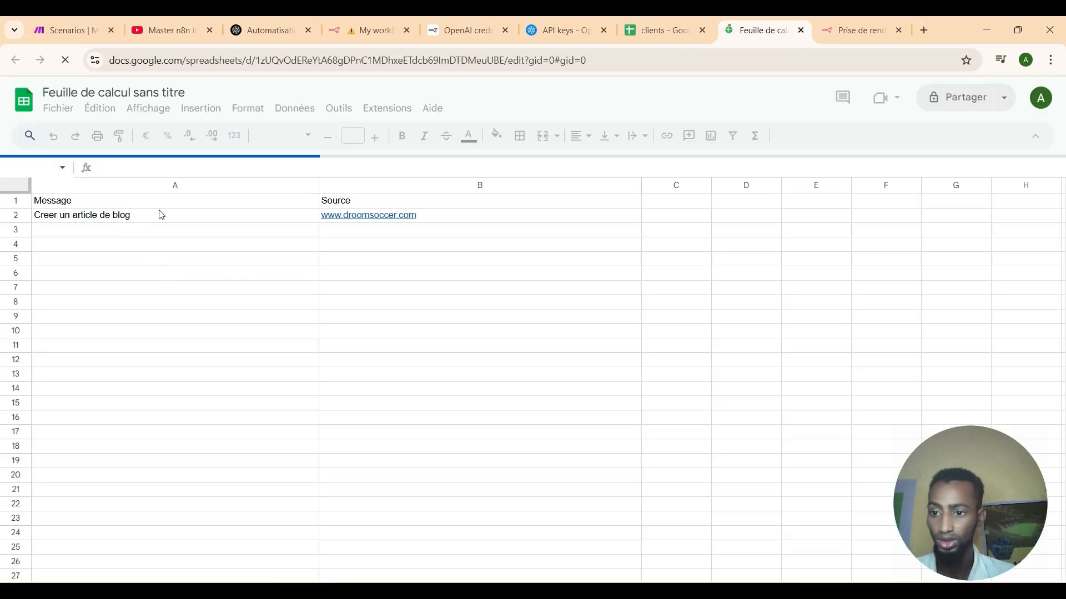
# Clear cells A2, B2 and B1, and change the A1 header to 'blog'.
pyautogui.click(160, 219)
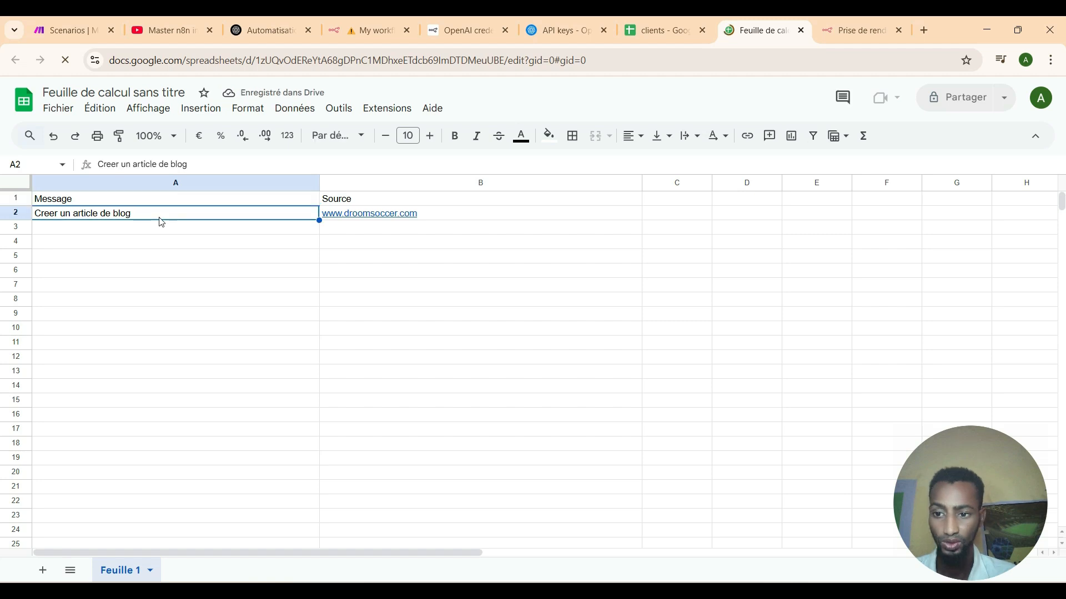
pyautogui.press('Delete')
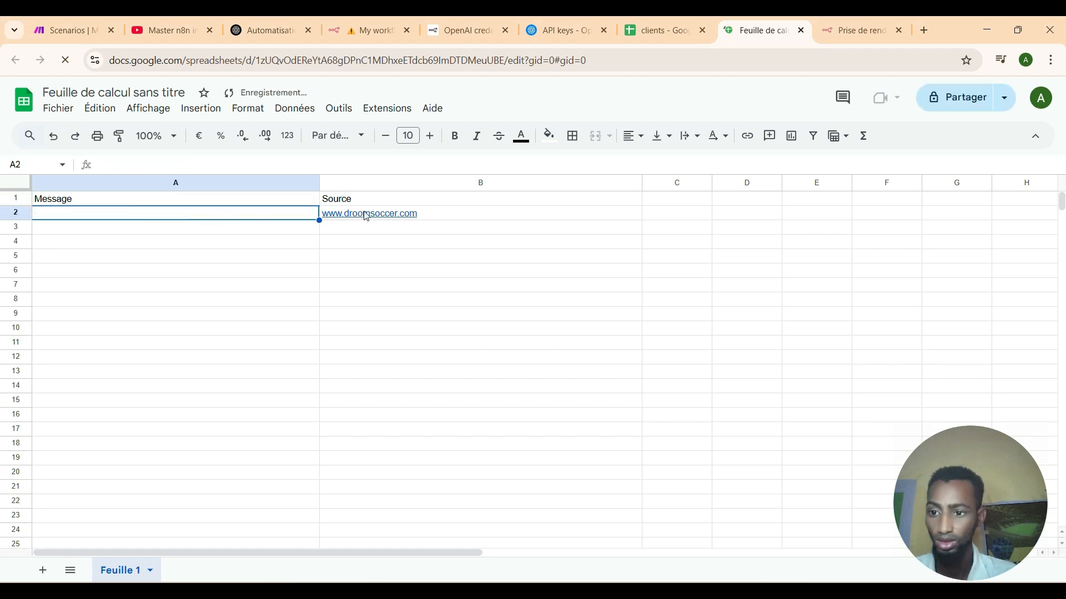
pyautogui.click(366, 215)
pyautogui.press('Delete')
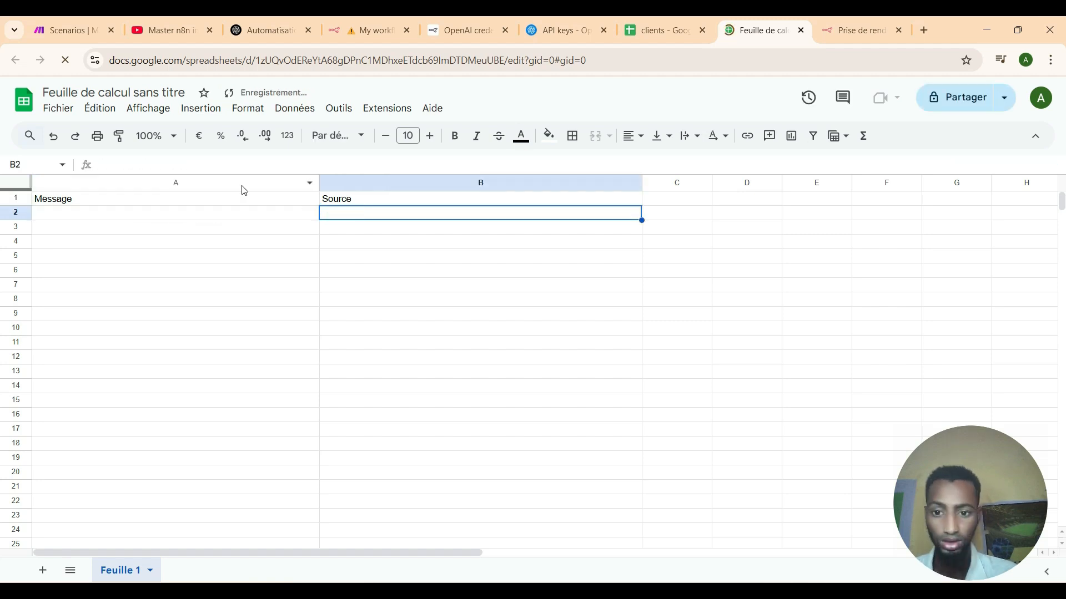
pyautogui.click(243, 204)
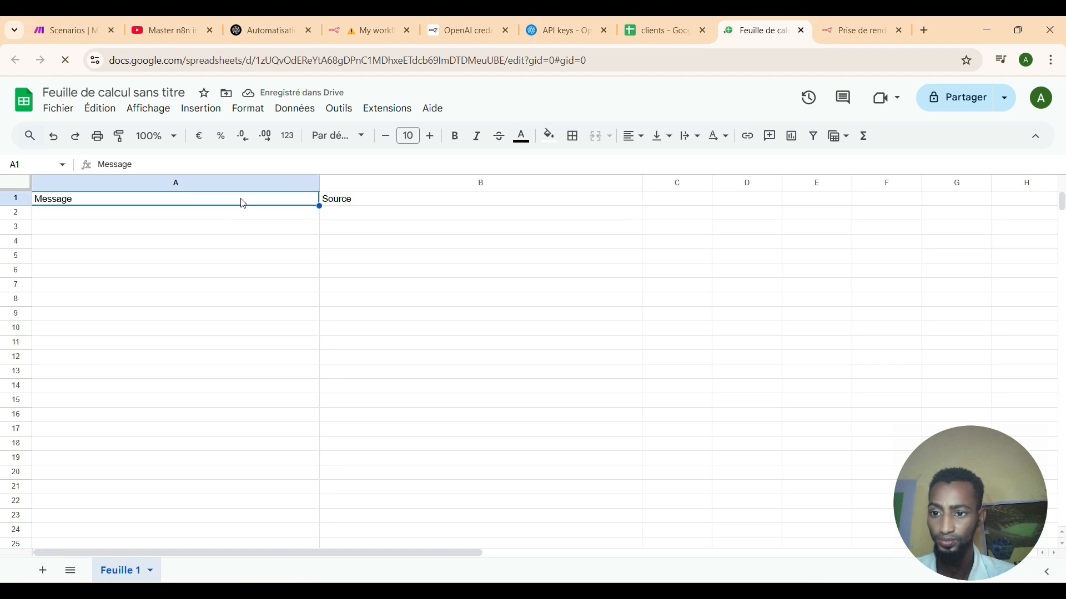
pyautogui.doubleClick(243, 203)
pyautogui.press('BackSpace')
pyautogui.press('BackSpace')
pyautogui.press('BackSpace')
pyautogui.press('BackSpace')
pyautogui.press('BackSpace')
pyautogui.press('BackSpace')
pyautogui.press('BackSpace')
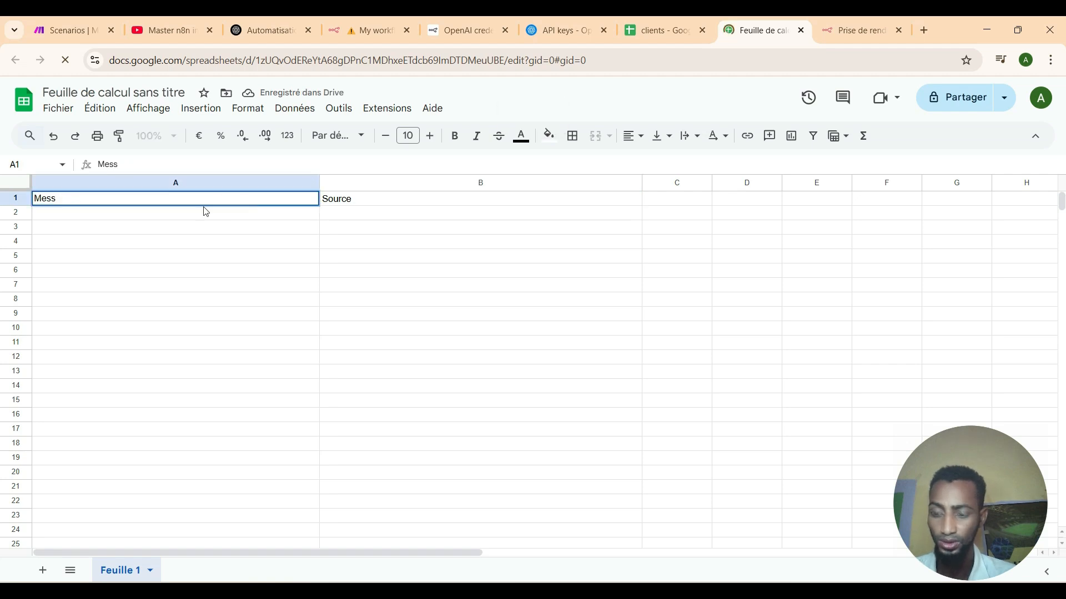
pyautogui.write('blog')
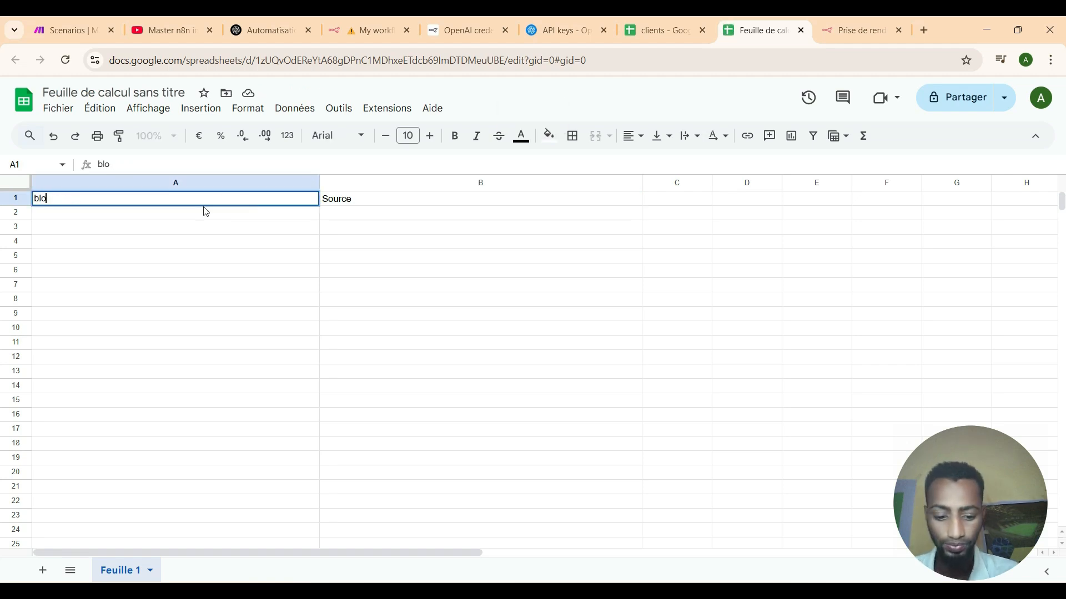
pyautogui.click(358, 205)
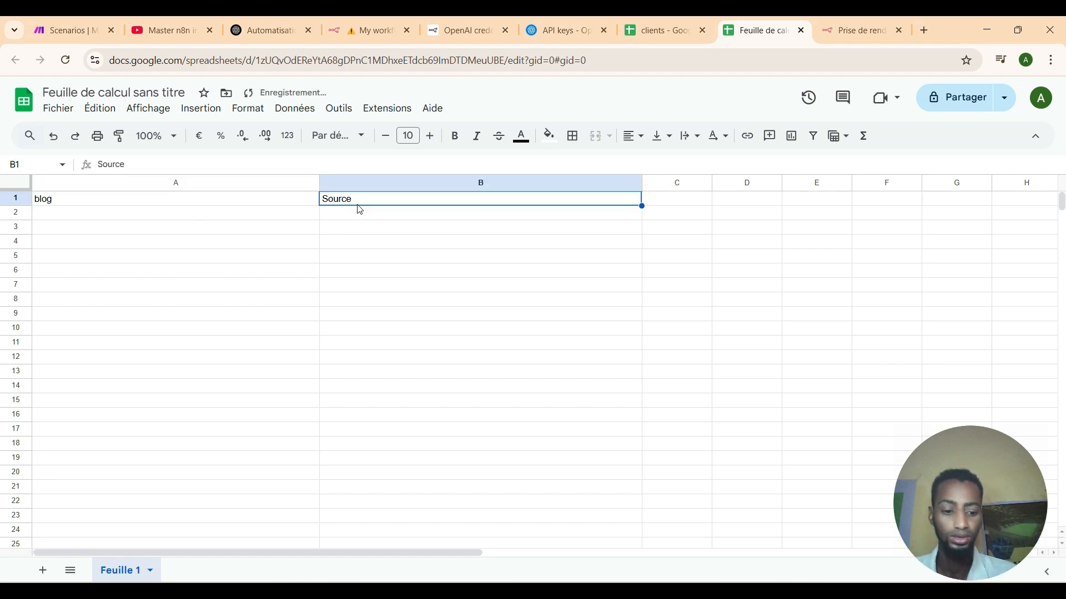
pyautogui.press('Delete')
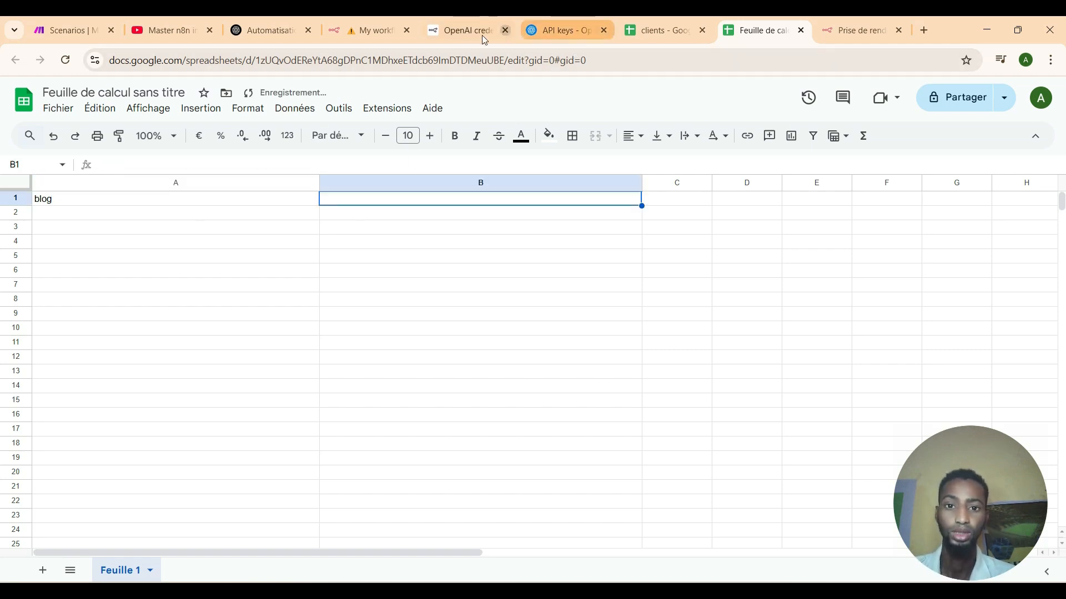
# Rename the spreadsheet to 'blog' and return to the n8n workflow.
pyautogui.click(176, 91)
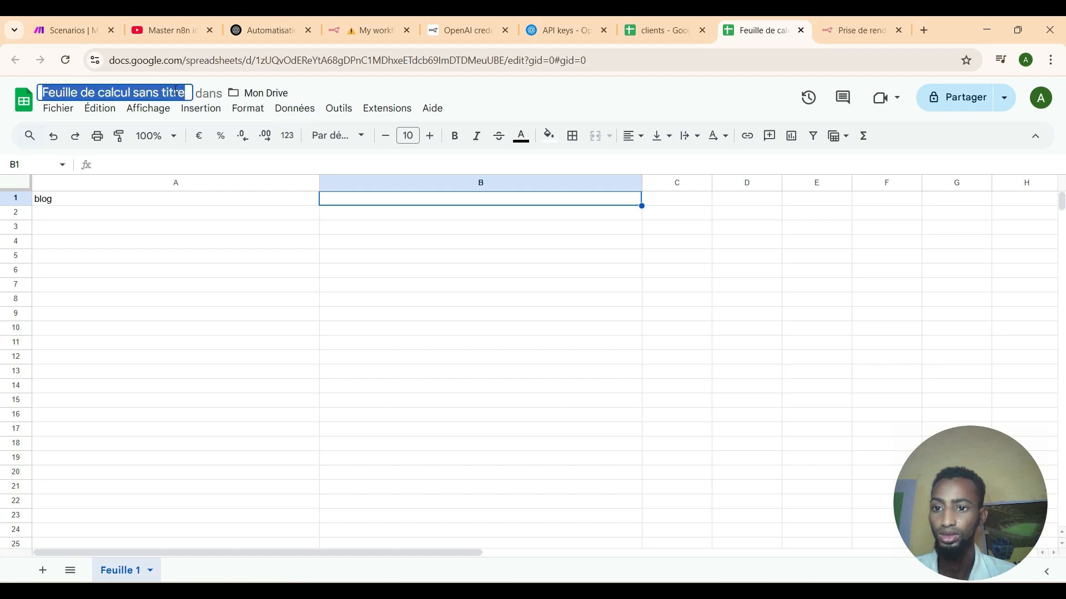
pyautogui.write('log')
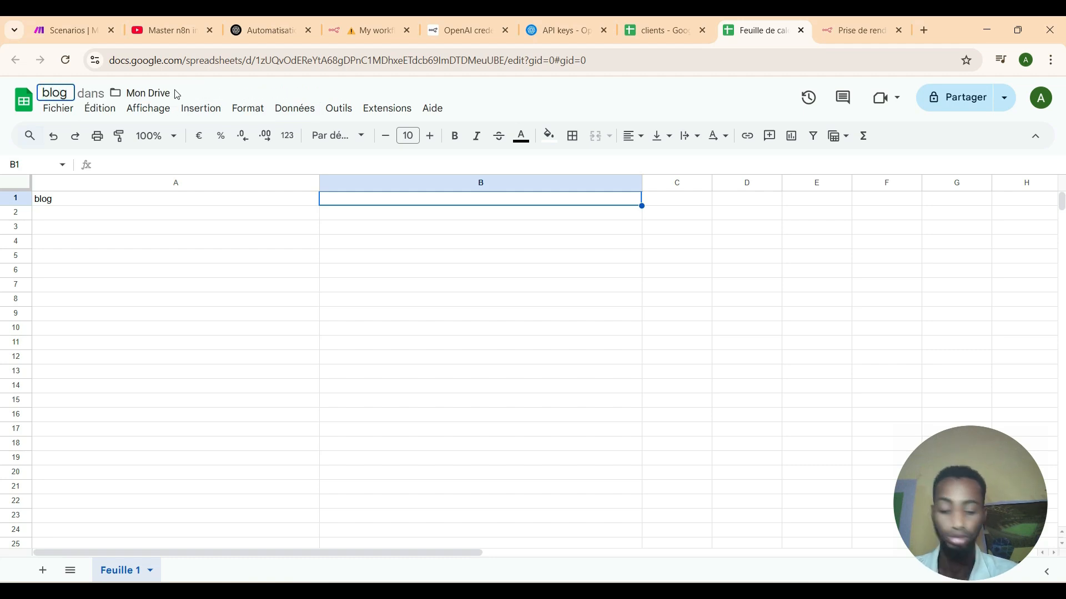
pyautogui.press('Return')
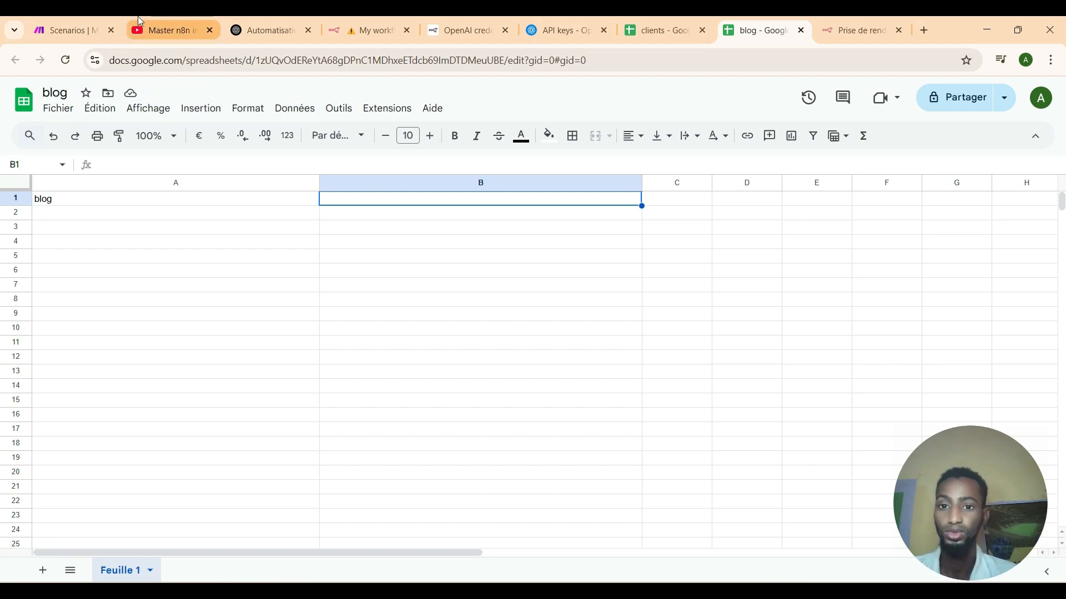
pyautogui.click(369, 30)
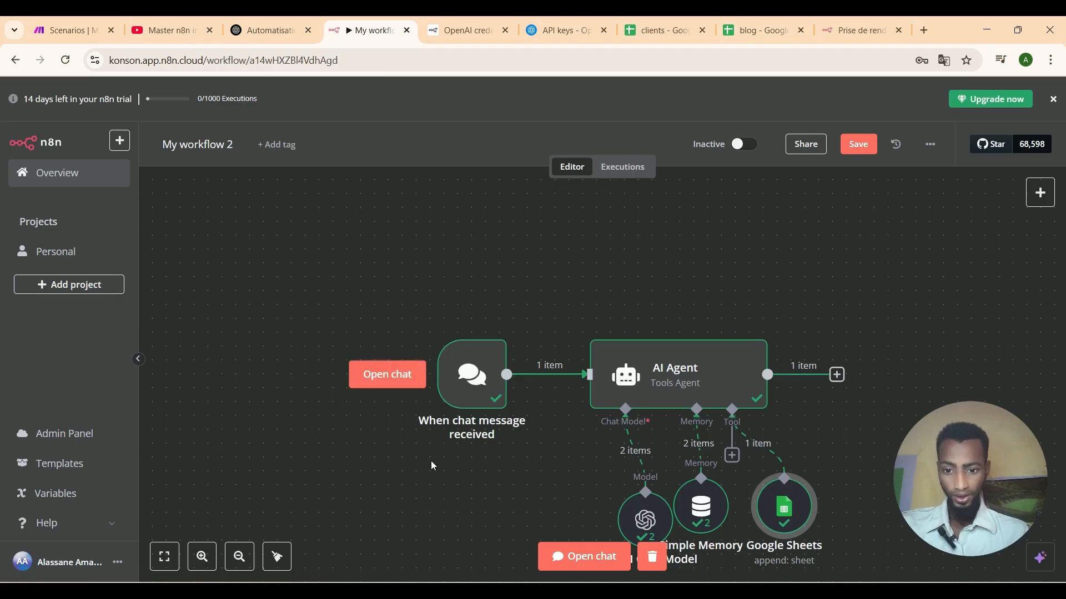
# Resend the earlier blog-post request in the test chat to rerun the AI Agent, then hide the chat.
pyautogui.click(398, 385)
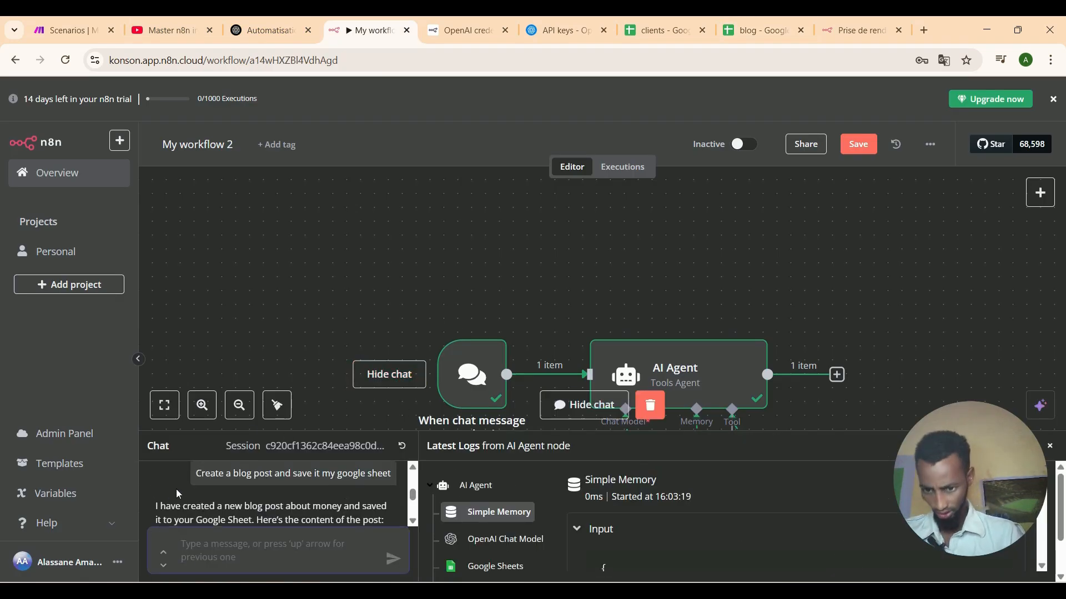
pyautogui.moveTo(195, 473); pyautogui.dragTo(391, 478)
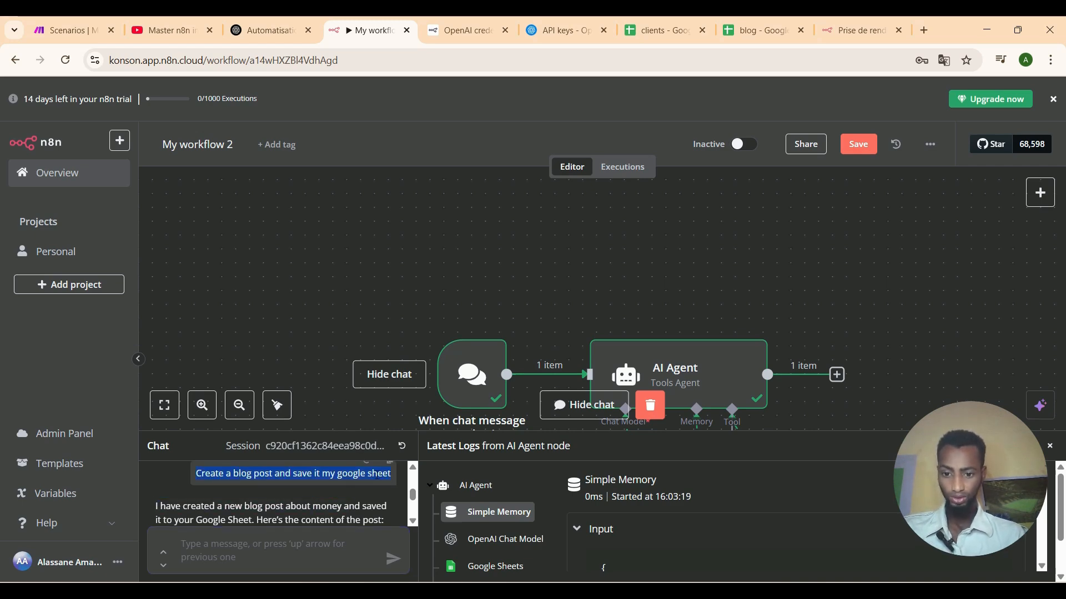
pyautogui.rightClick(375, 483)
pyautogui.click(397, 331)
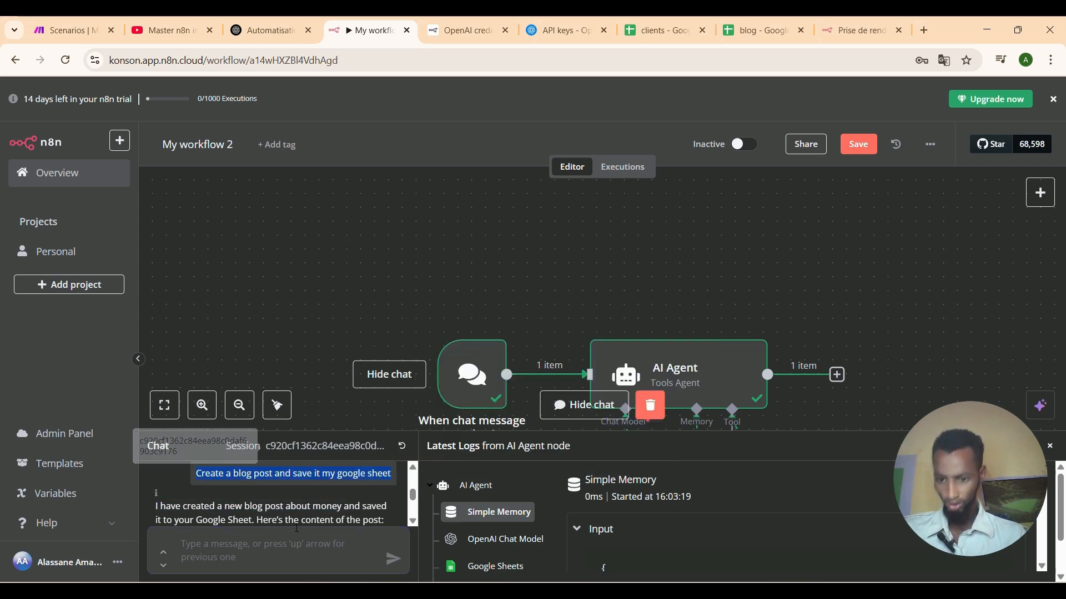
pyautogui.rightClick(288, 562)
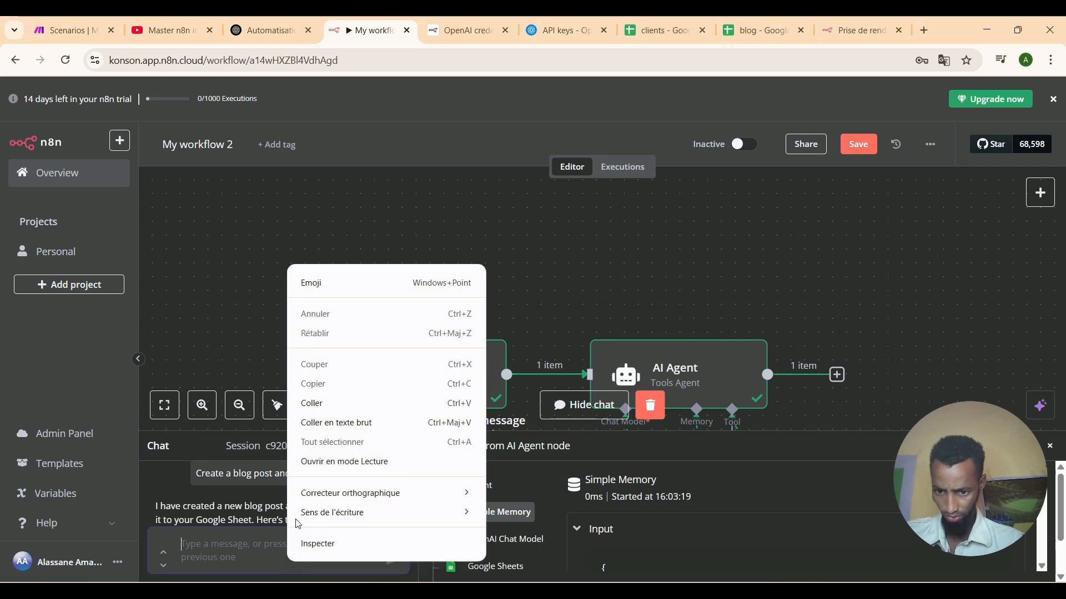
pyautogui.click(305, 405)
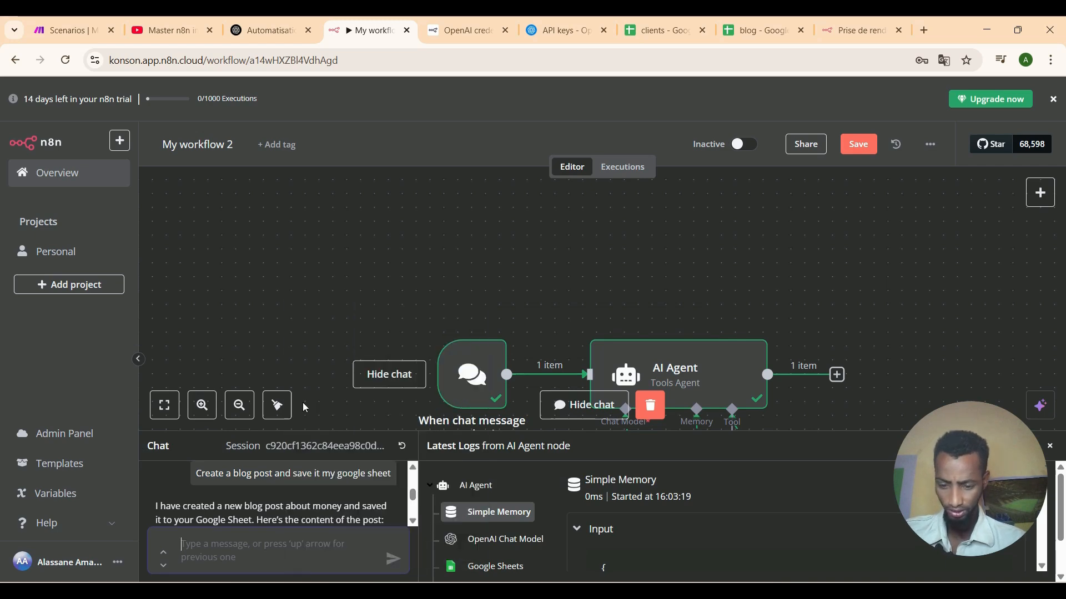
pyautogui.click(393, 561)
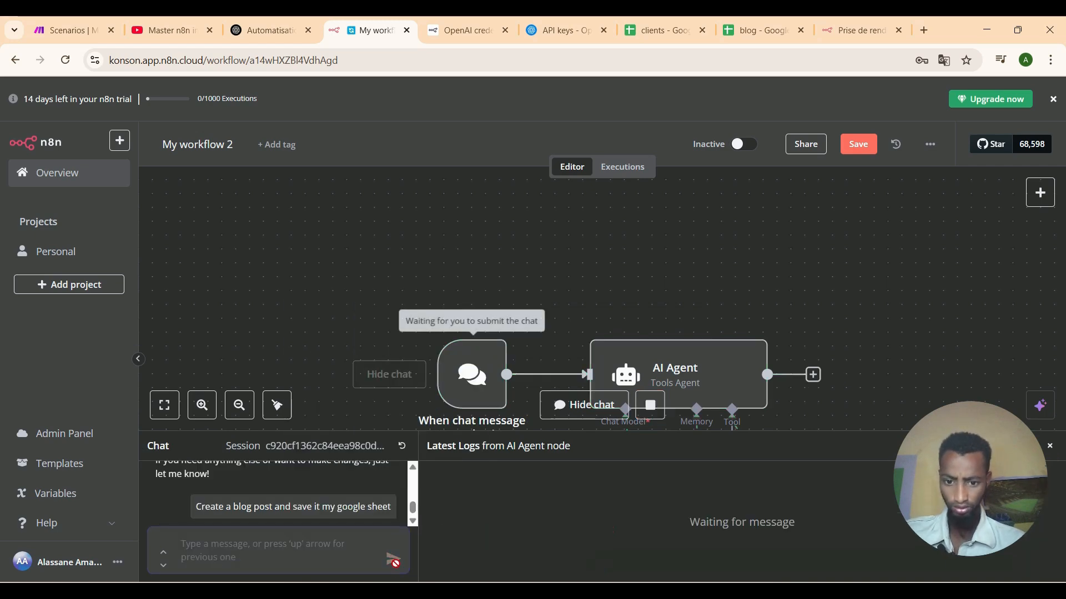
pyautogui.click(567, 408)
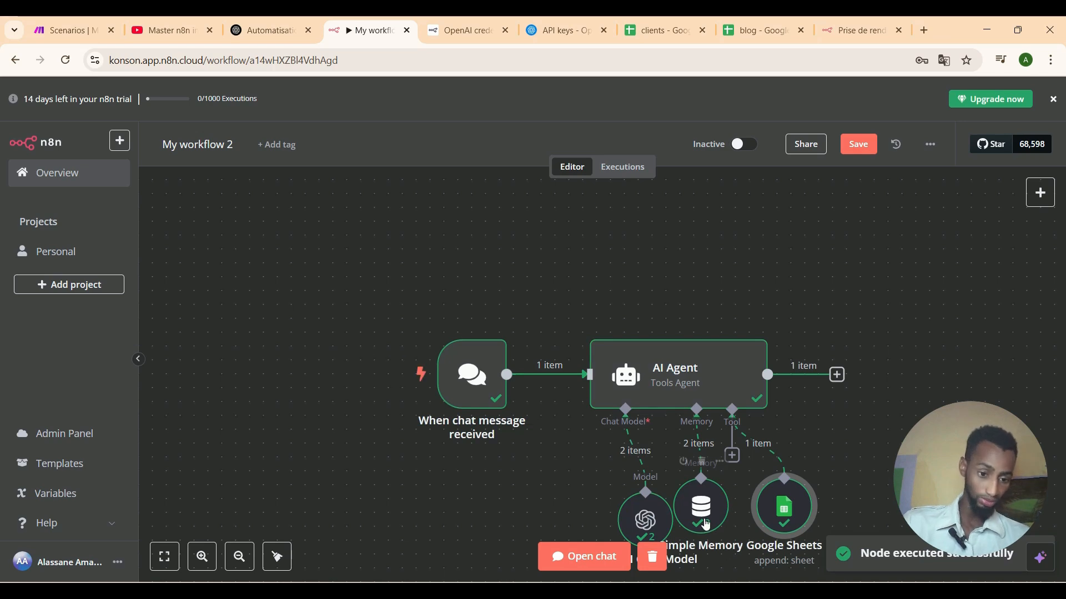
pyautogui.click(754, 24)
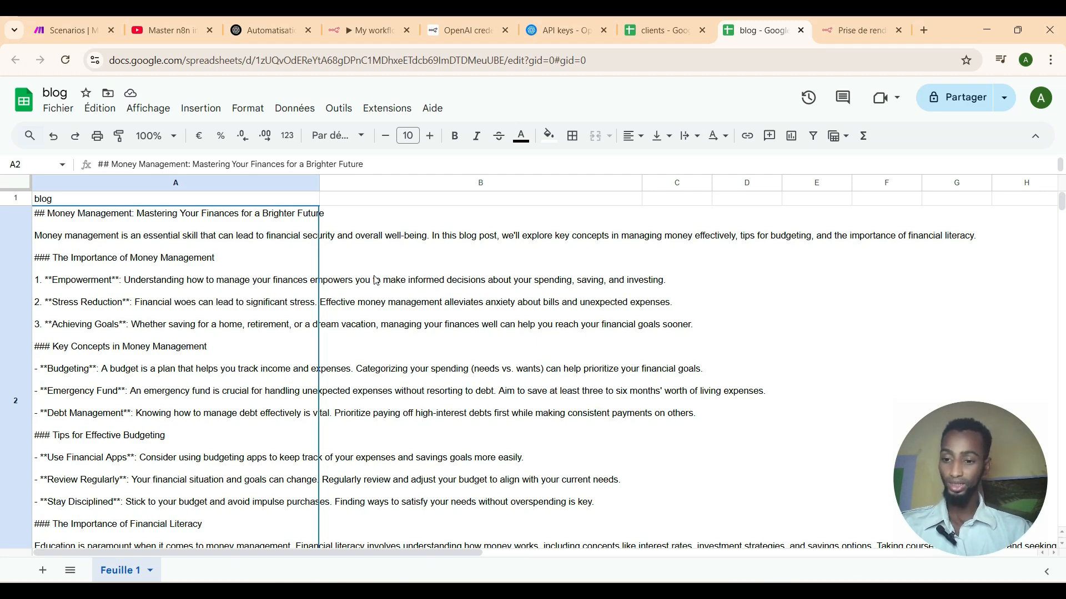
pyautogui.click(348, 30)
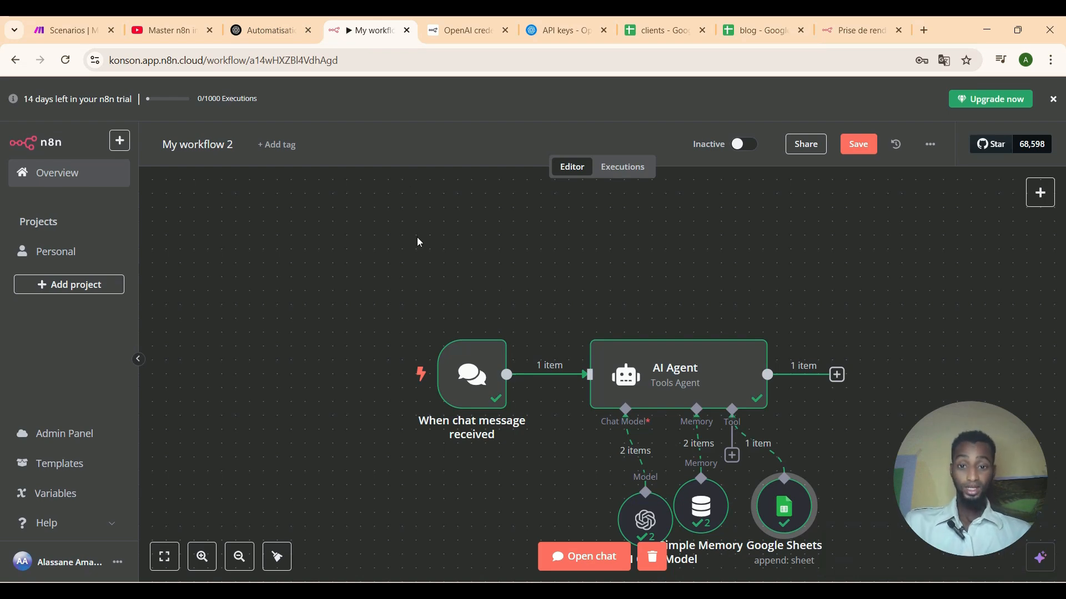